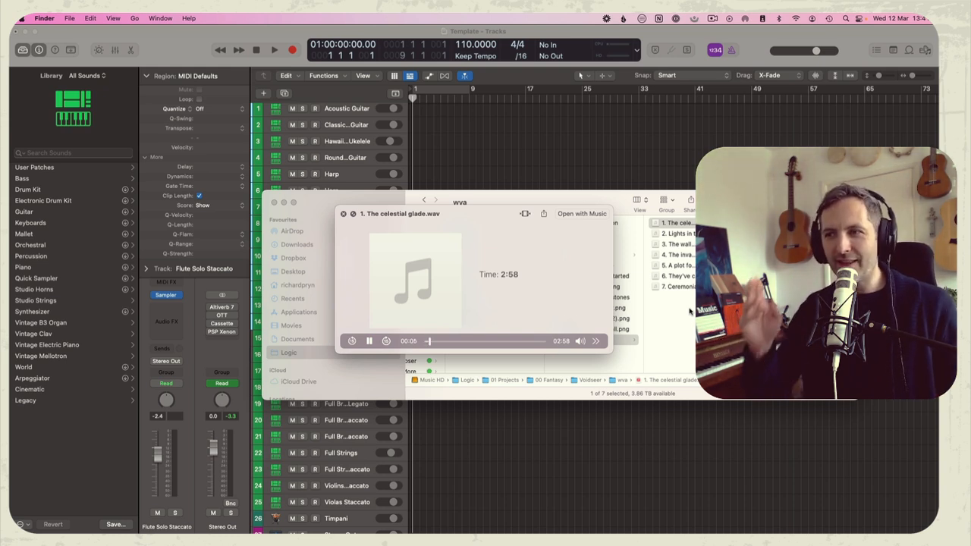
Listen to the middle of The celestial glade.wav, and preview Lights in the skies.wav and The walls are moving.wav
click(474, 341)
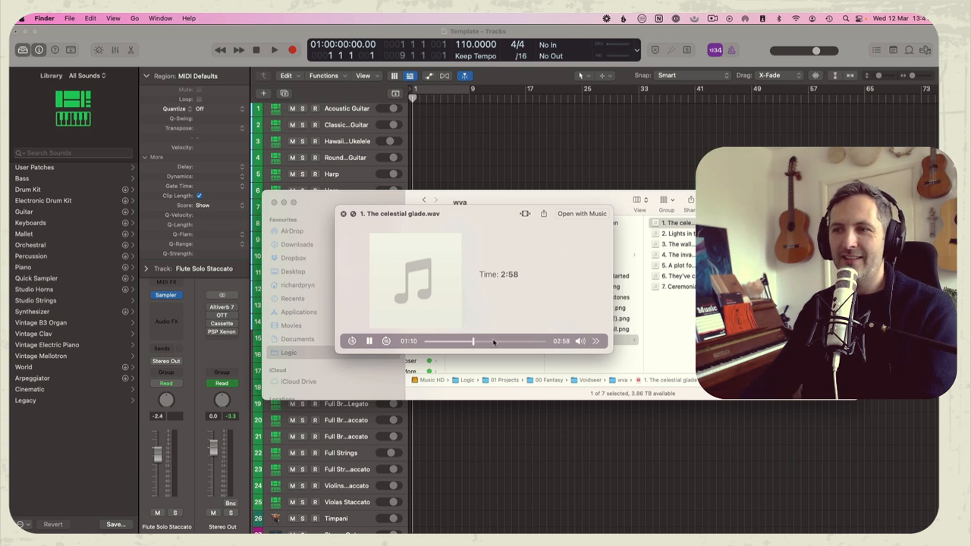
key(space)
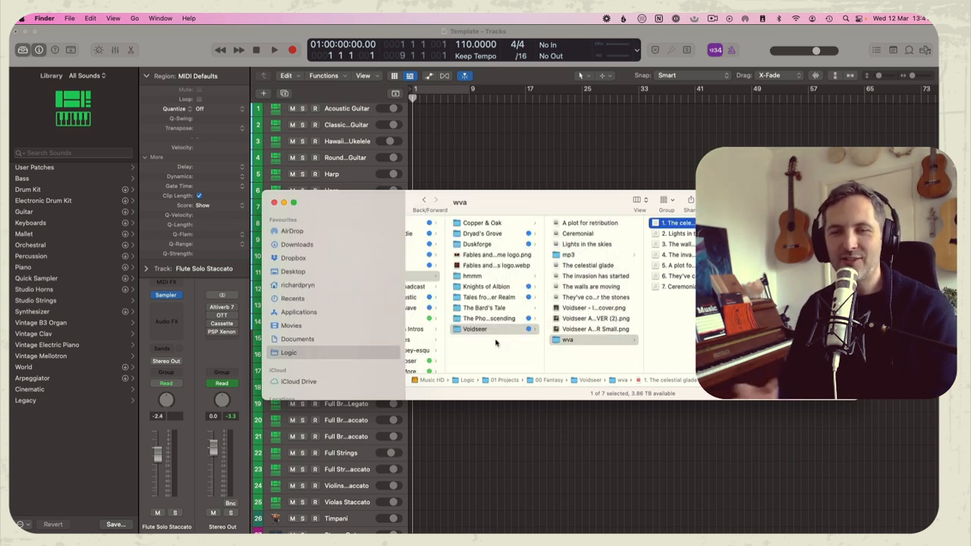
key(Down)
key(space)
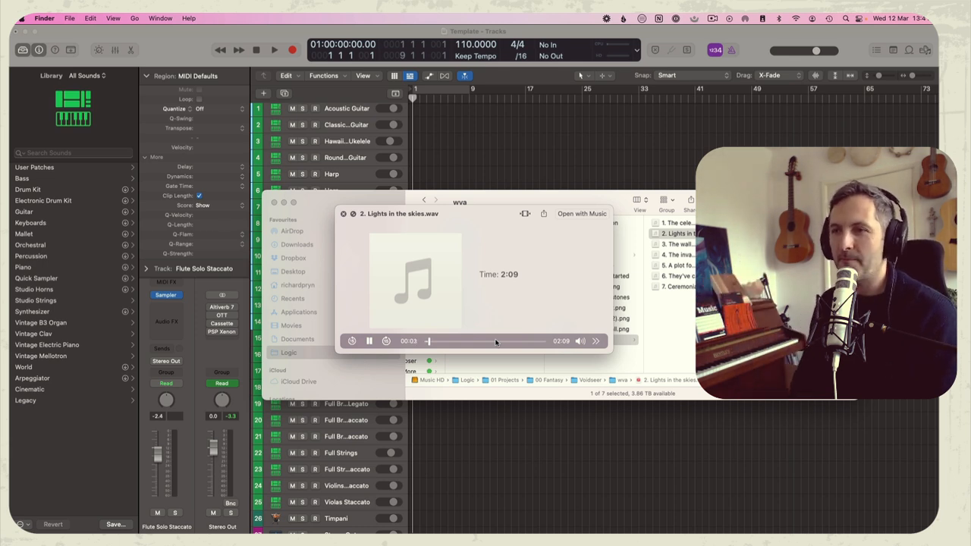
key(Down)
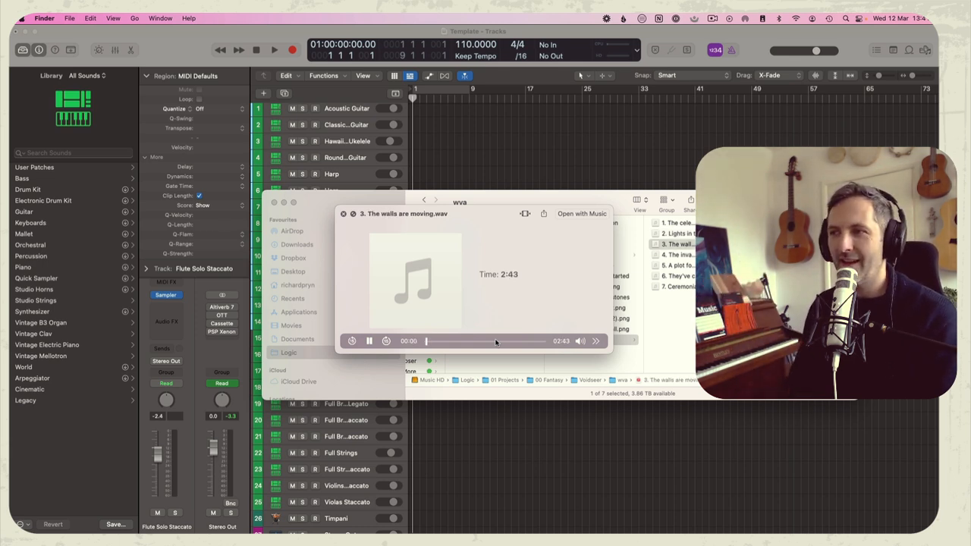
key(space)
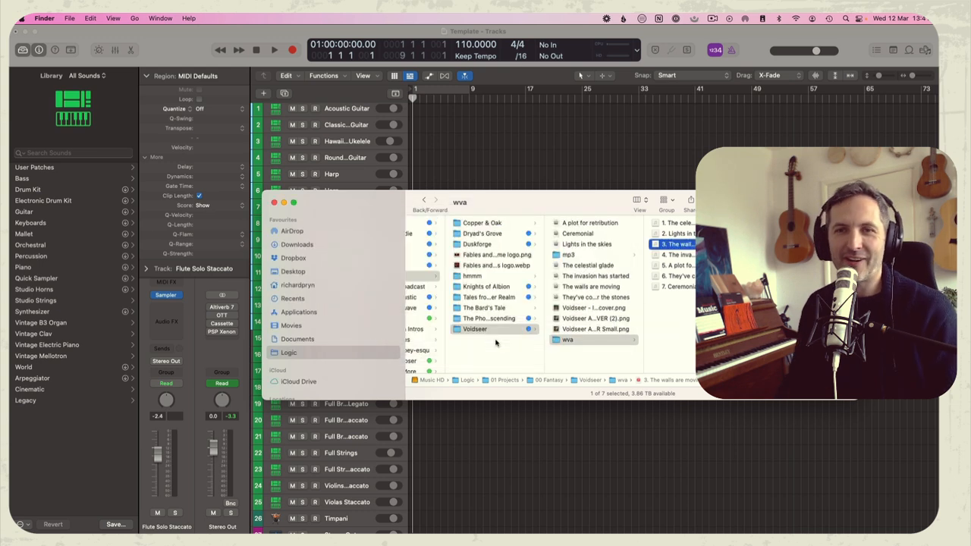
click(533, 148)
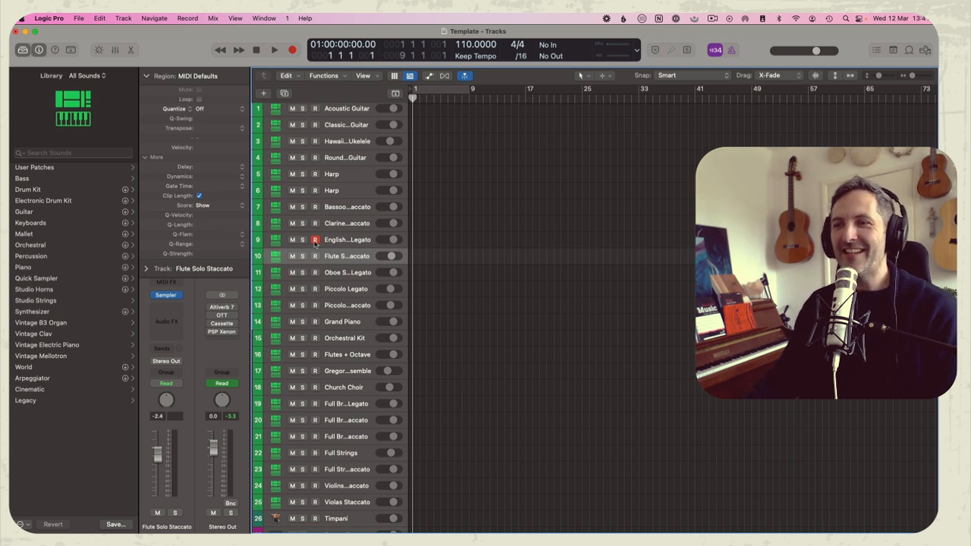
Switch to Finder and browse the Knights of Albion folder, opening The Lone Knight's Quest and The Warlock of Antioc
key(super+Tab)
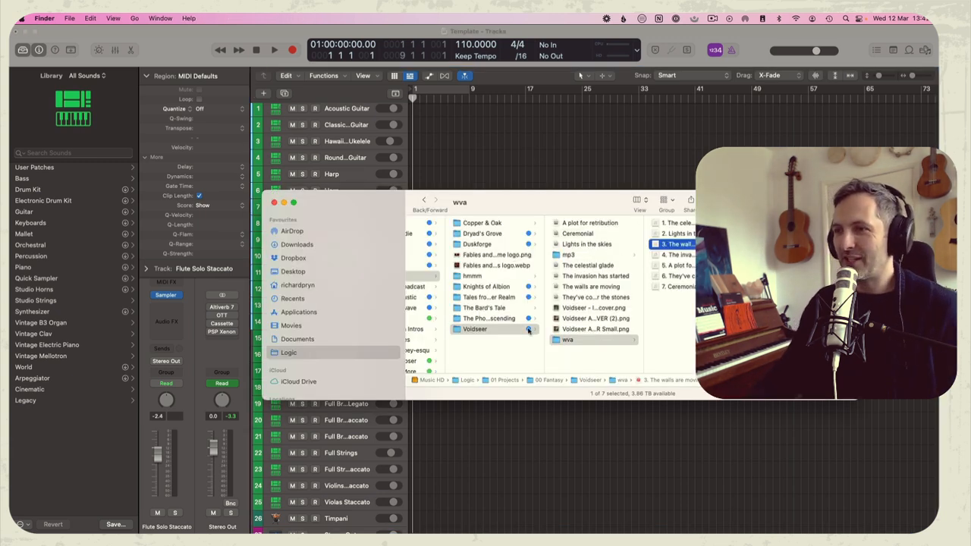
click(486, 287)
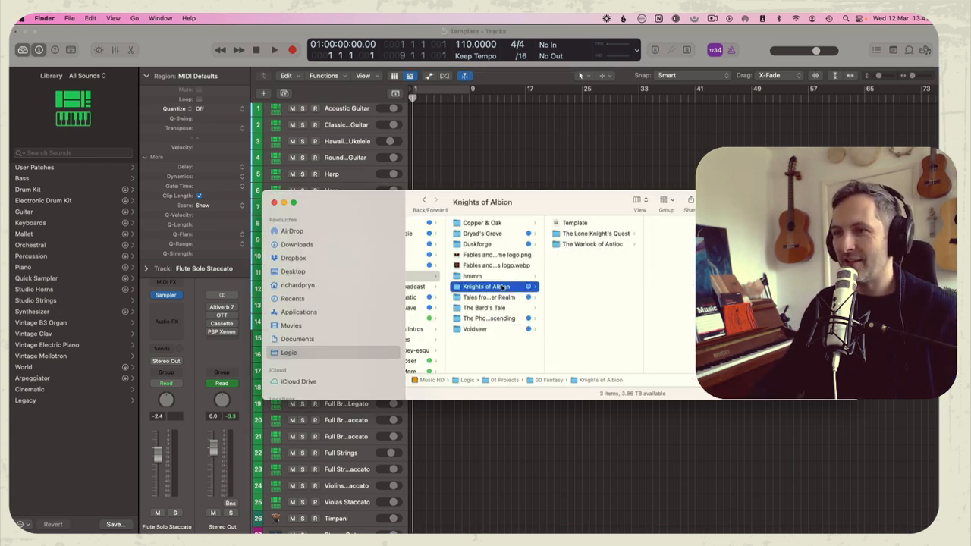
click(596, 234)
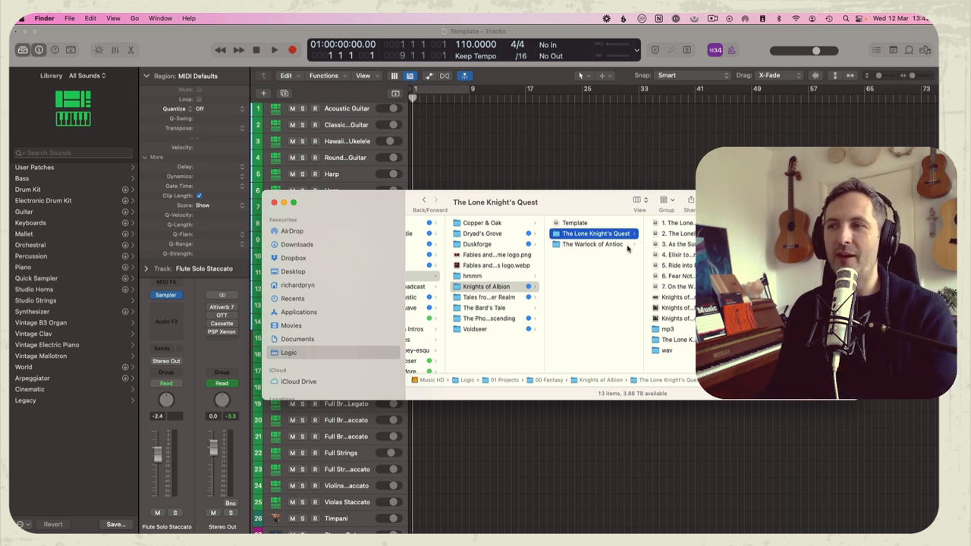
click(599, 244)
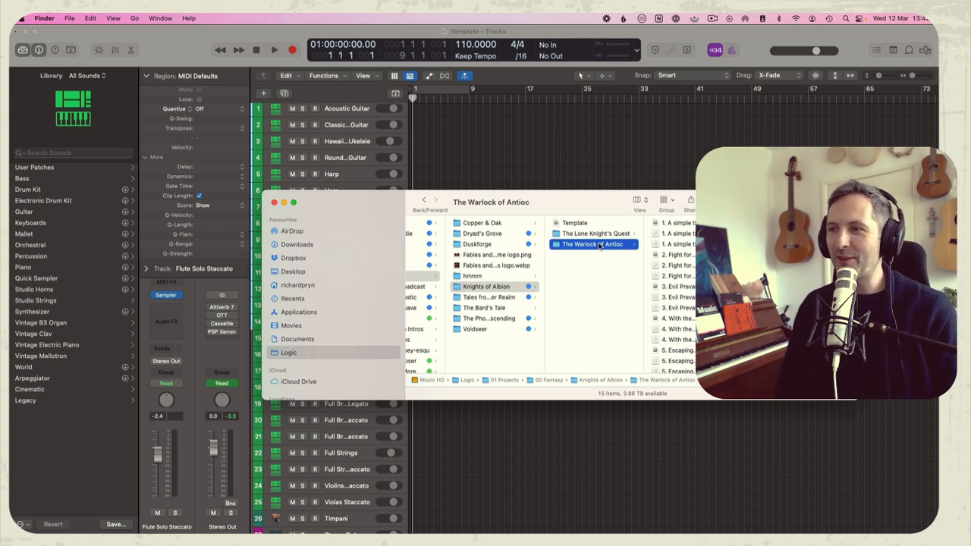
scroll(675, 296, down, 1)
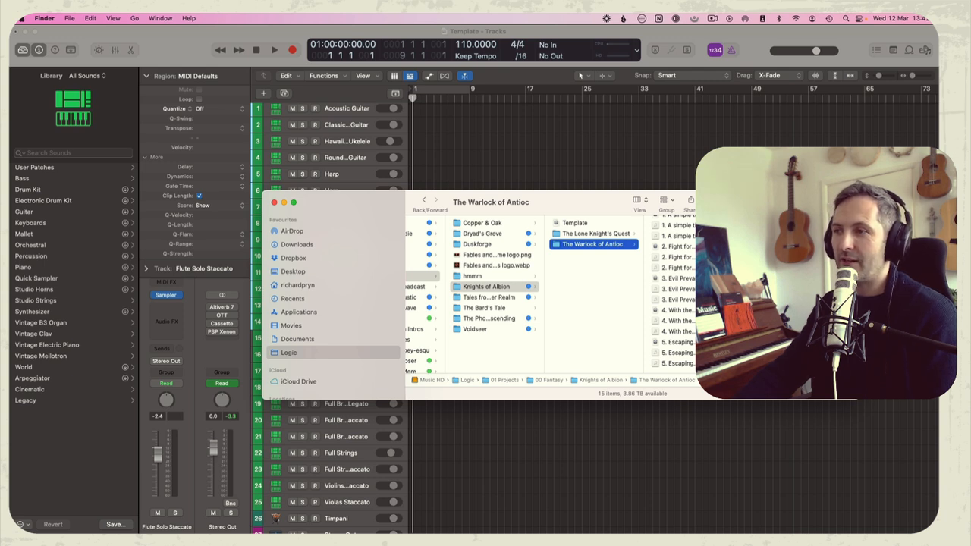
Preview the audio of 1. A simple time.mp3, skipping ahead to about the middle of the track
click(699, 225)
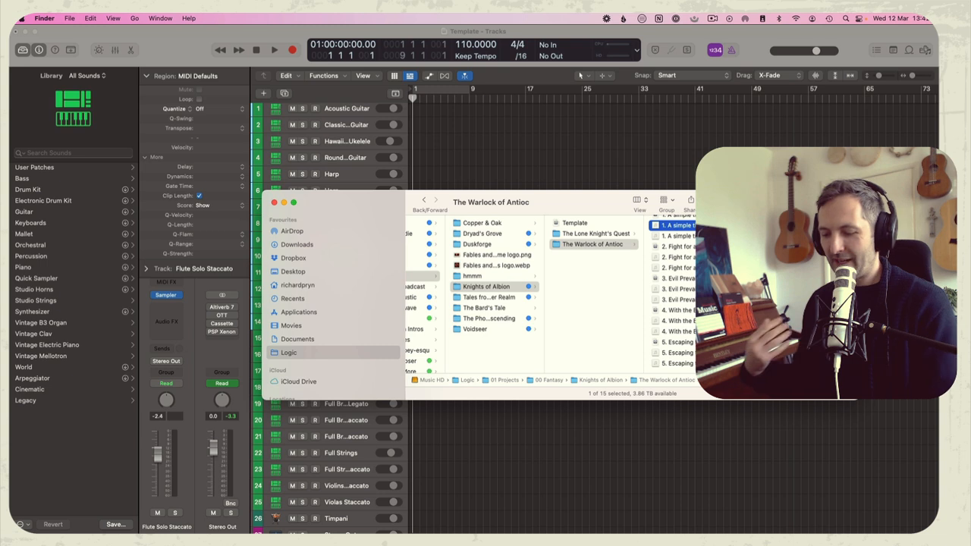
key(space)
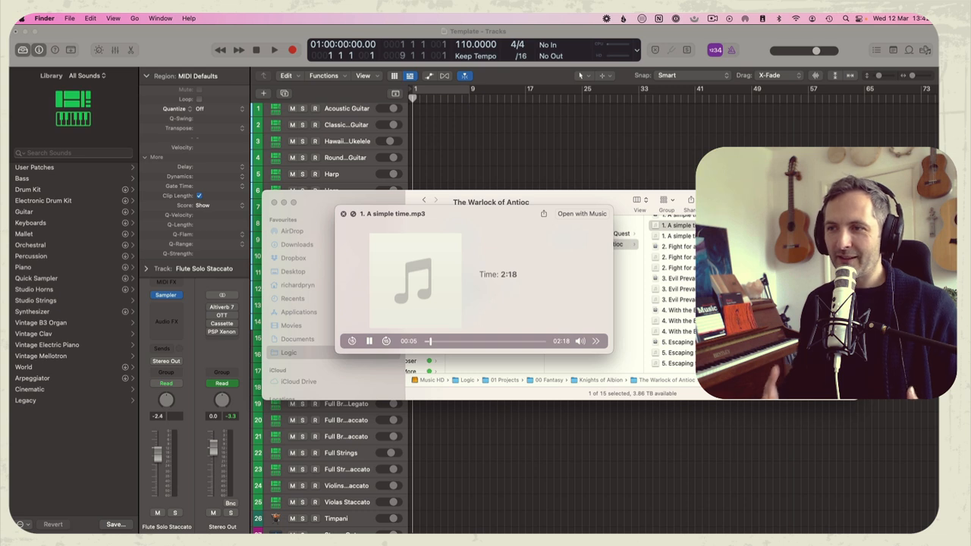
click(485, 341)
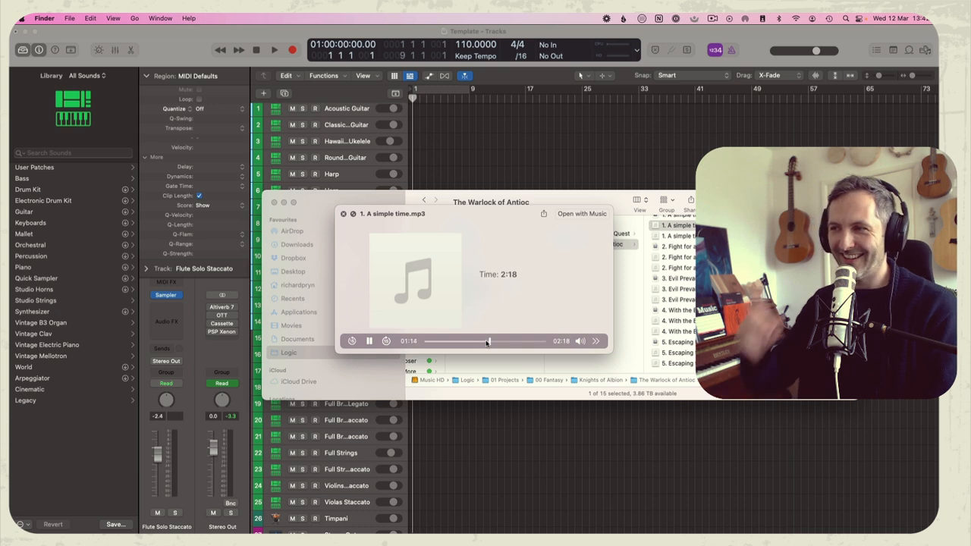
key(space)
Preview the audio of 2. Fight for all that is good.mp3, skipping ahead into the track
key(Down)
key(Down)
key(Down)
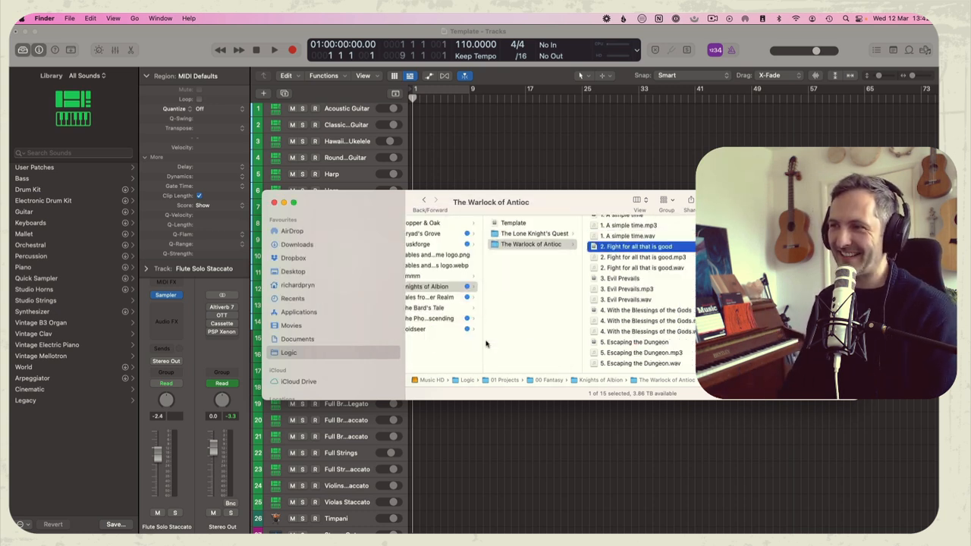
key(space)
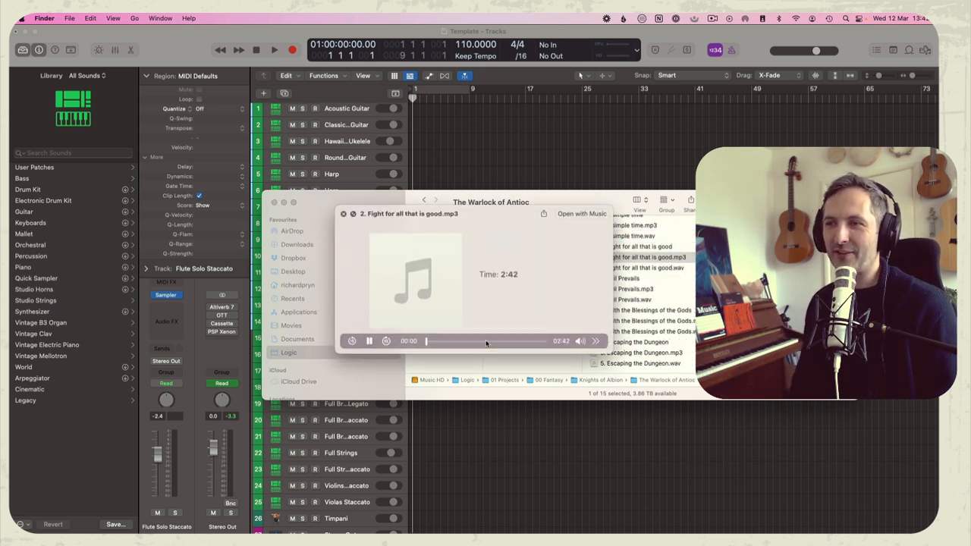
drag(425, 343, 458, 342)
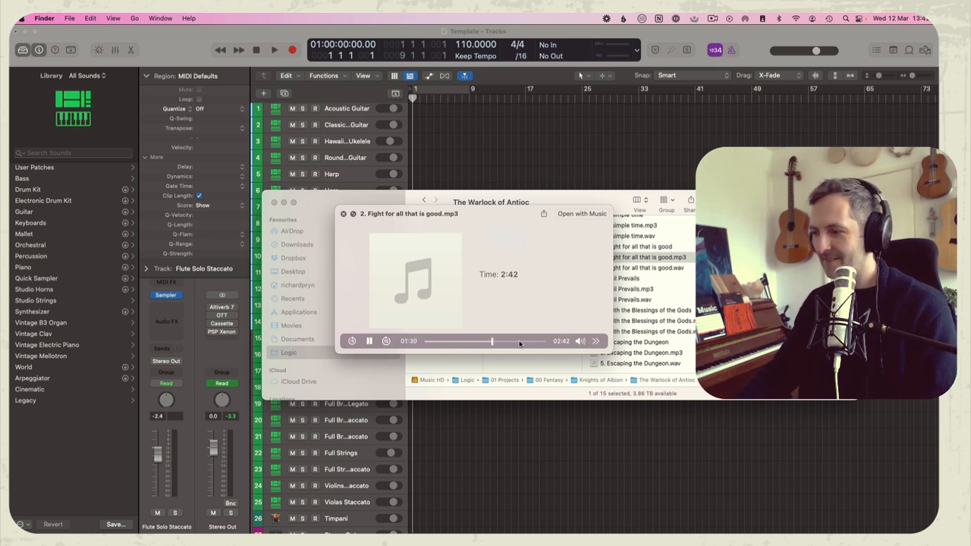
key(space)
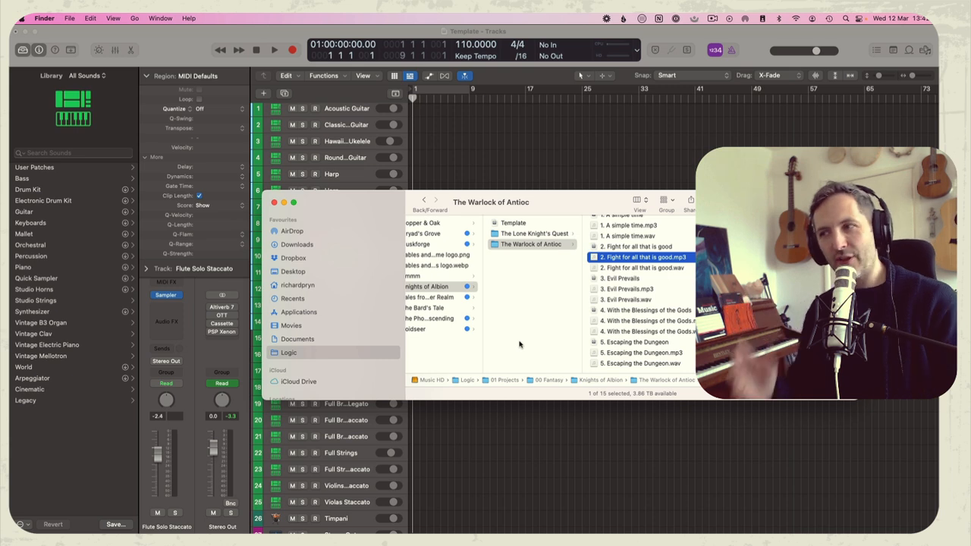
Preview the audio of 3. Evil Prevails.mp3, sampling an early passage and later parts of the track
key(Down)
key(Down)
key(Down)
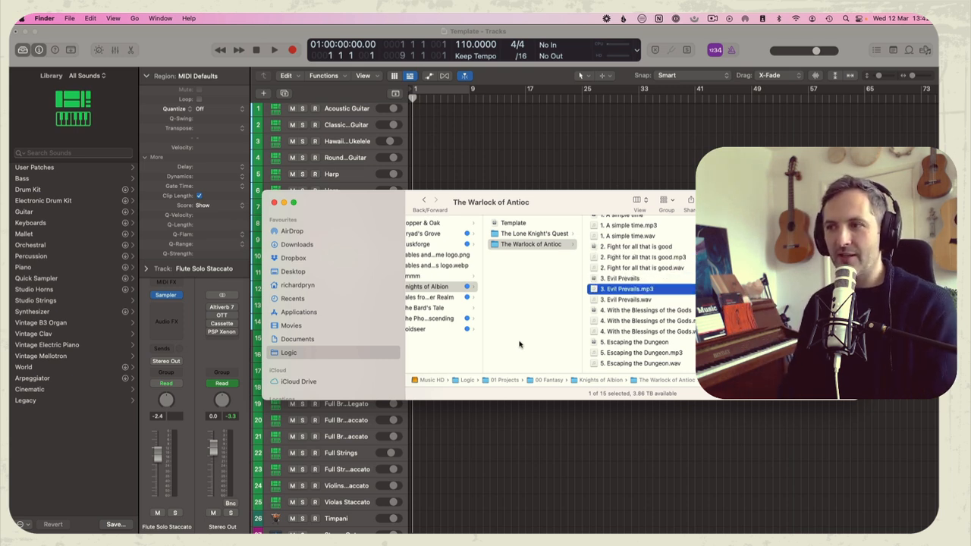
key(space)
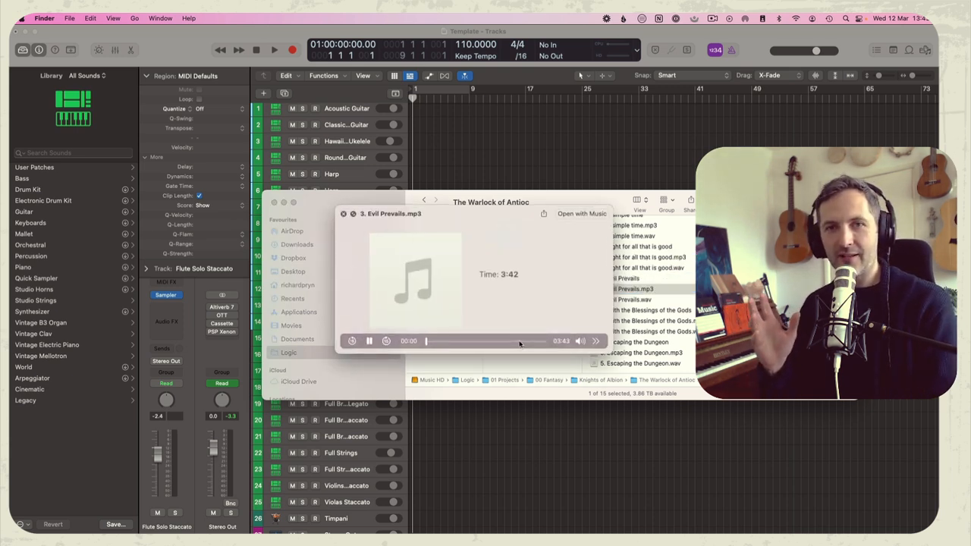
click(445, 342)
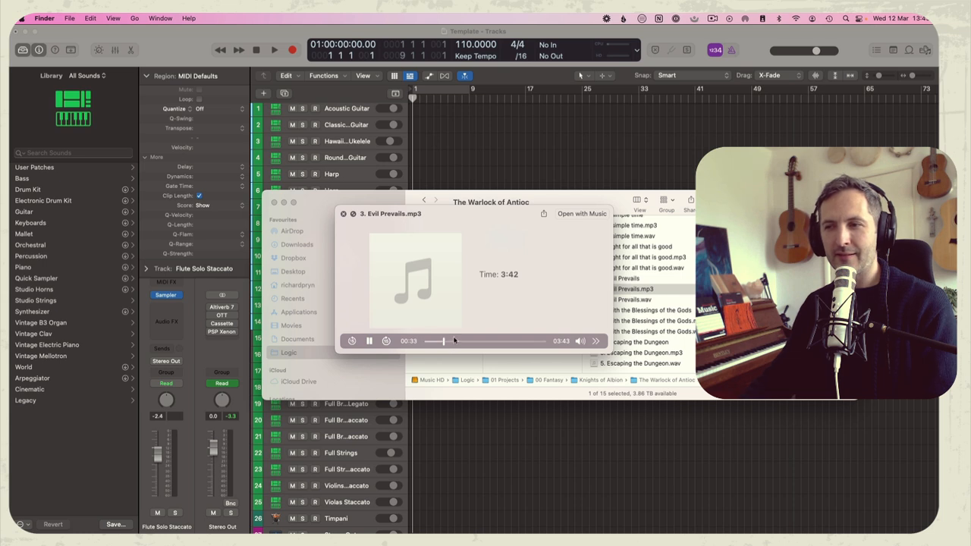
click(494, 341)
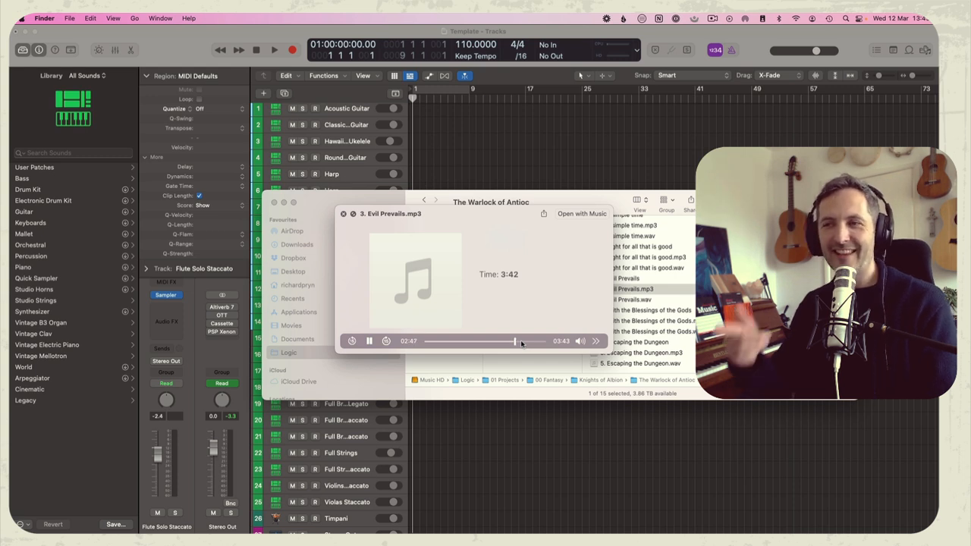
key(space)
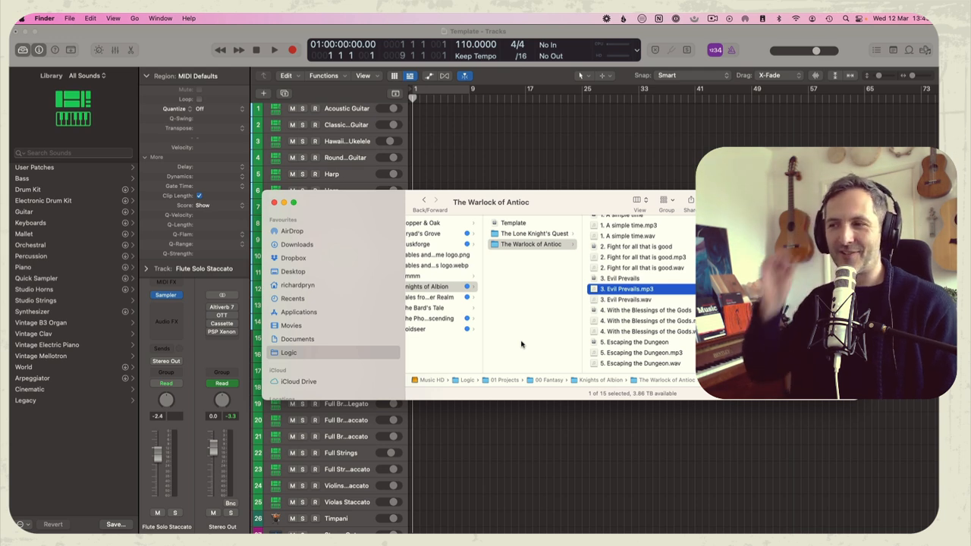
Preview the audio of 4. With the Blessings of the Gods.mp3, including a passage past its middle
key(Down)
key(Down)
key(Down)
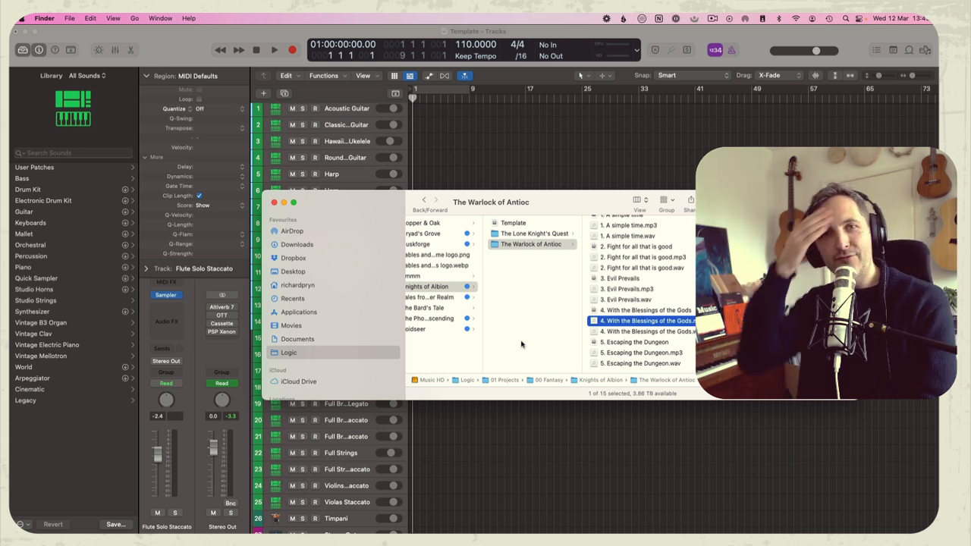
key(space)
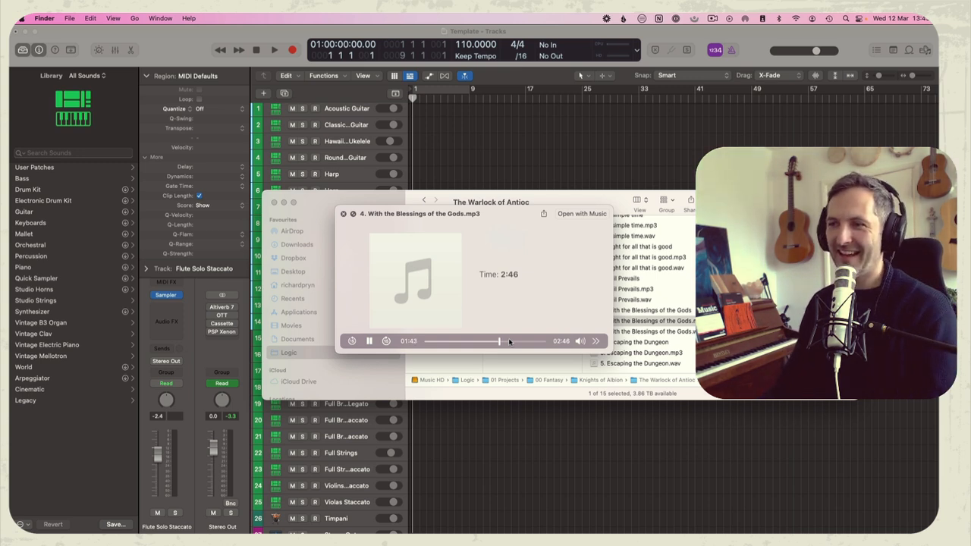
key(space)
Preview 5. Escaping the Dungeon.mp3 at its middle and closing passages, and return to the Logic Pro project
key(Down)
key(Down)
key(Down)
key(space)
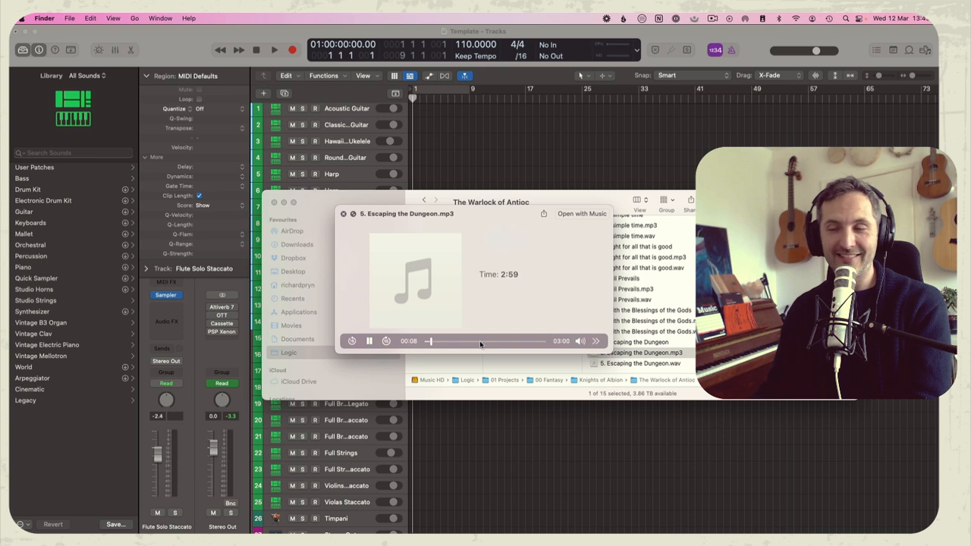
drag(480, 343, 488, 343)
key(space)
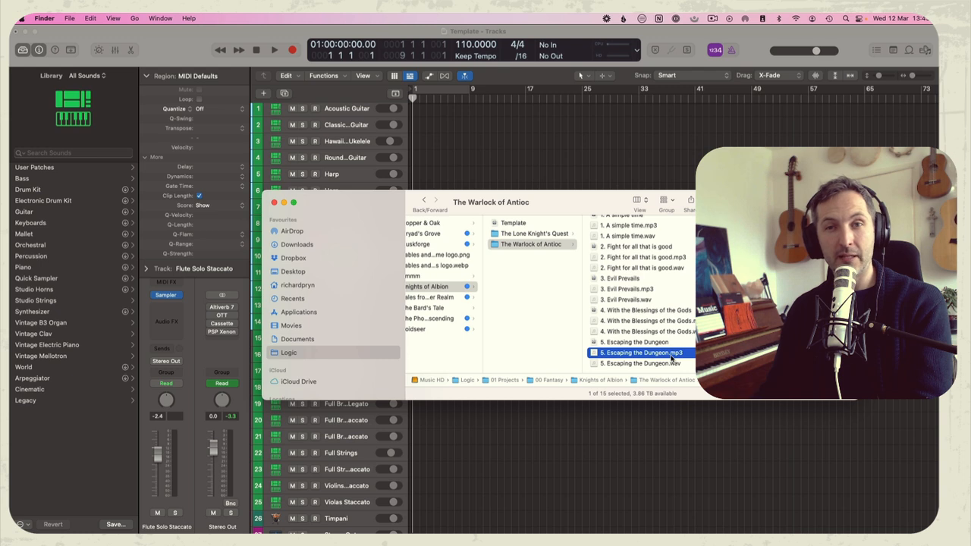
key(space)
click(512, 342)
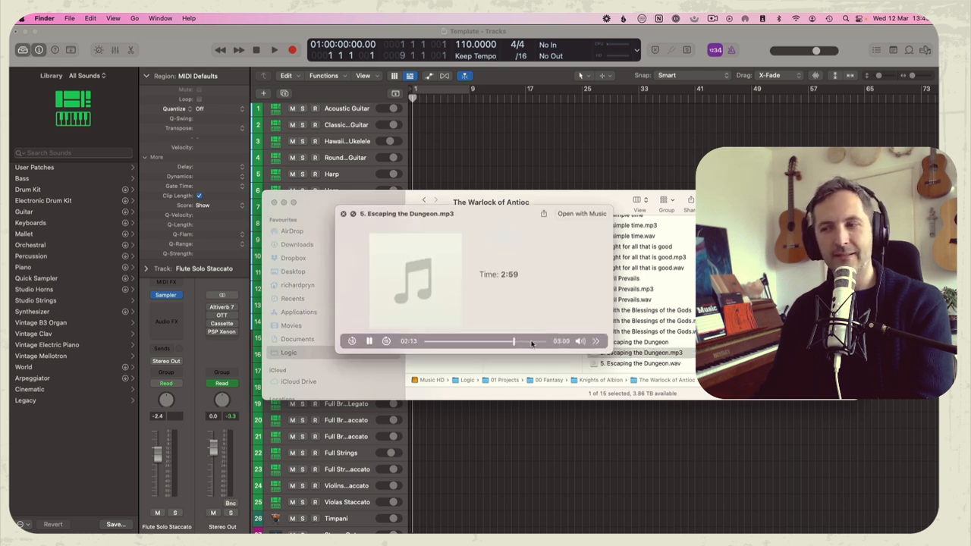
key(space)
click(513, 162)
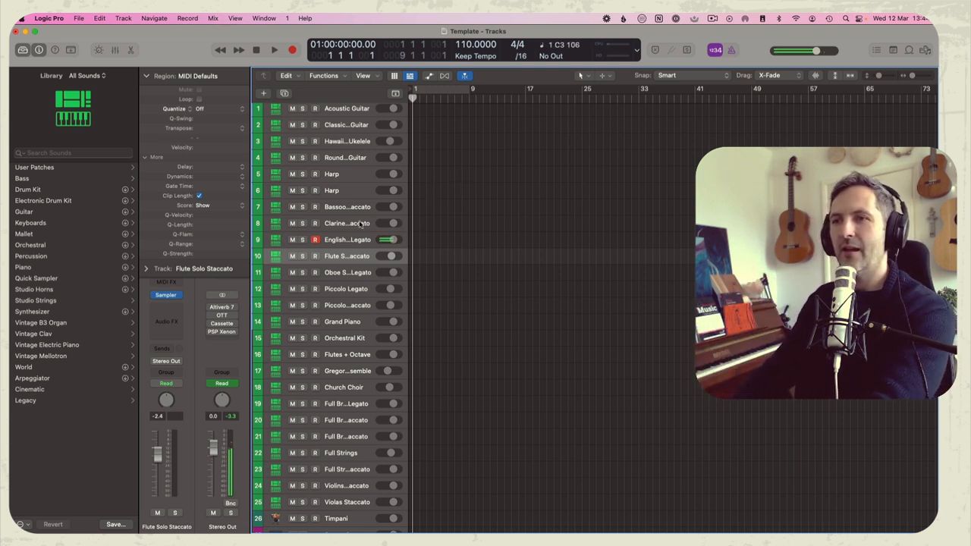
Widen the track headers to show the full instrument names, and solo the Timpani track
scroll(380, 395, down, 3)
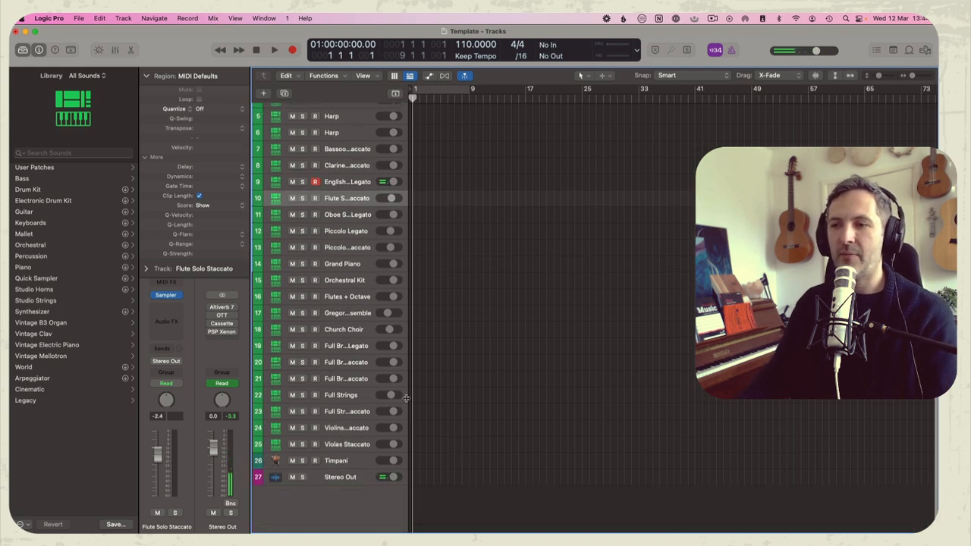
drag(411, 396, 458, 395)
click(342, 461)
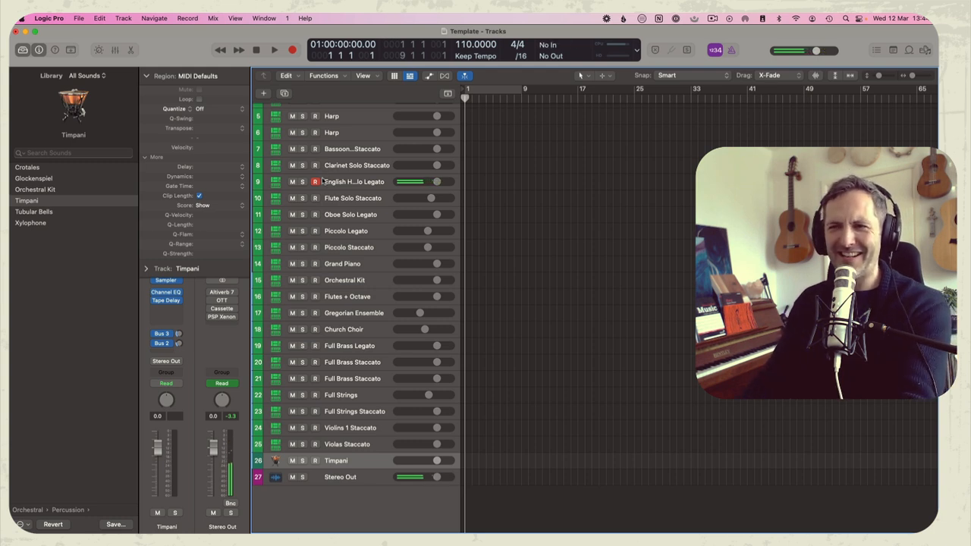
click(302, 460)
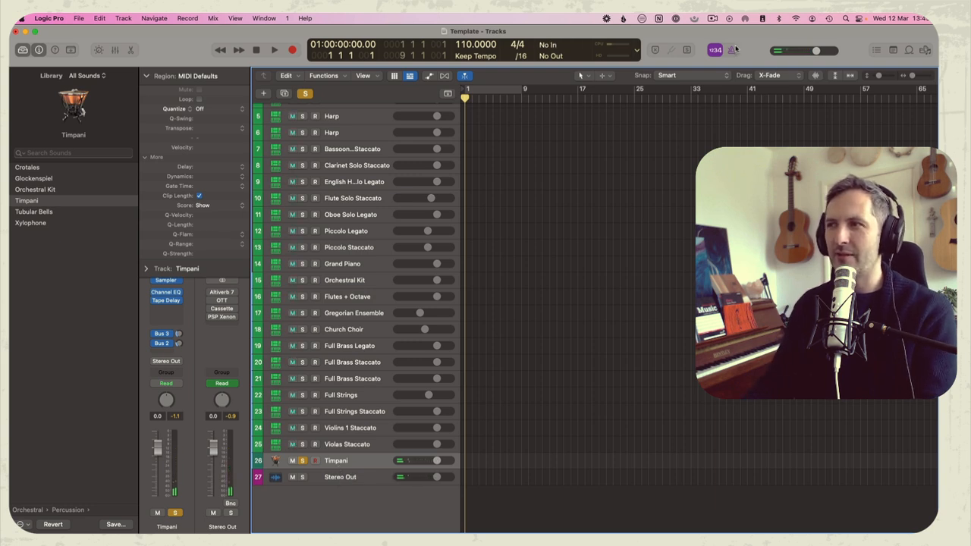
Try the metronome click in playback and set the project tempo to 120
key(space)
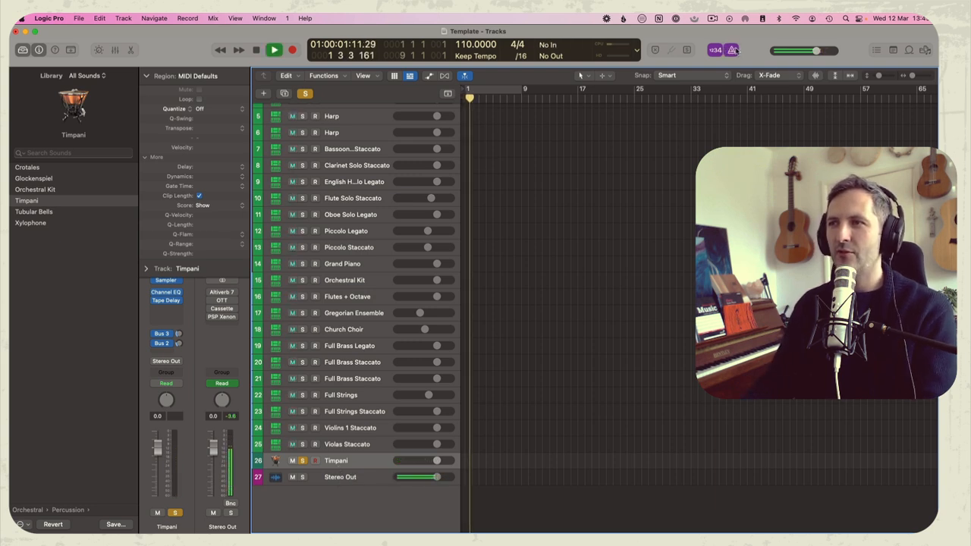
key(space)
double_click(459, 44)
text(120)
key(Return)
key(Return)
Record a part about five and a half bars long on the Timpani track from the start of the project
key(space)
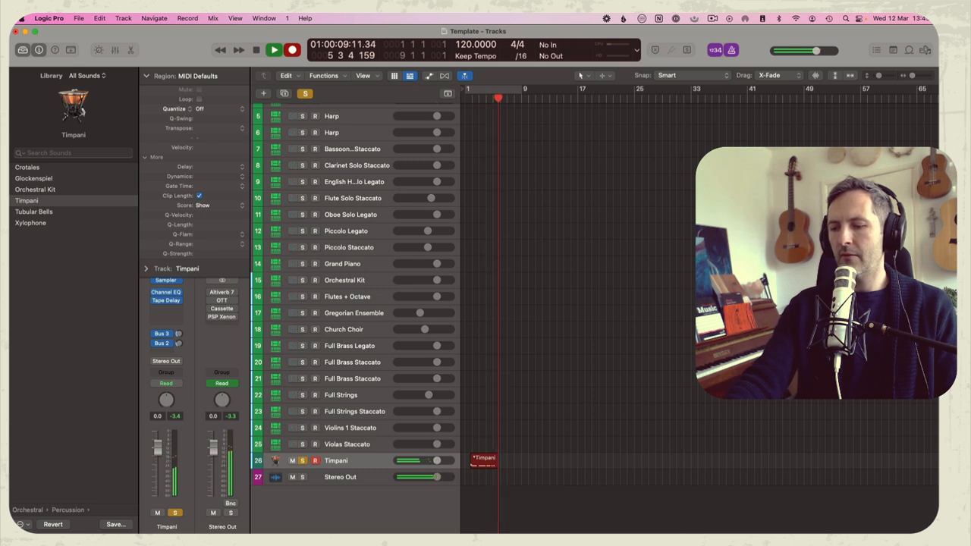
key(space)
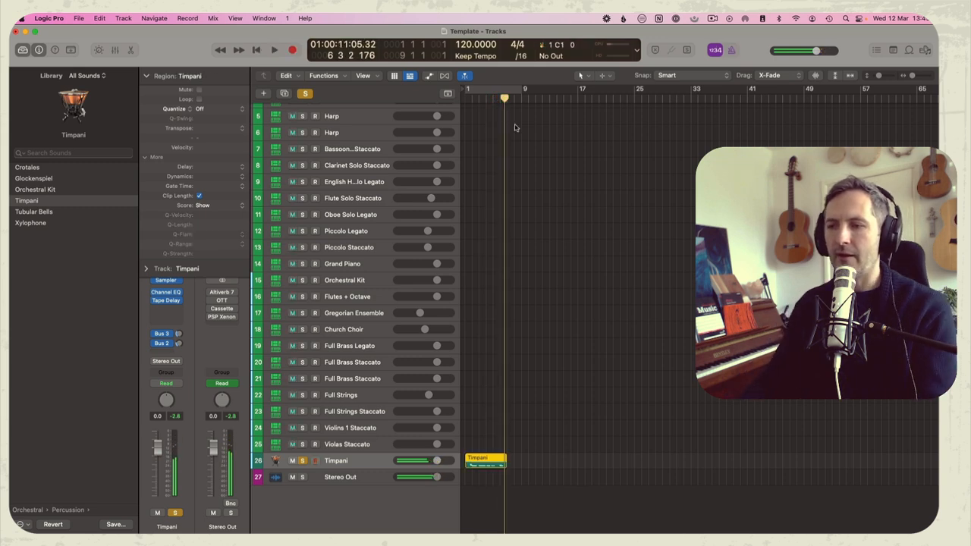
Open the recorded Timpani region in the Piano Roll and quantize all its notes to 1/8 notes
double_click(488, 460)
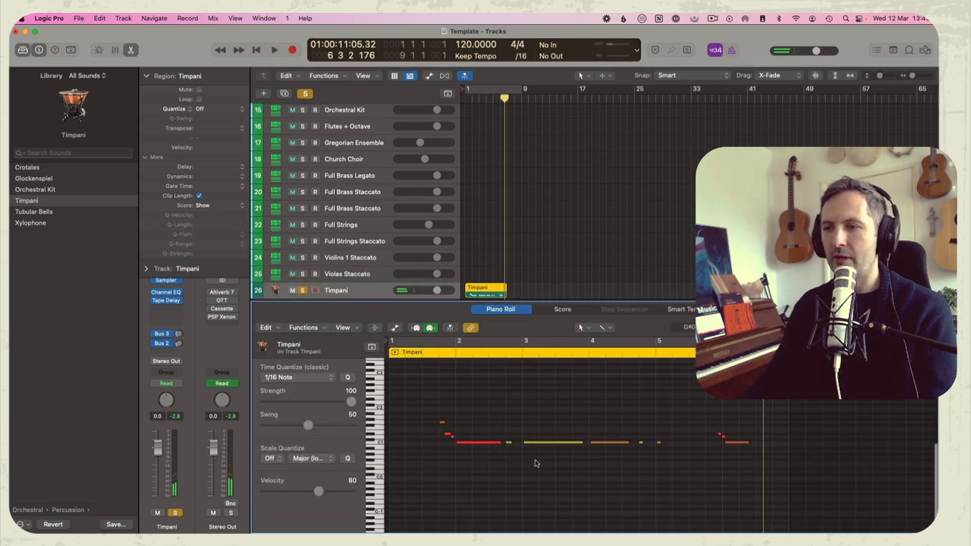
key(super+a)
key(q)
click(684, 448)
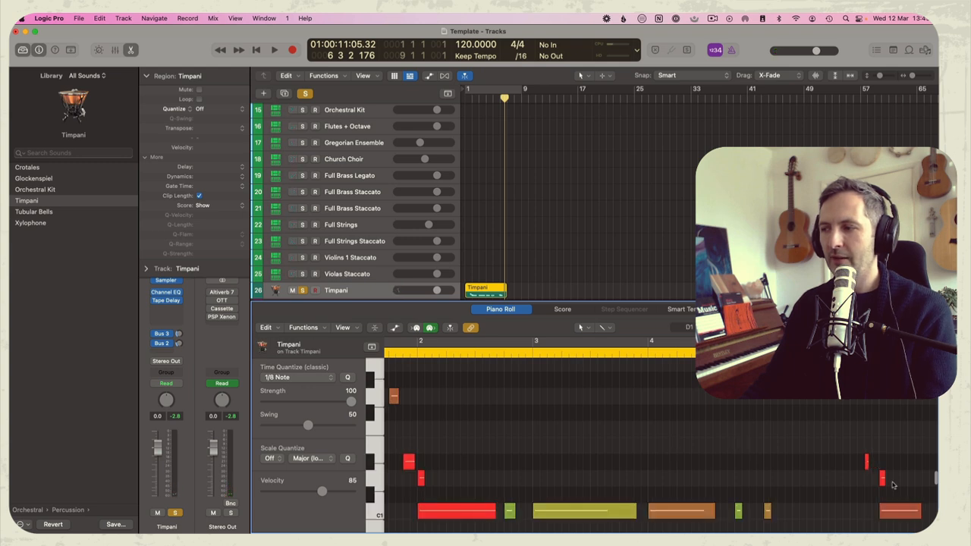
Adjust the short pickup notes before bars 2 and 6 of the Timpani region, and play back the result
drag(882, 479, 861, 455)
scroll(470, 455, left, 2)
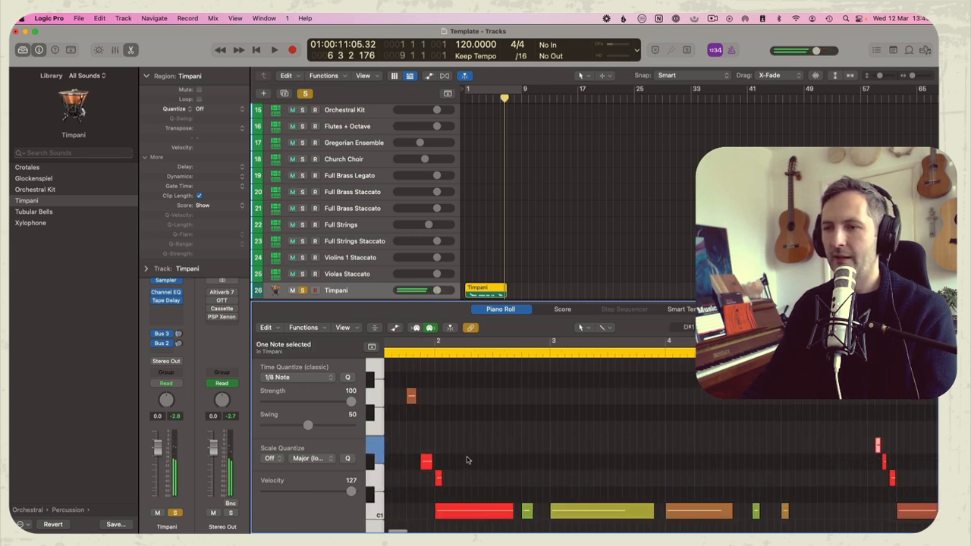
drag(433, 480, 425, 481)
click(408, 398)
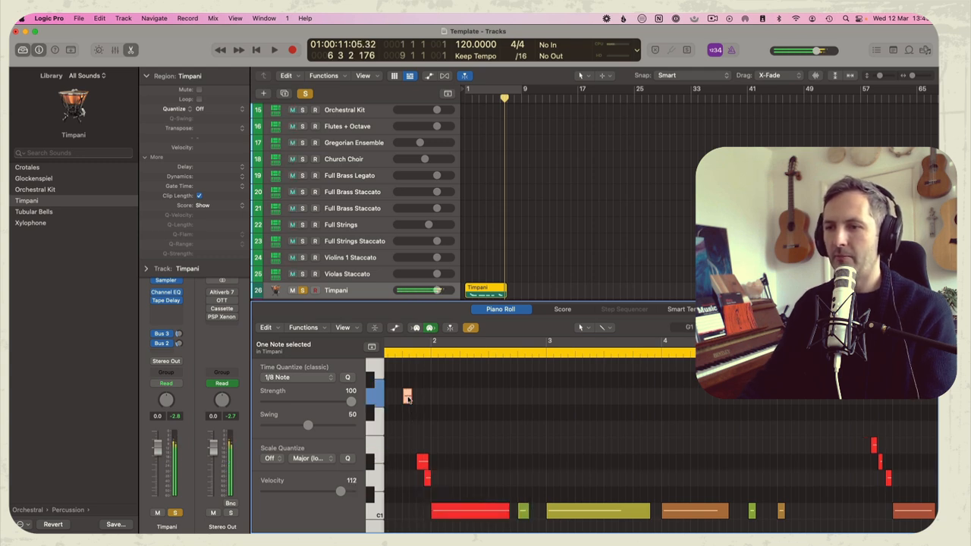
drag(407, 397, 414, 398)
key(space)
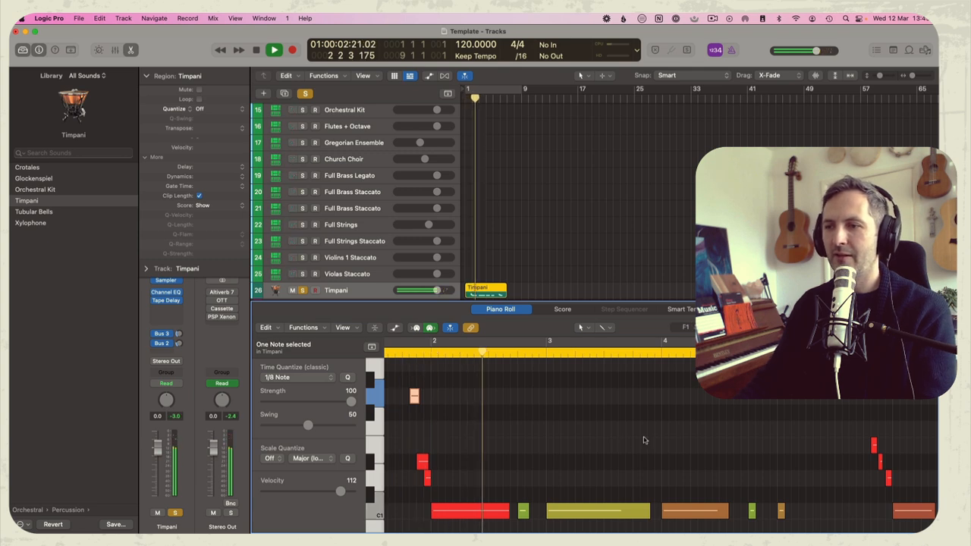
key(space)
click(431, 400)
scroll(436, 396, left, 3)
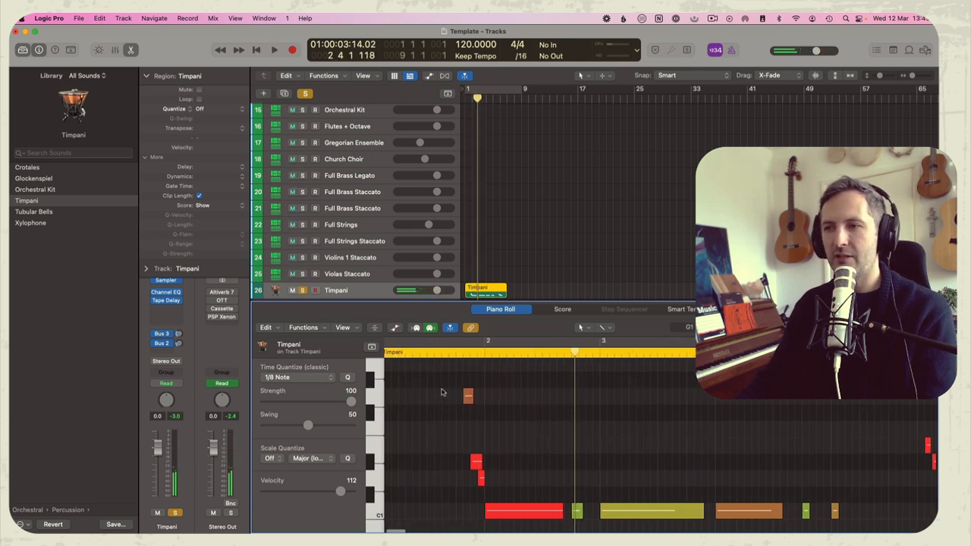
Delete the existing Timpani region and record a new timpani take about ten bars long, from bar 5
click(494, 264)
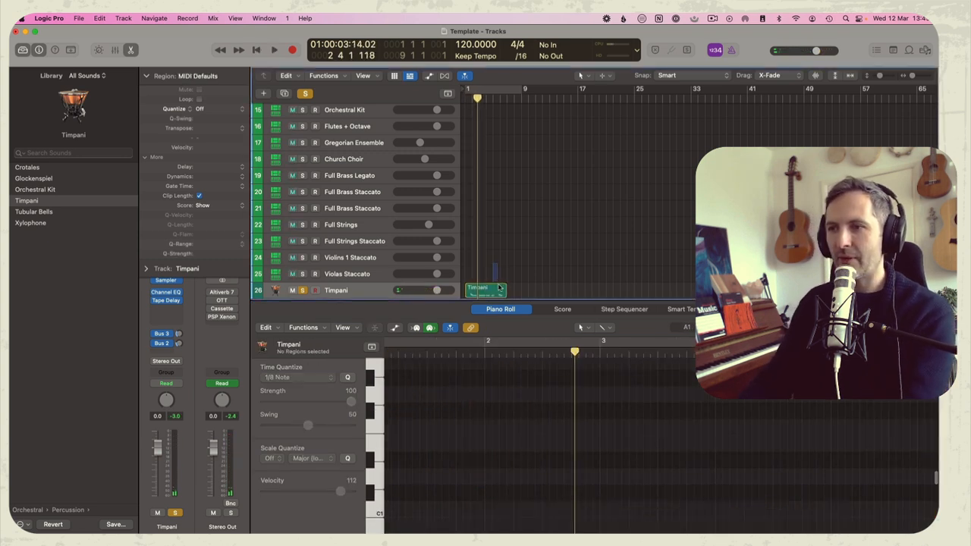
double_click(500, 287)
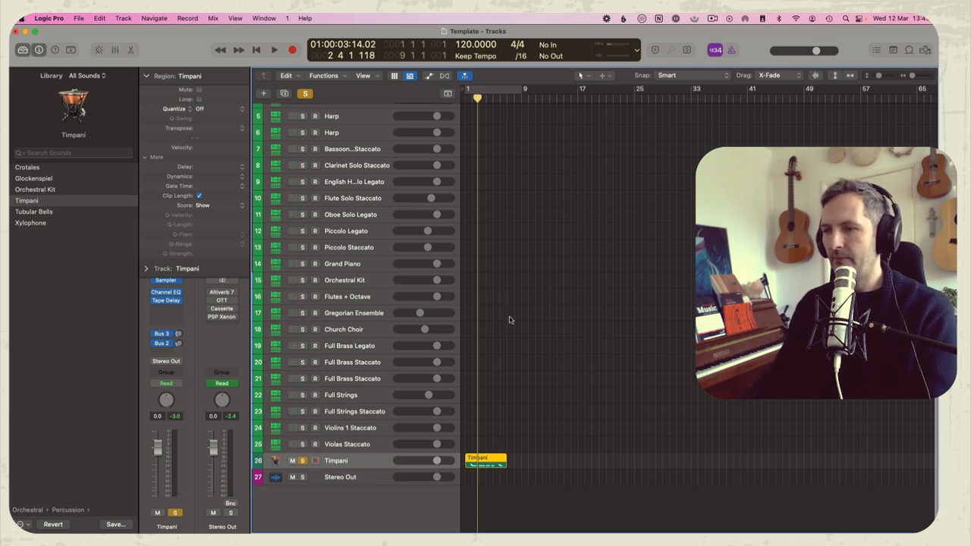
key(Delete)
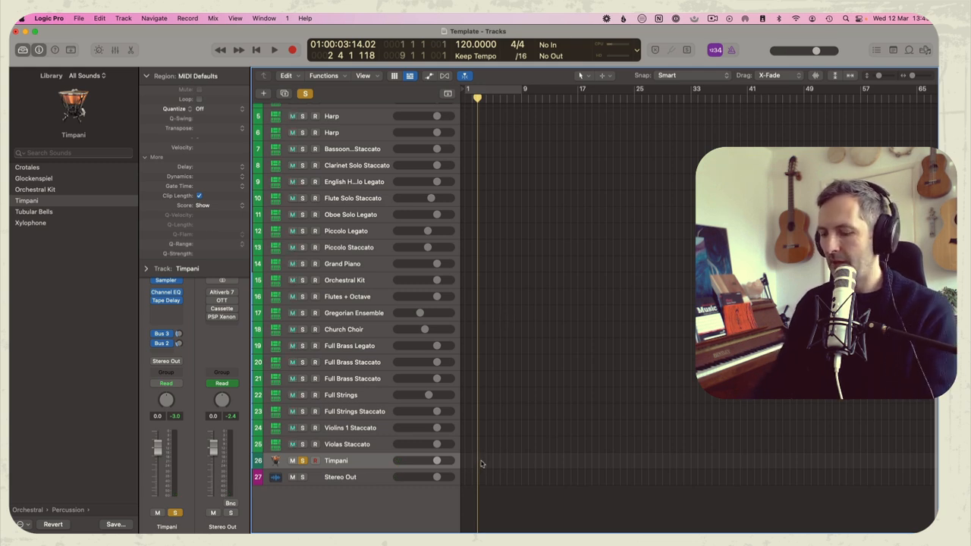
key(r)
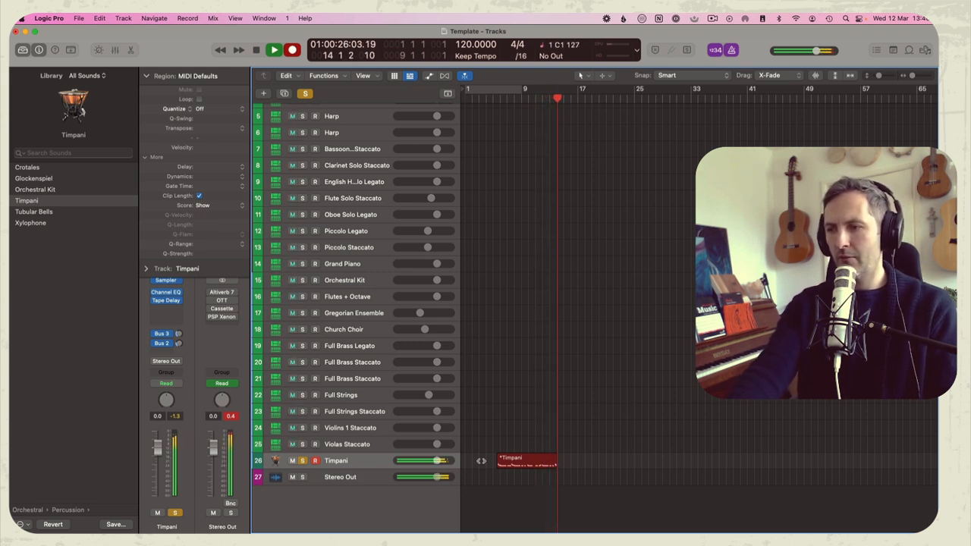
key(space)
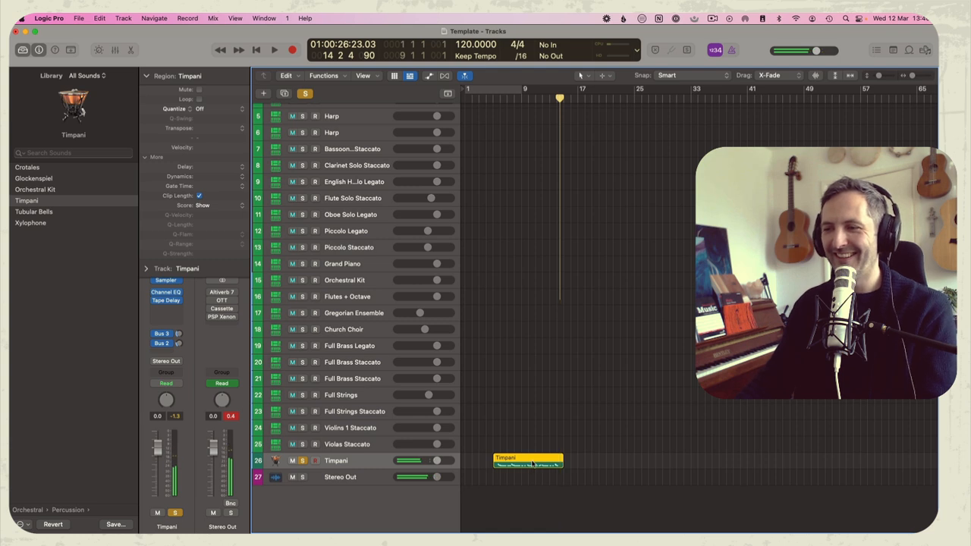
Quantize all notes of the new Timpani region to 1/16 notes in the Piano Roll
double_click(531, 463)
scroll(676, 404, up, 2)
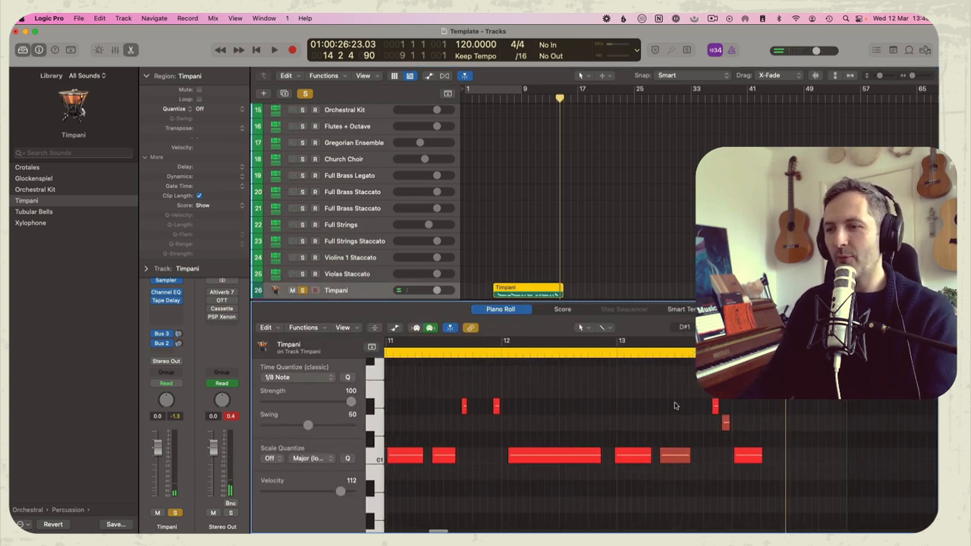
key(q)
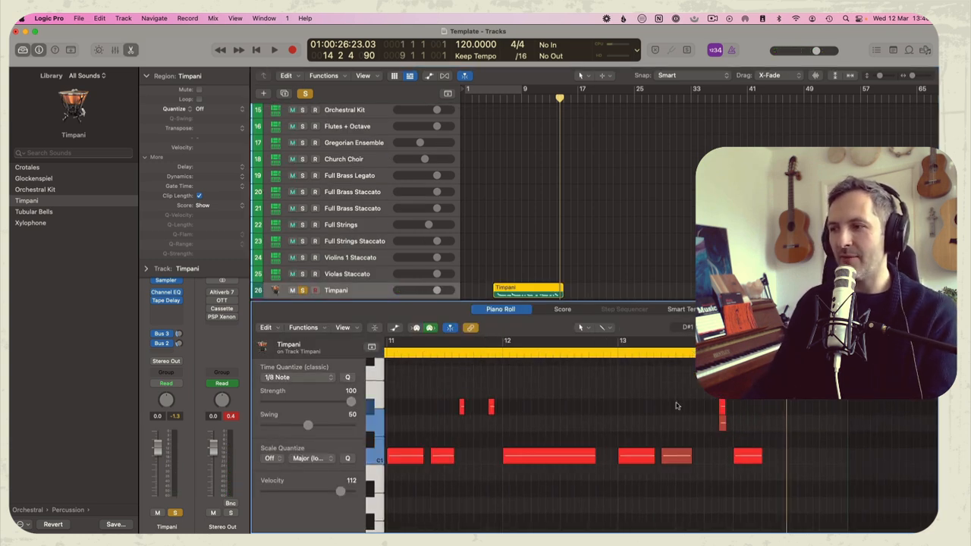
click(295, 377)
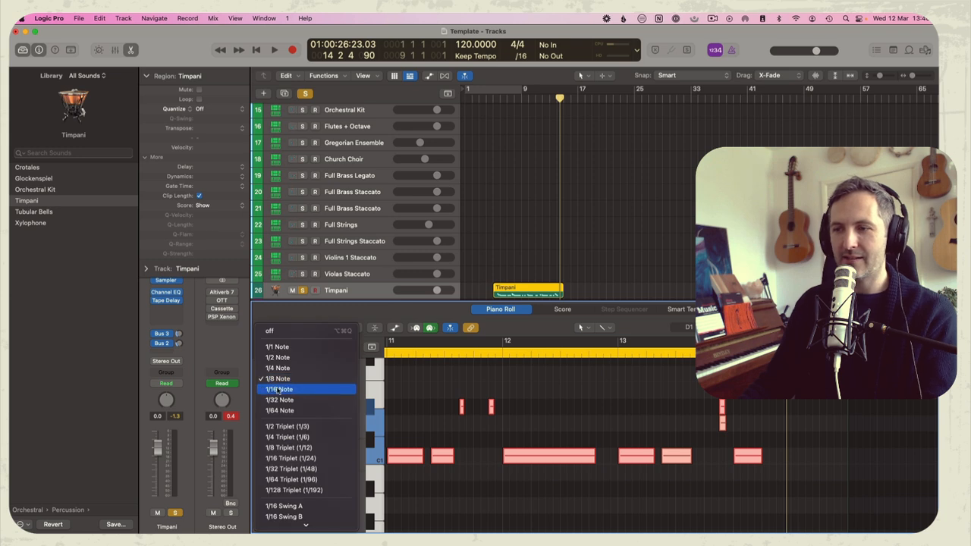
click(296, 389)
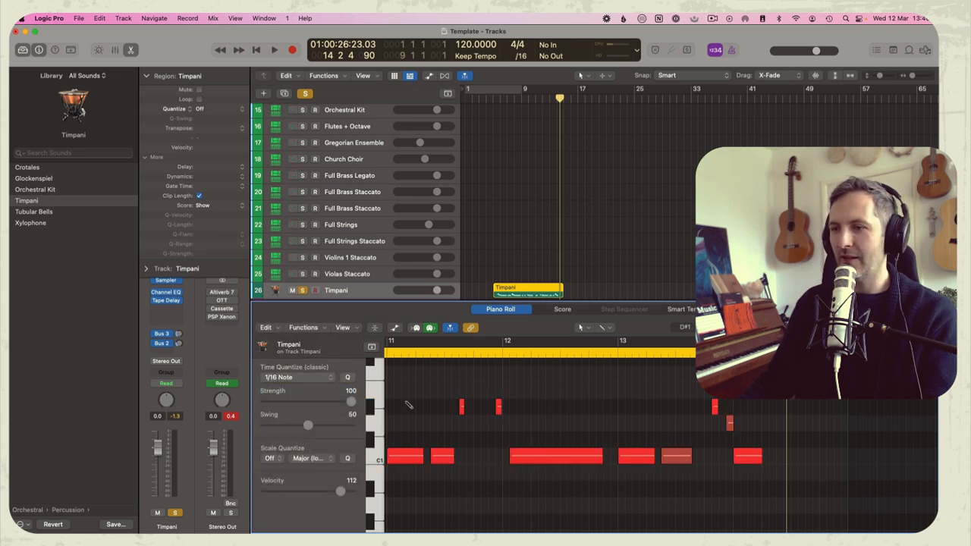
Shift the late notes around bar 12 and the D1 and D#1 pickup before bar 14 earlier, placing D1 at 13 4 3 1
drag(729, 423, 716, 410)
click(723, 423)
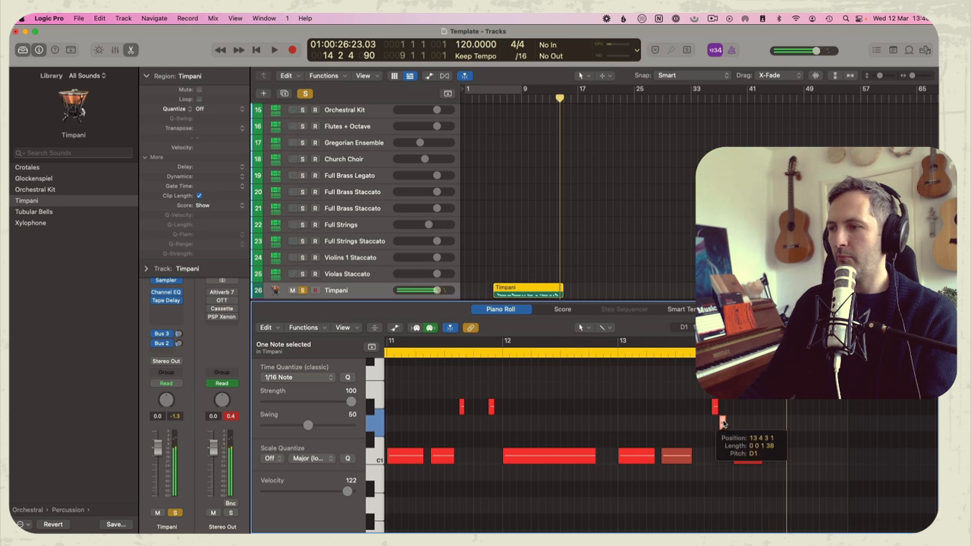
click(715, 407)
Delete the extra D#1 and D1 notes in the pickup to bar 6, and play the corrected part
scroll(662, 407, left, 3)
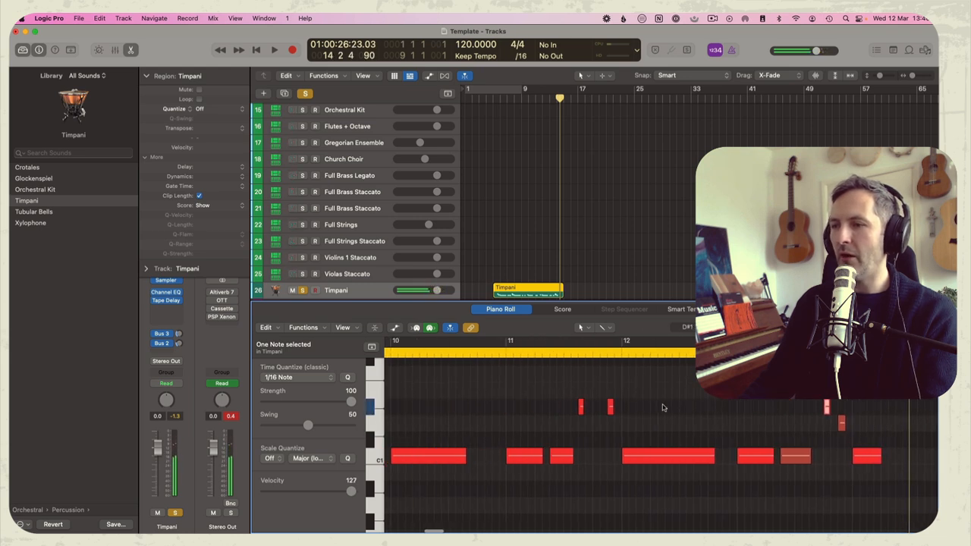
scroll(662, 407, left, 4)
click(637, 411)
key(z)
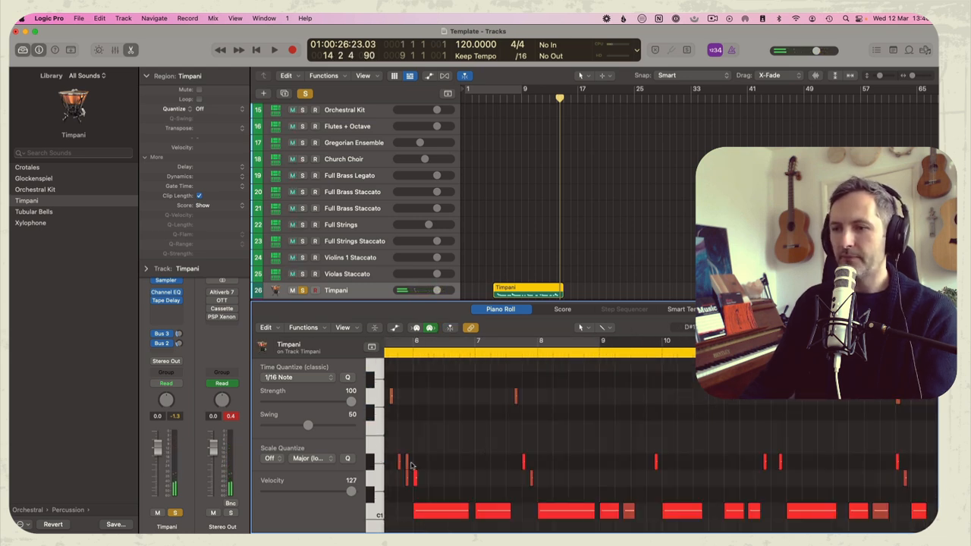
click(407, 463)
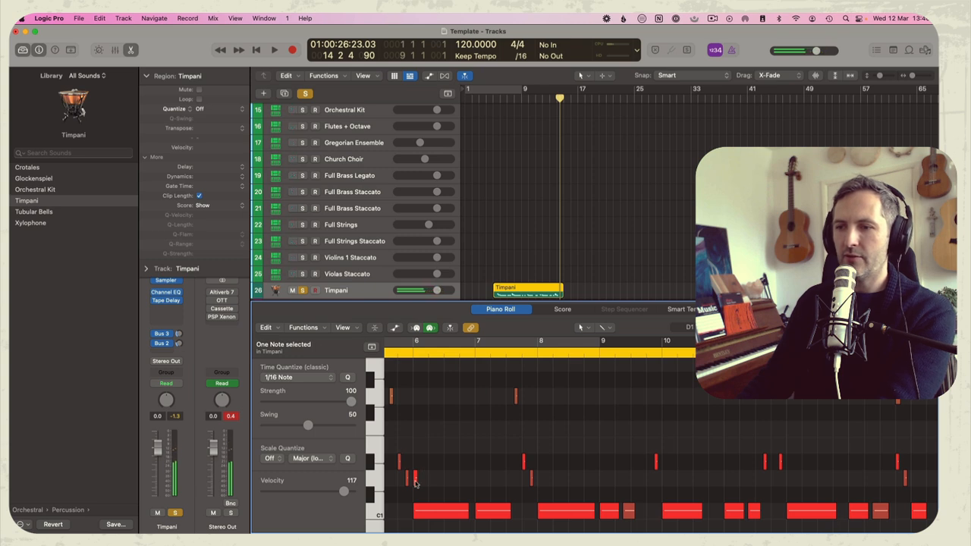
key(Delete)
scroll(425, 484, left, 3)
double_click(427, 352)
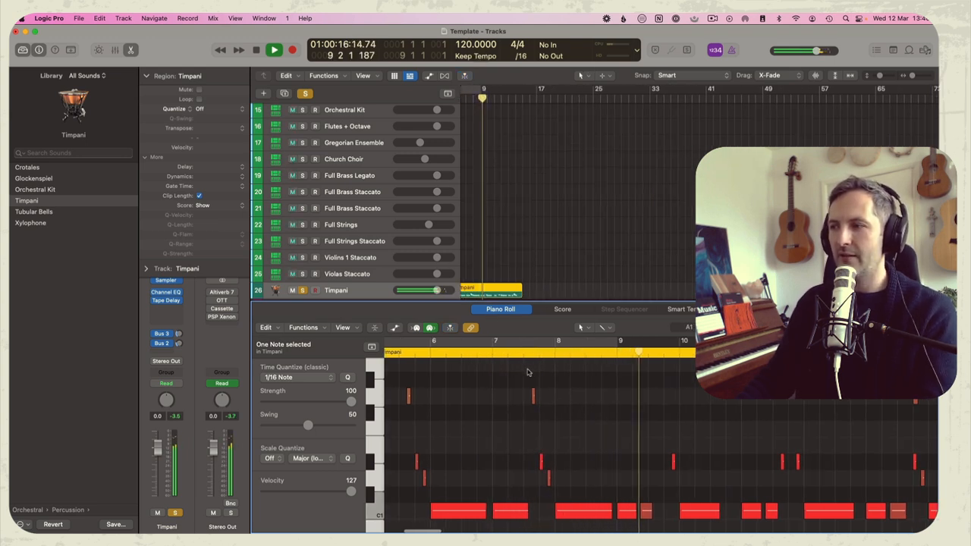
key(space)
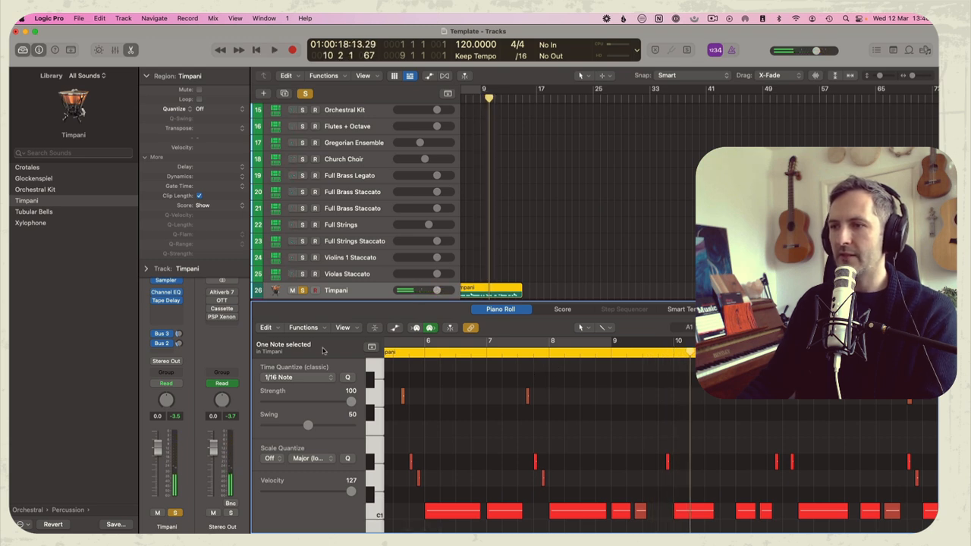
Split the Timpani region at bars 6 and 14, and delete the leftover piece after bar 14
scroll(507, 285, left, 3)
drag(501, 287, 593, 288)
drag(500, 288, 558, 288)
click(553, 287)
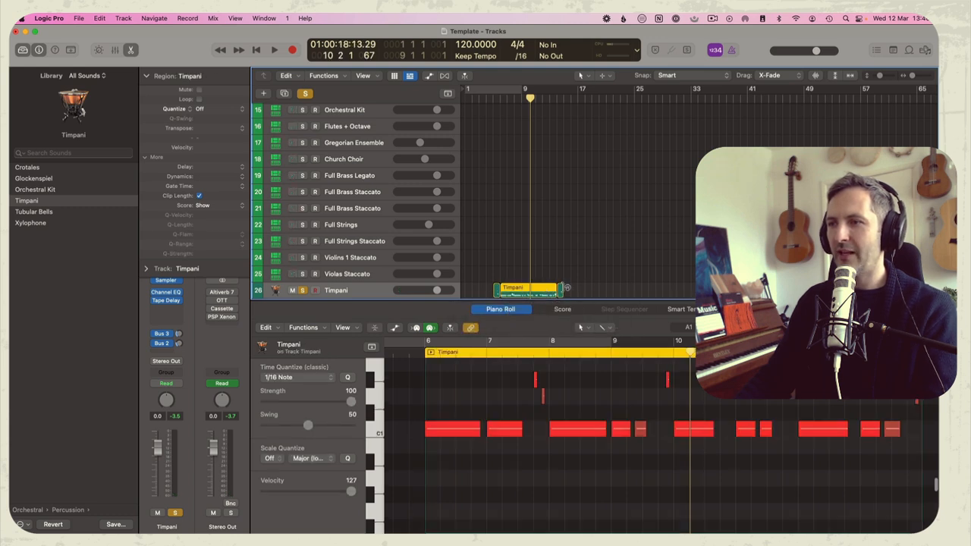
click(561, 289)
key(Delete)
Unsolo the Timpani track and copy the pickup and main Timpani regions to the Full Strings Staccato track at the same positions
click(303, 291)
drag(511, 290, 511, 252)
key(space)
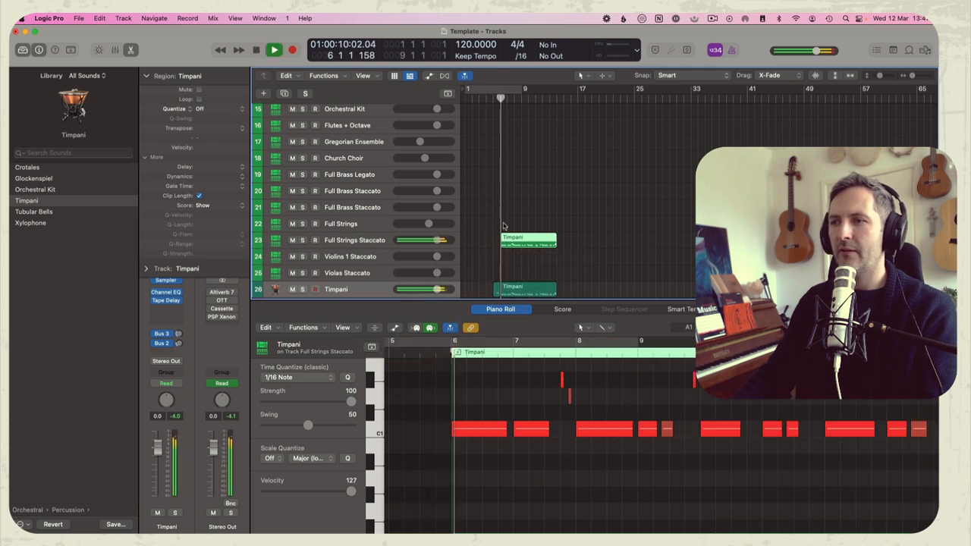
click(500, 263)
drag(496, 290, 497, 242)
click(503, 145)
click(496, 97)
Transpose all notes in both Full Strings Staccato regions down one octave and listen to the result
drag(539, 261, 495, 240)
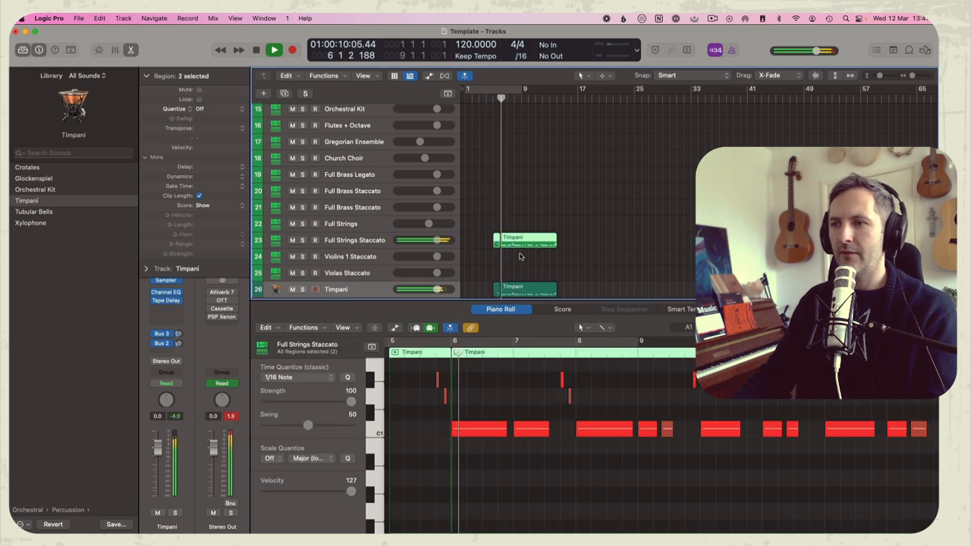
click(541, 406)
key(super+a)
key(alt+shift+Down)
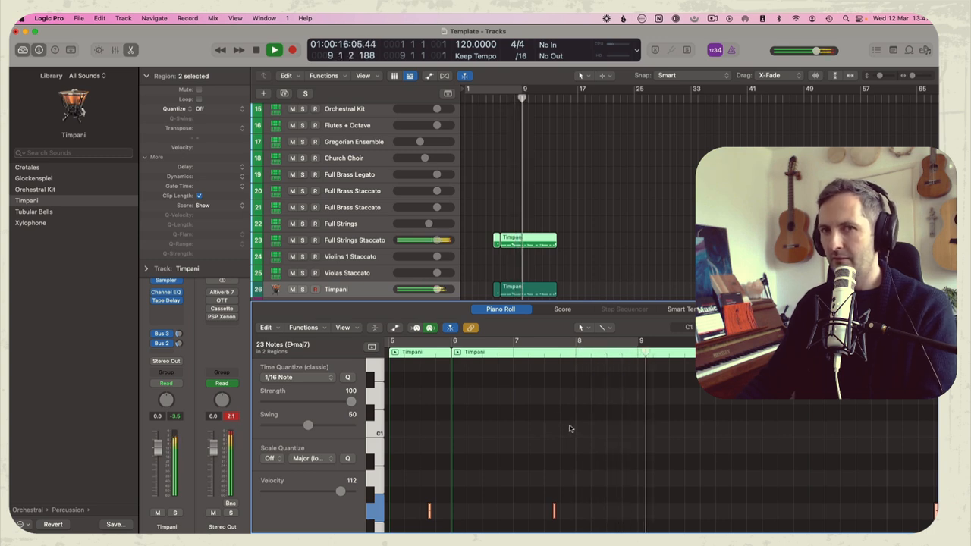
key(p)
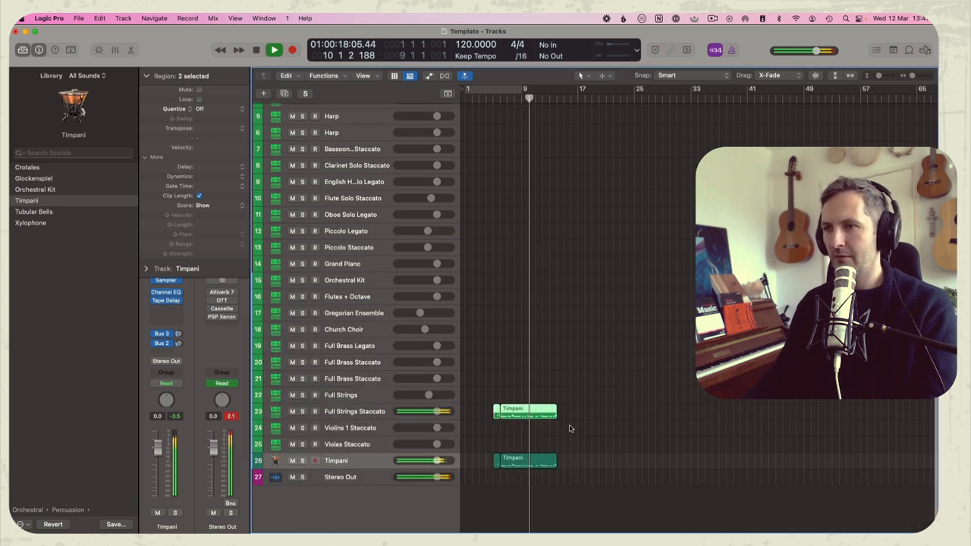
click(510, 395)
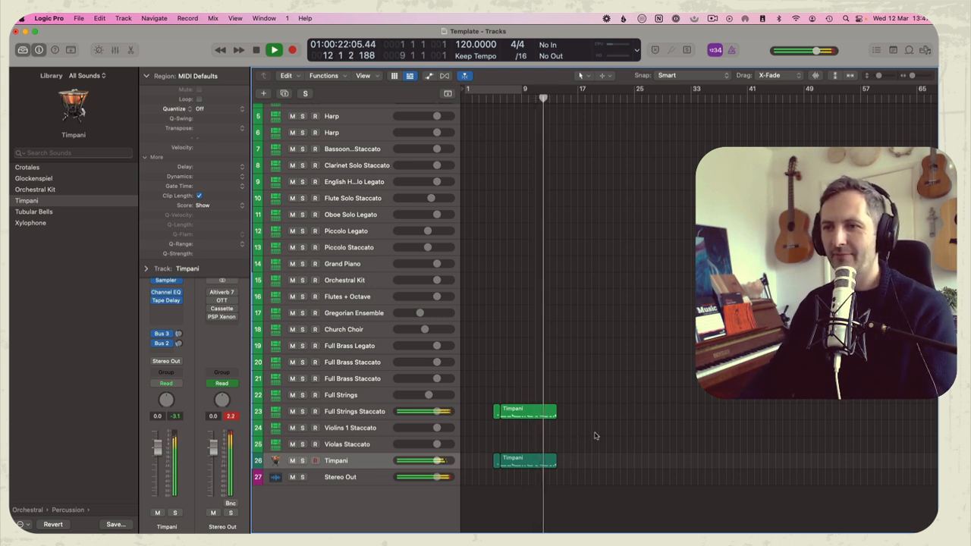
key(space)
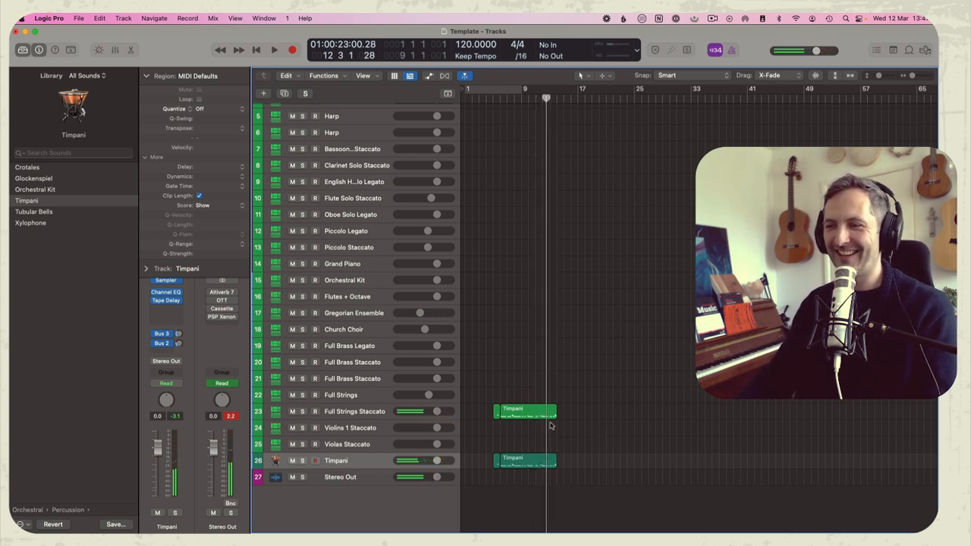
Repeat the eight-bar regions on the Full Strings Staccato and Timpani tracks once, starting at bar 14
drag(528, 397, 530, 474)
key(super+r)
click(501, 348)
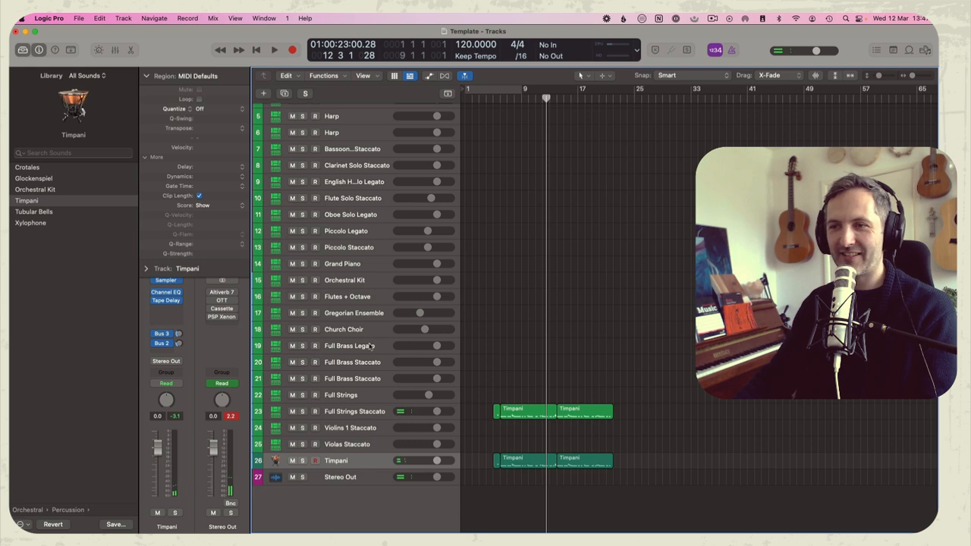
Select the Orchestral Kit track and try its sounds against playback from bar 5
click(354, 282)
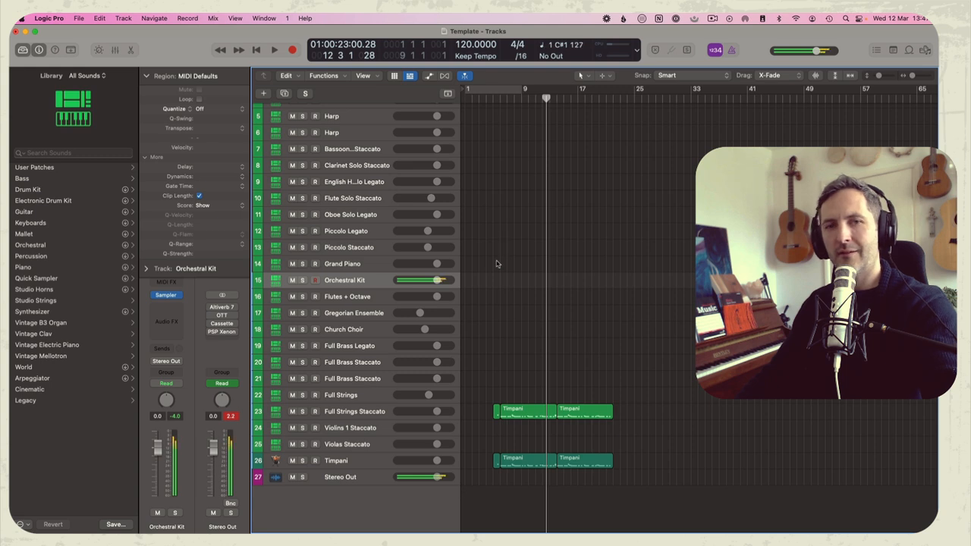
click(493, 98)
key(space)
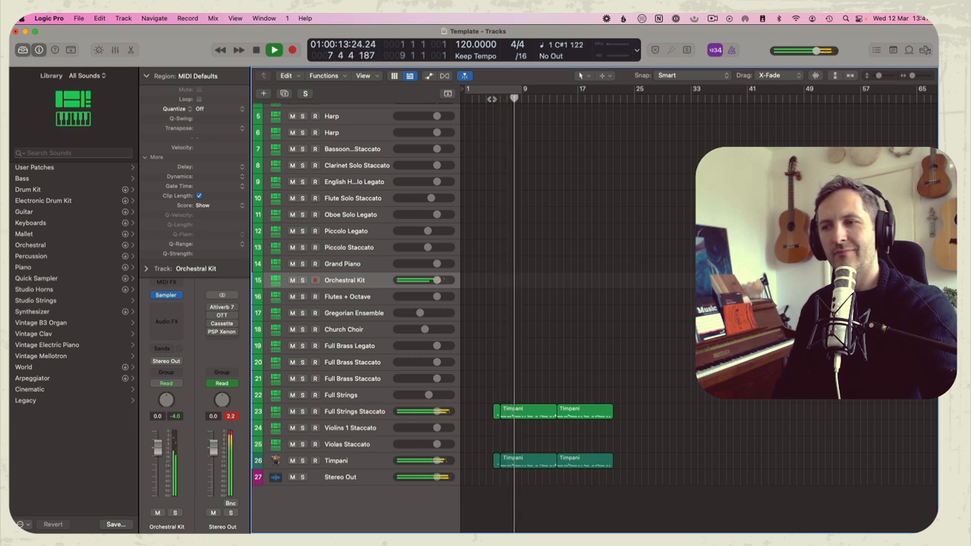
key(space)
Try copying the three Full Strings Staccato regions to the second Full Brass Staccato track, and play from bar 6
key(comma)
key(comma)
key(comma)
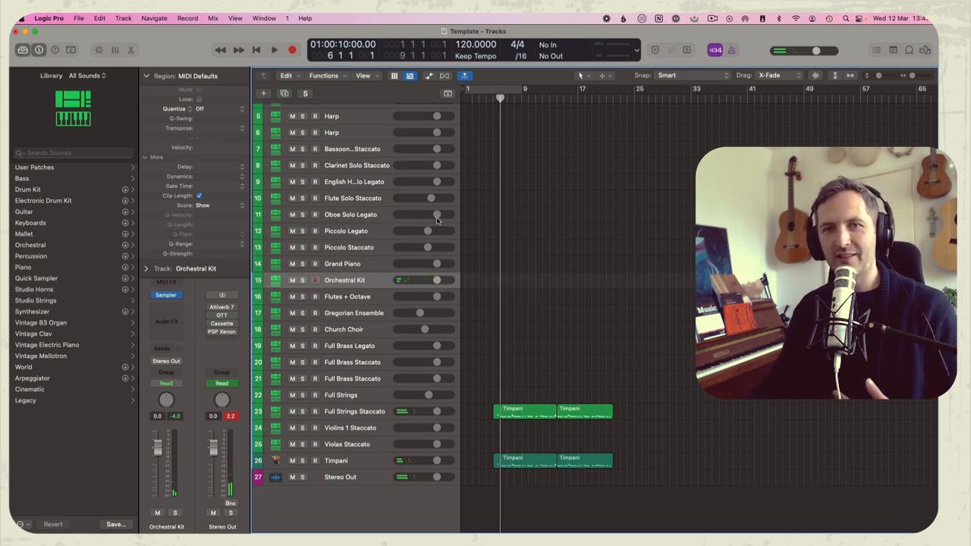
drag(518, 416, 519, 383)
key(space)
key(p)
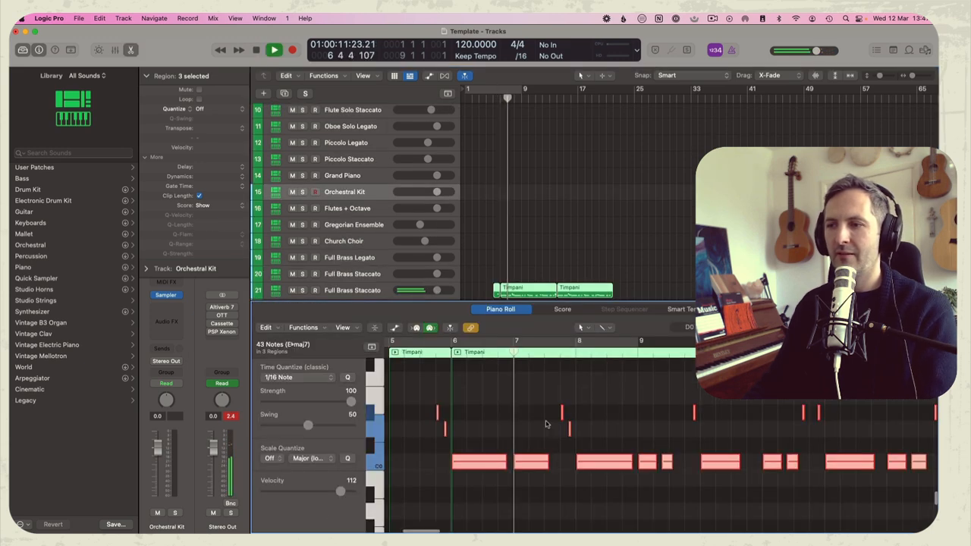
key(p)
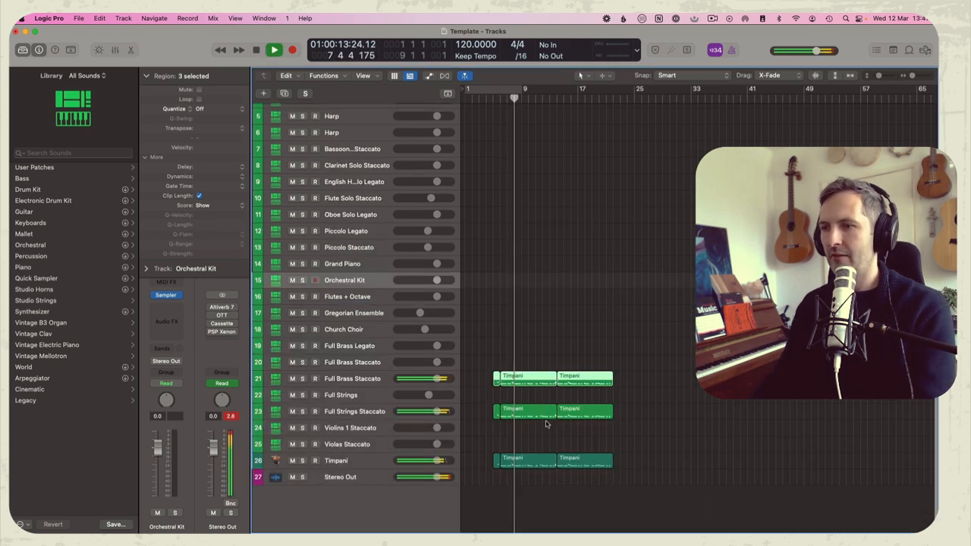
Stop playback and delete the three copied regions from the second Full Brass Staccato track
key(space)
drag(474, 355, 628, 378)
key(Delete)
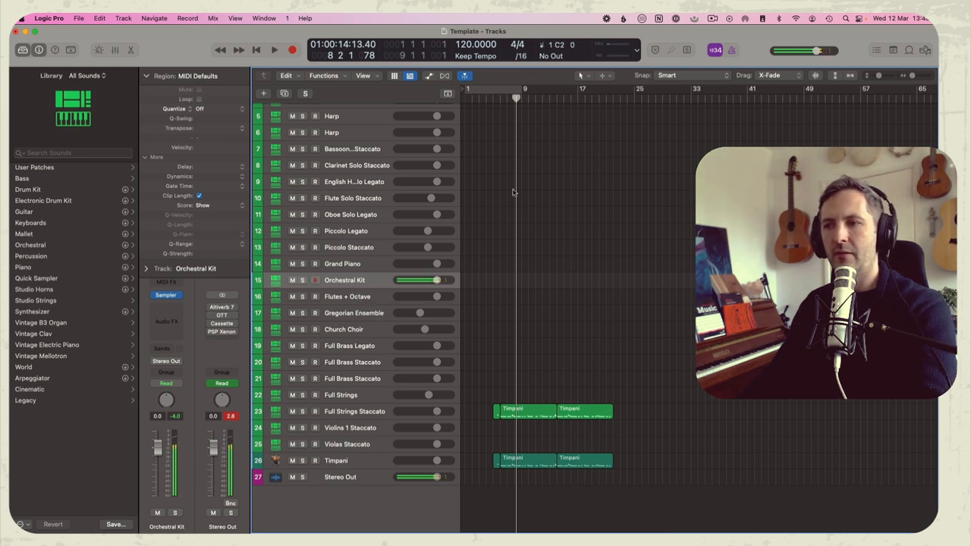
Record a repeating rhythm on the Orchestral Kit track from bar 5 to about bar 14, over the strings and timpani
click(500, 104)
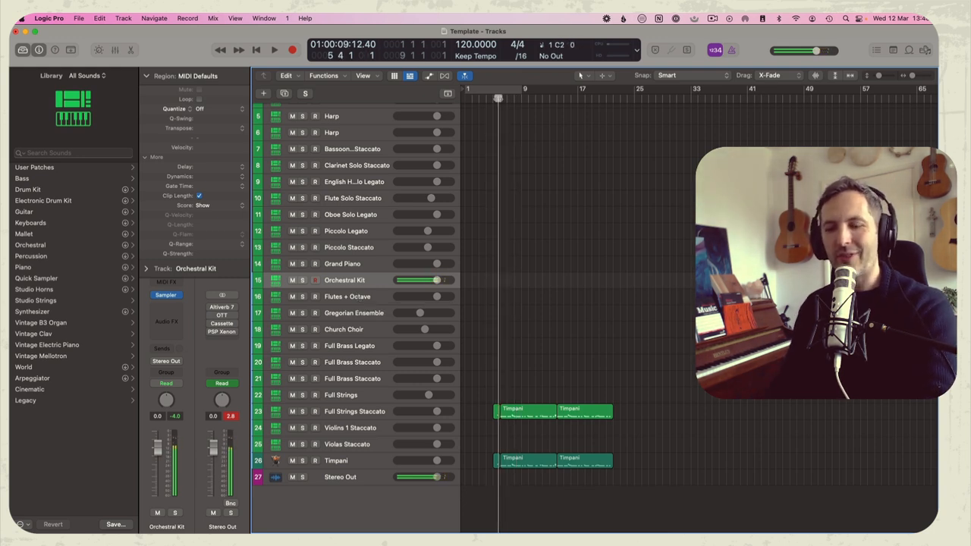
key(r)
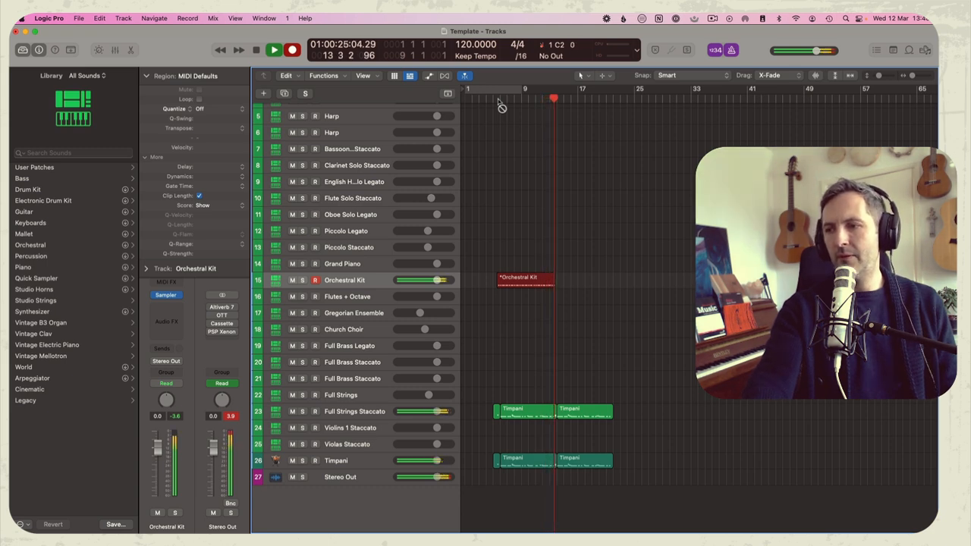
key(space)
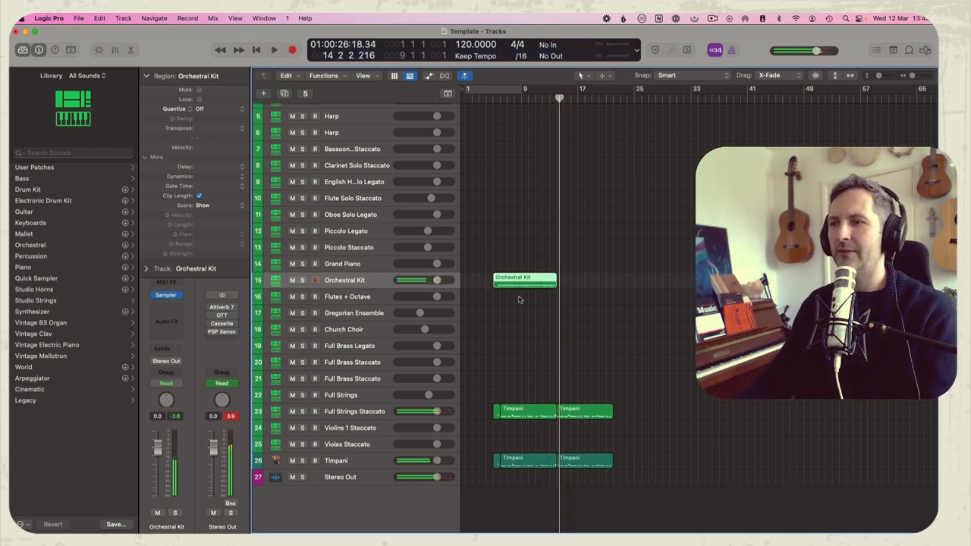
Split the Orchestral Kit recording at bar 6 to separate its pick-up, and play it back with the other parts
double_click(522, 284)
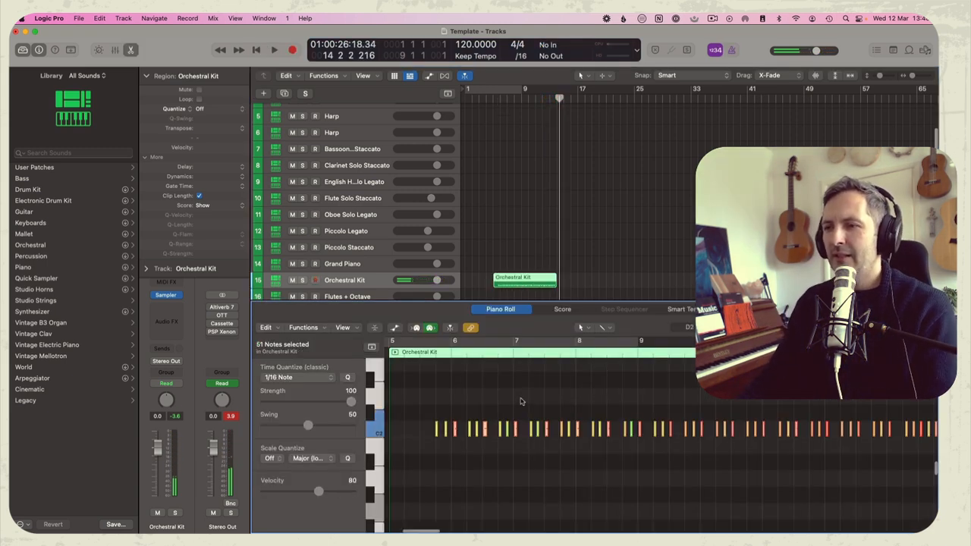
super+click(501, 276)
drag(501, 267, 589, 278)
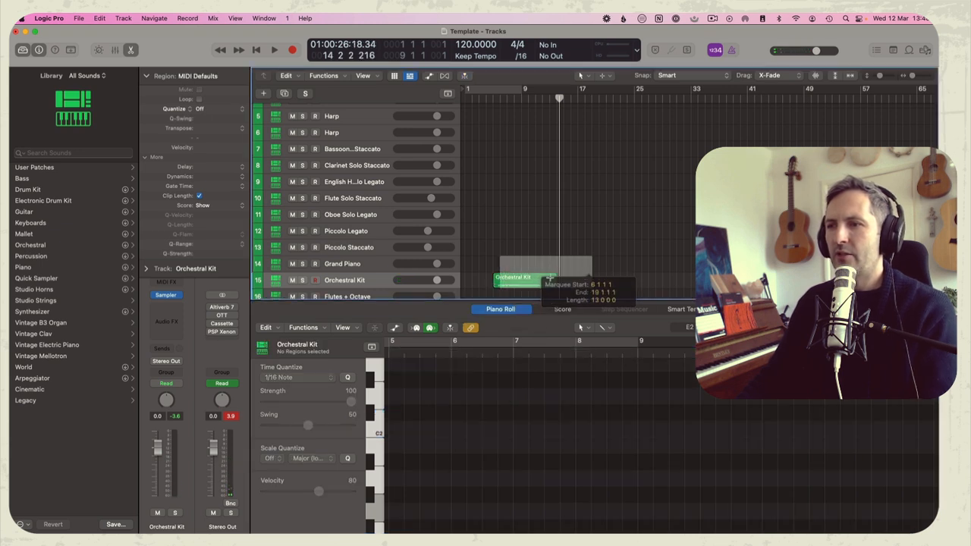
click(509, 282)
key(space)
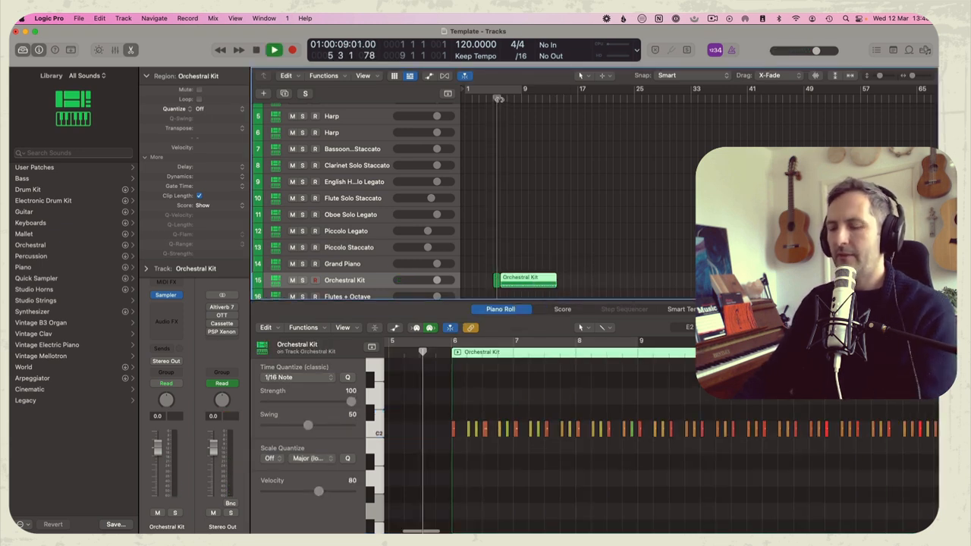
key(p)
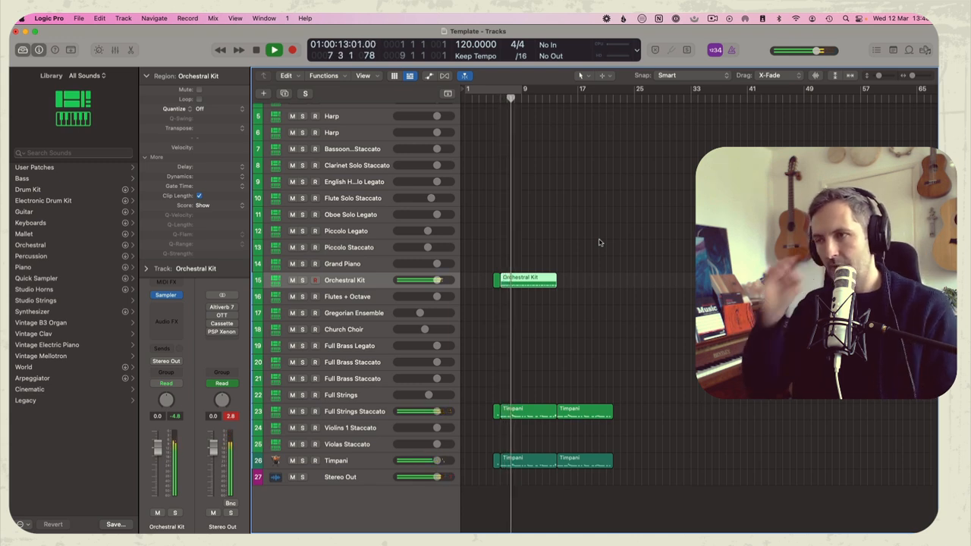
key(space)
Record a low part on the Grand Piano track from bar 6 to about bar 14
click(342, 265)
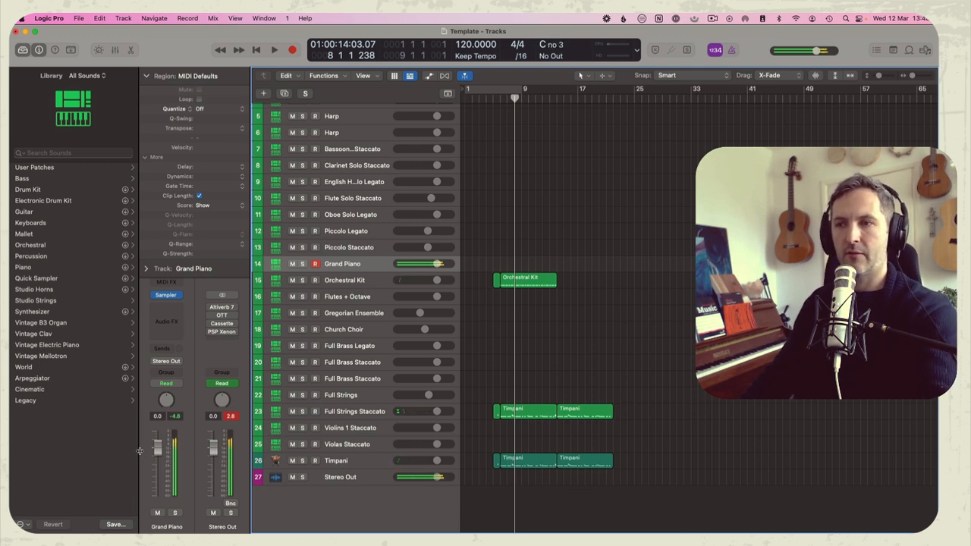
key(comma)
key(comma)
key(r)
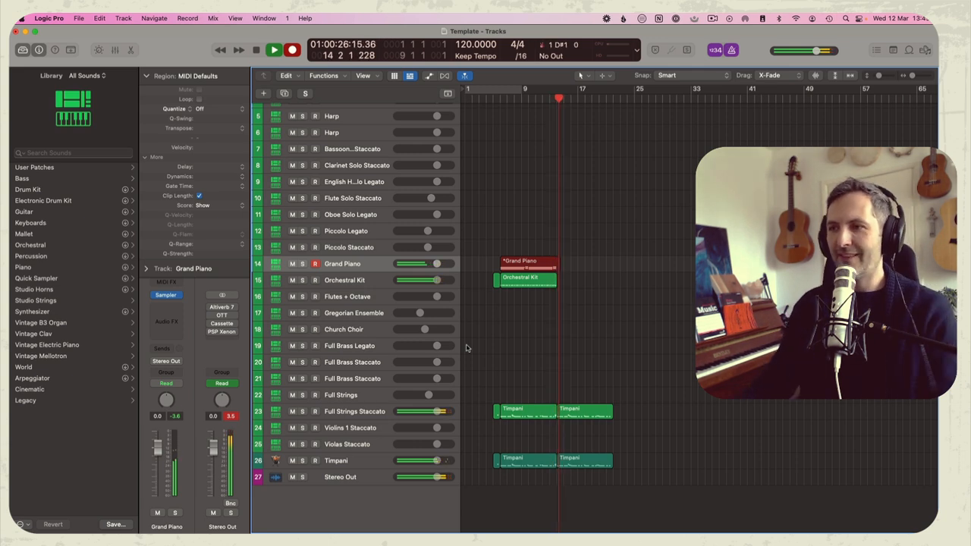
key(space)
Quantize all notes of the Grand Piano recording to 1/16 notes and play the result
double_click(528, 262)
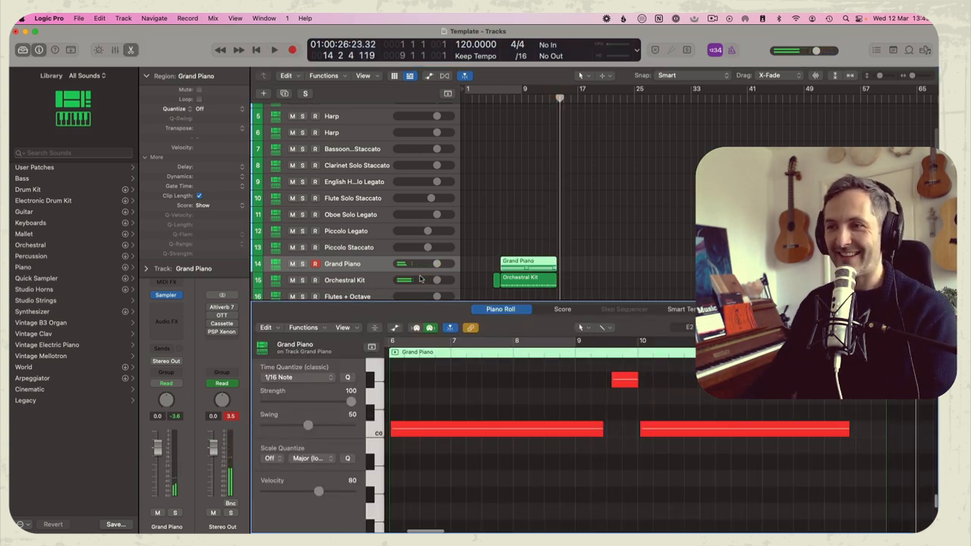
key(super+a)
key(q)
click(614, 402)
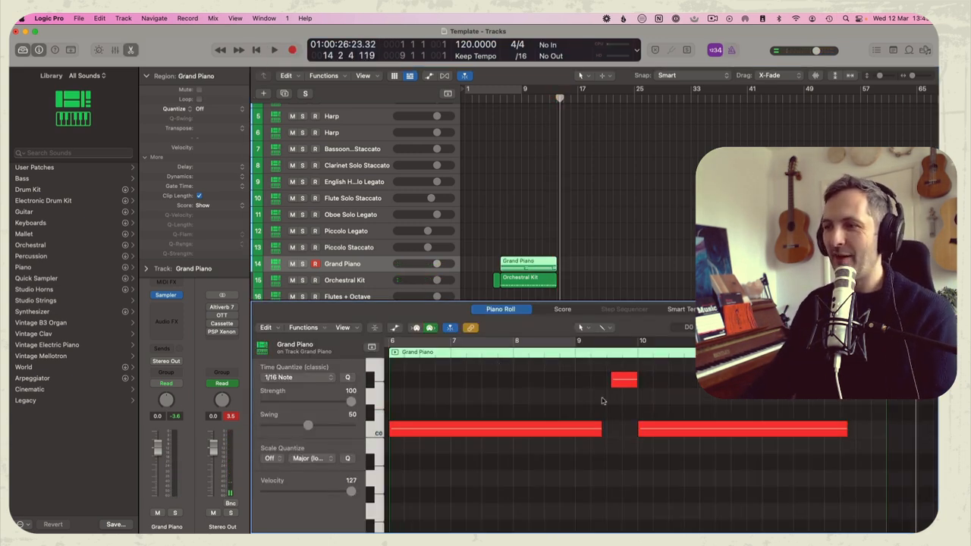
key(z)
drag(646, 504, 625, 485)
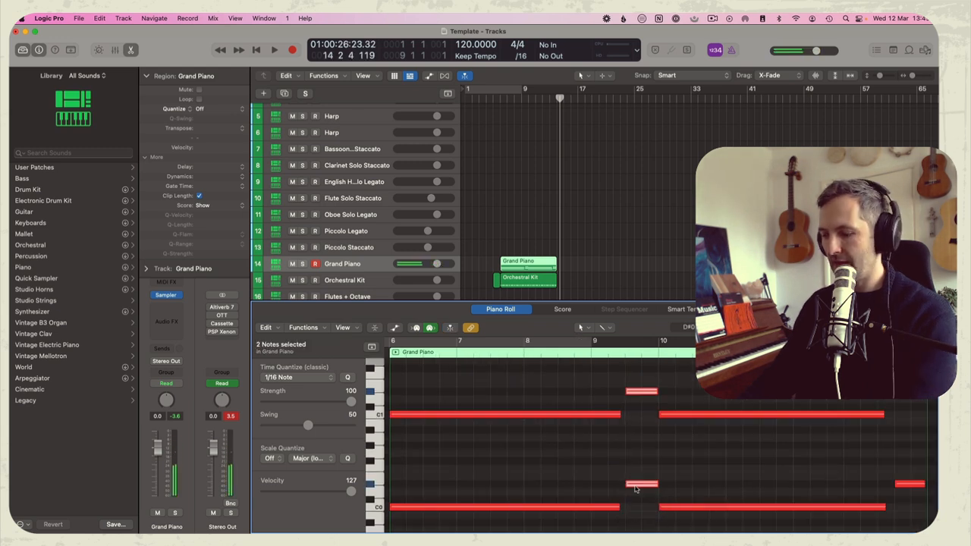
key(e)
key(space)
Repeat the eight-bar Grand Piano and Orchestral Kit regions once, starting at bar 14
click(558, 220)
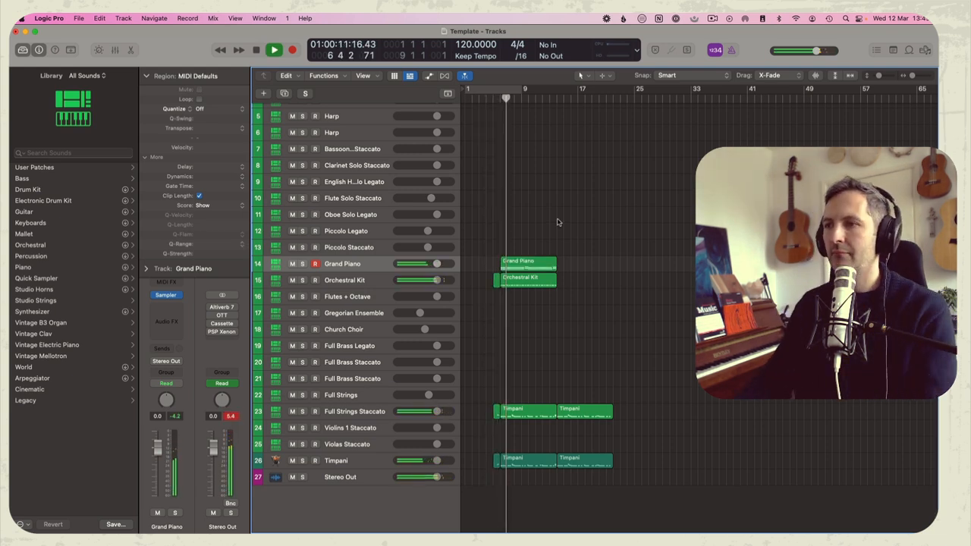
scroll(529, 243, up, 1)
drag(528, 245, 564, 304)
key(super+r)
click(524, 238)
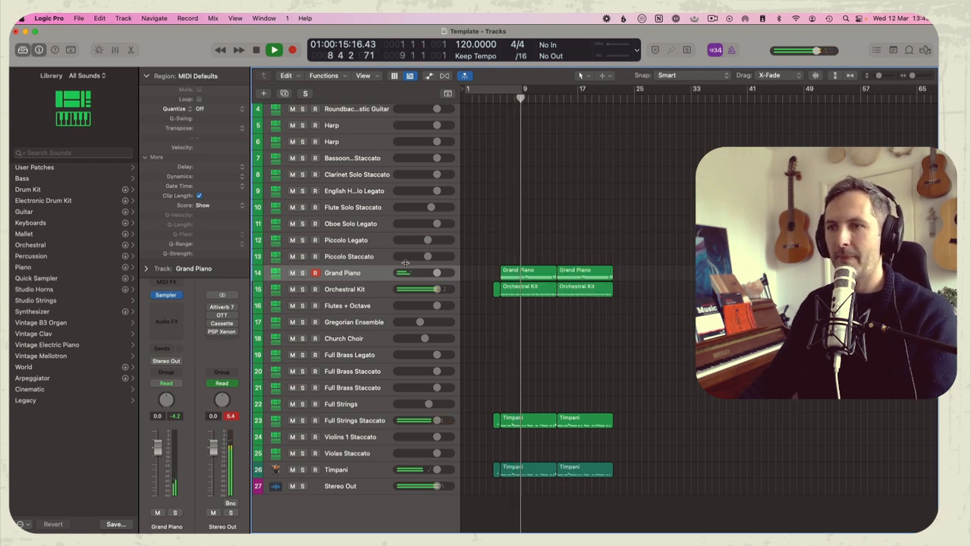
scroll(491, 228, up, 1)
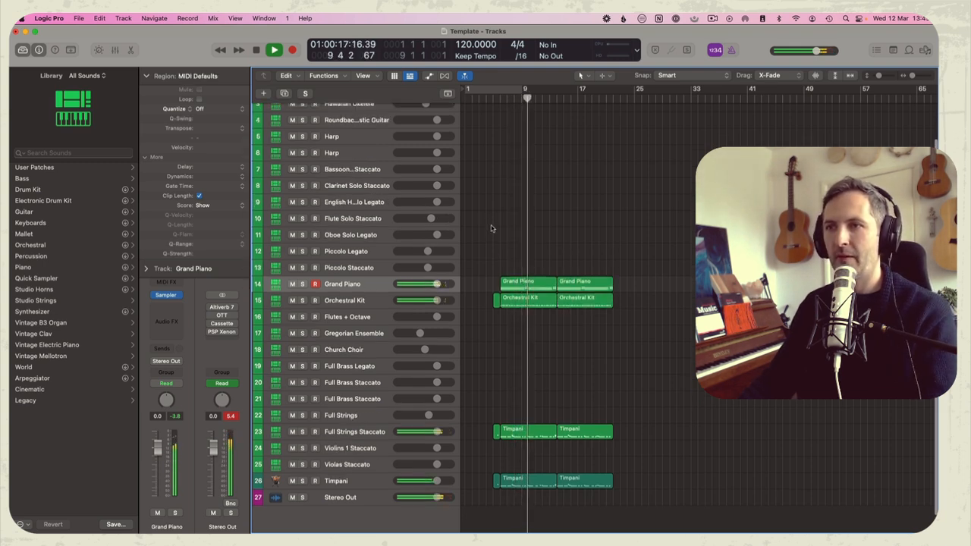
scroll(510, 248, up, 3)
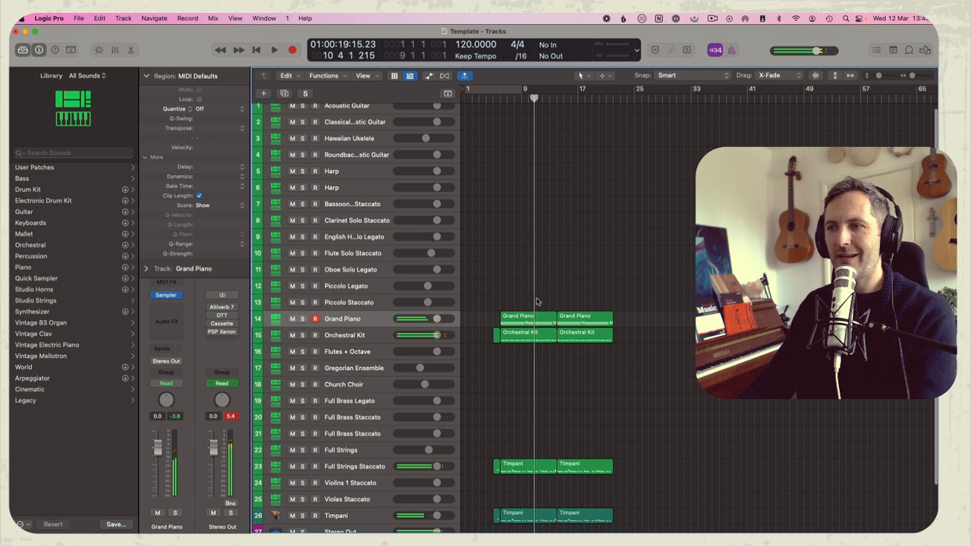
Copy both Grand Piano regions to the second Harp track and listen to the doubled part
key(space)
drag(530, 301, 588, 325)
drag(529, 317, 528, 188)
key(space)
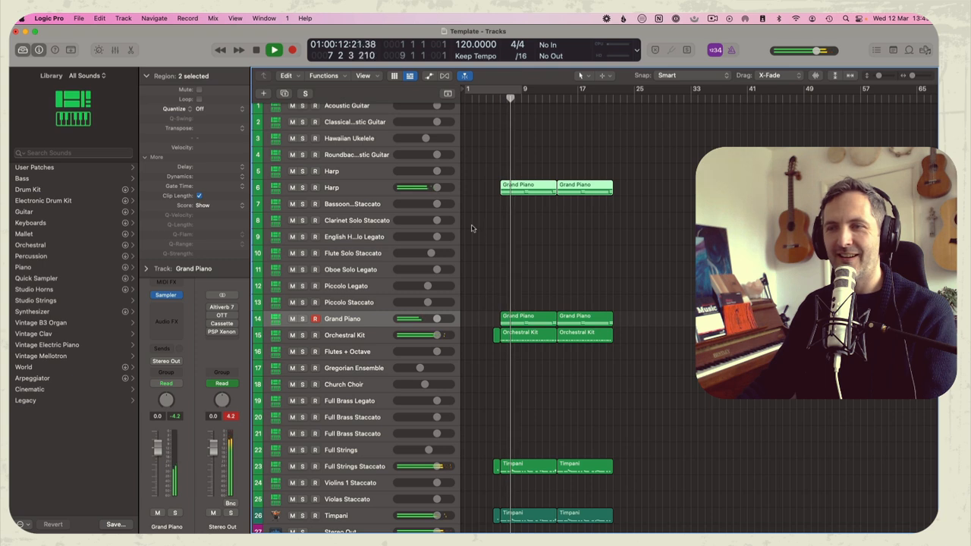
click(519, 238)
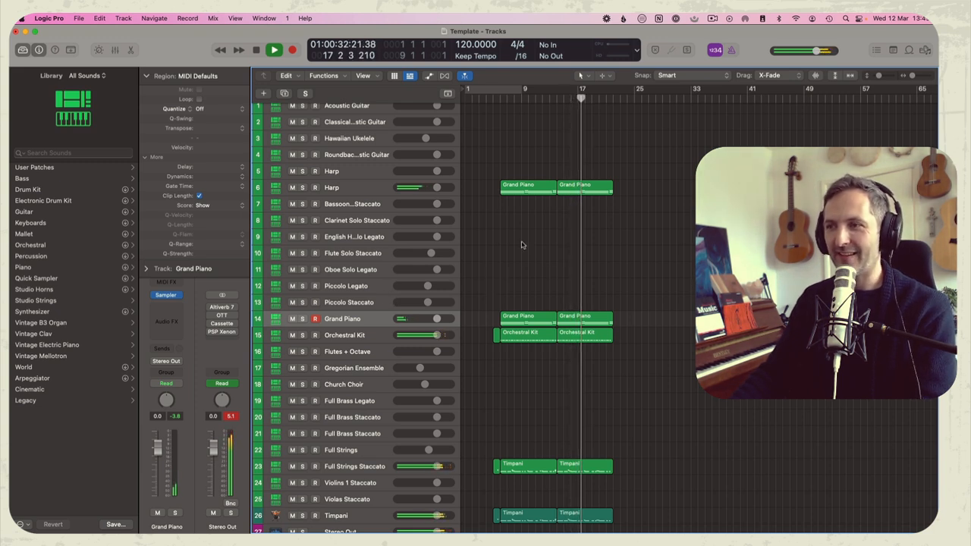
Repeat the last eight bars of the Harp, Grand Piano, Orchestral Kit, Full Strings Staccato and Timpani tracks from bar 22
scroll(535, 271, down, 1)
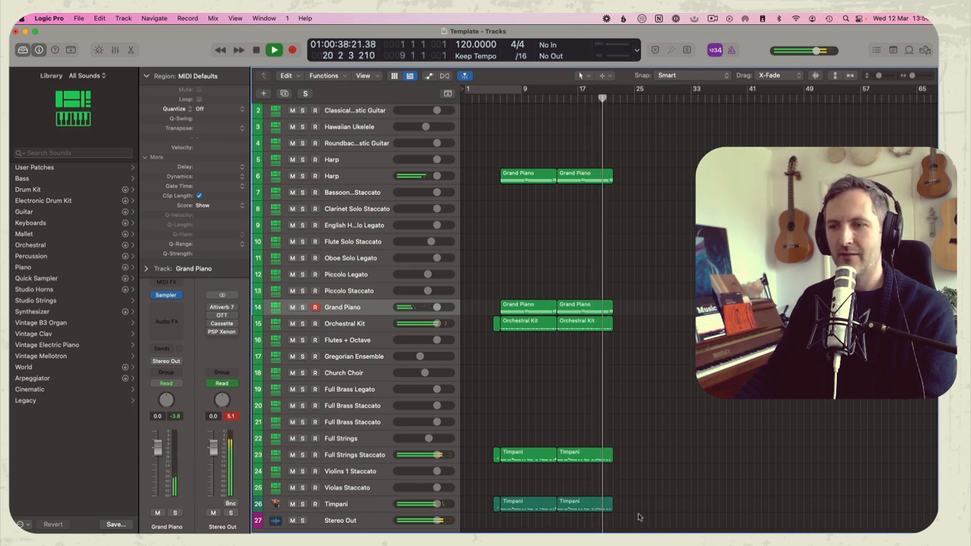
drag(648, 522, 571, 137)
key(super+r)
key(space)
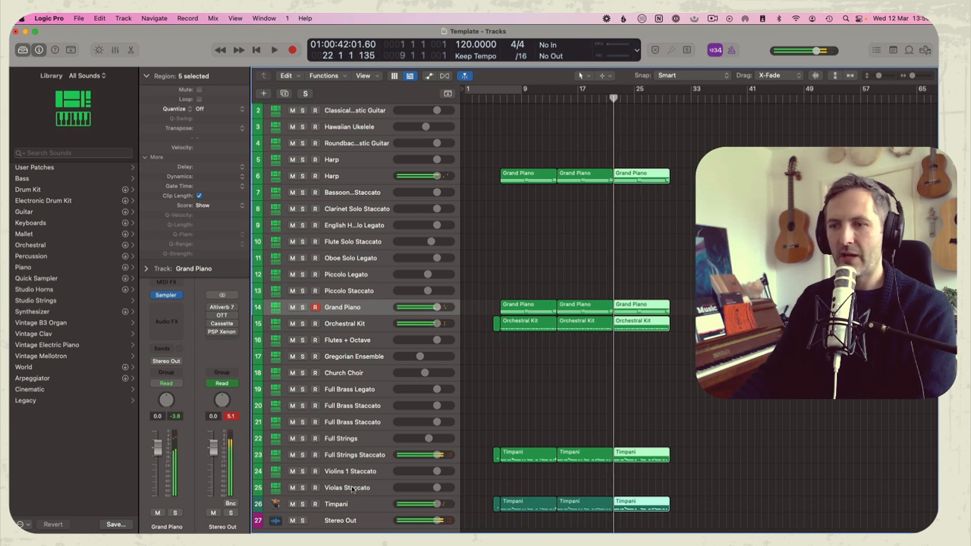
Arm the Violas Staccato track instead of Grand Piano and rehearse a part over playback from bar 22
click(352, 490)
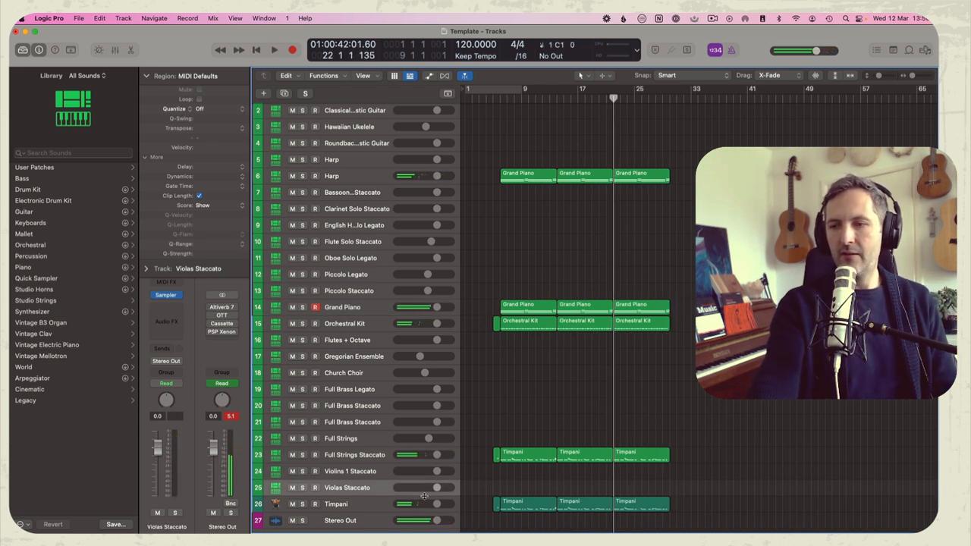
click(319, 312)
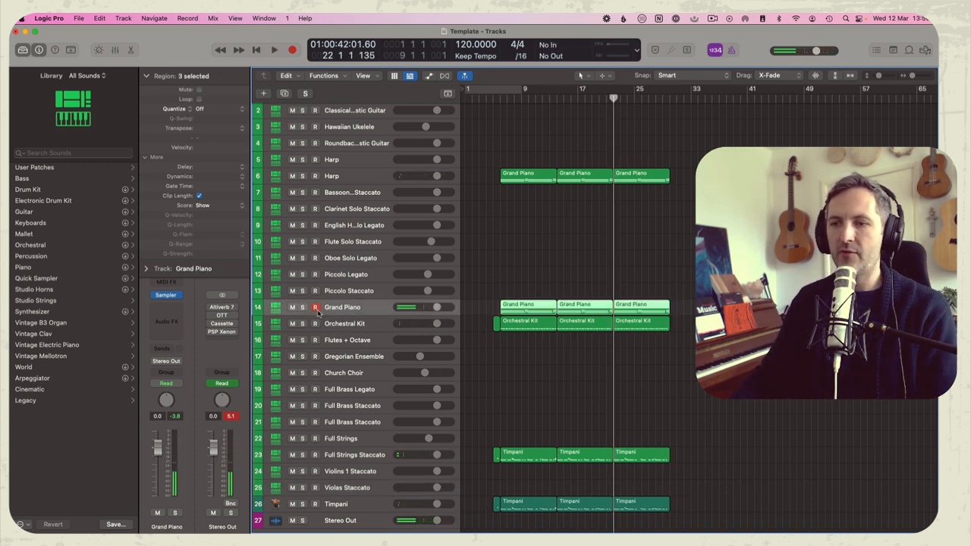
click(303, 488)
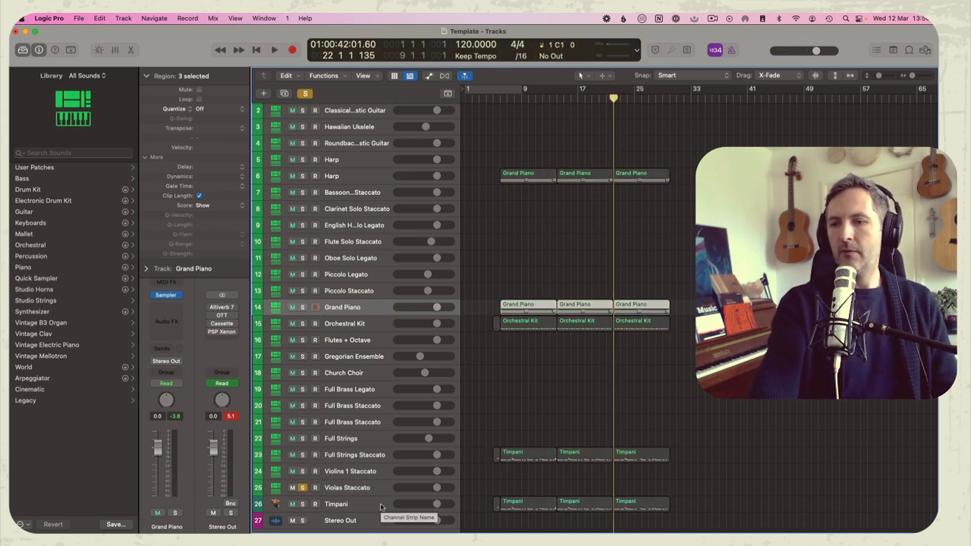
click(303, 488)
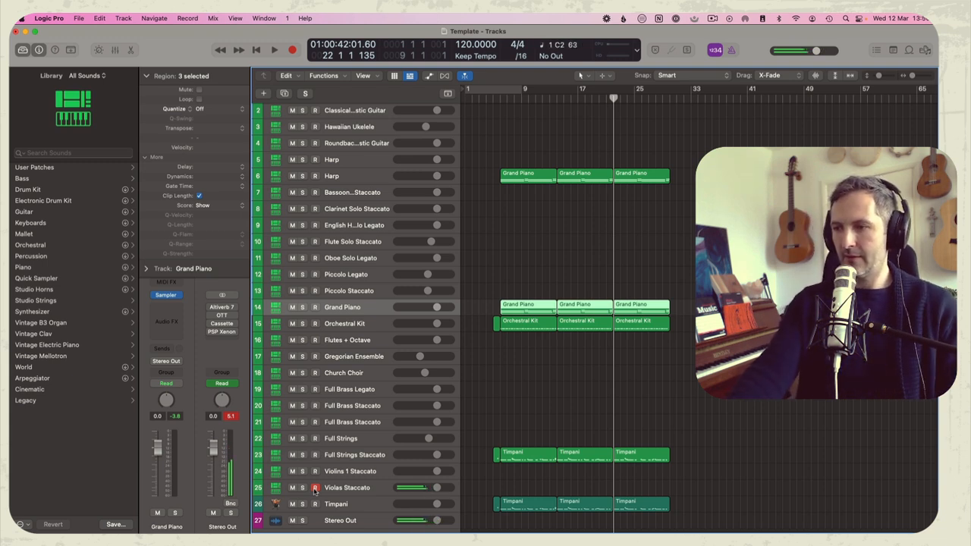
key(space)
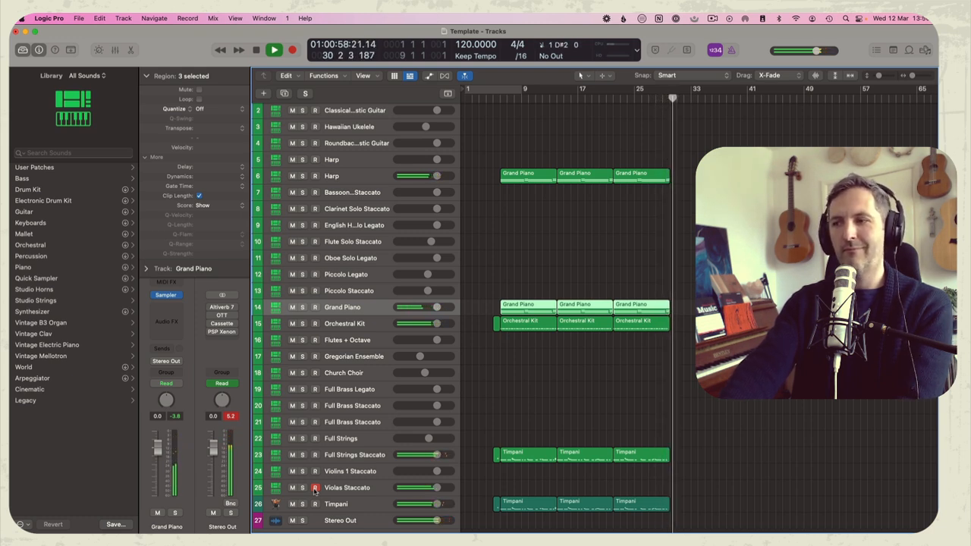
Record a fast staccato part on the Violas Staccato track from bar 22 to about bar 30 and check its notes
key(comma)
key(comma)
key(comma)
key(comma)
key(comma)
key(comma)
key(comma)
key(comma)
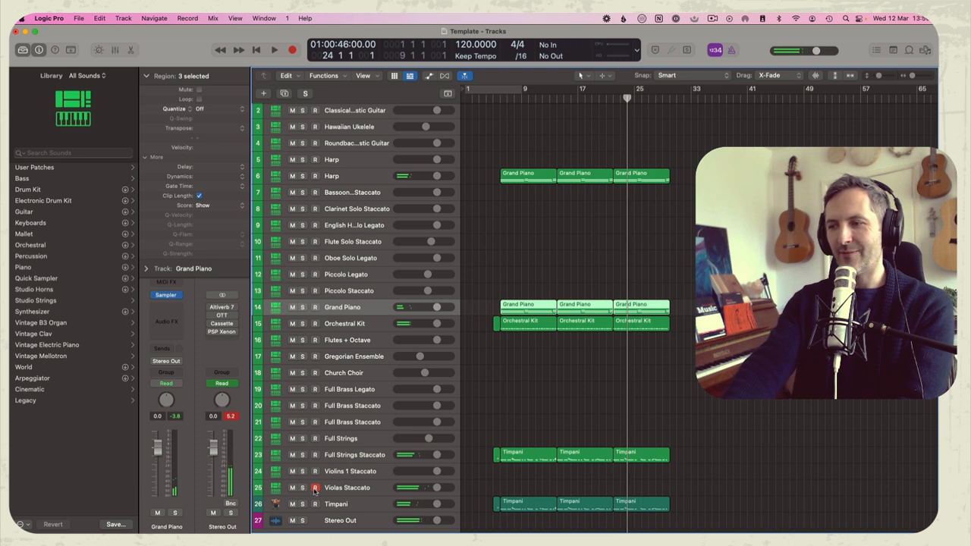
key(space)
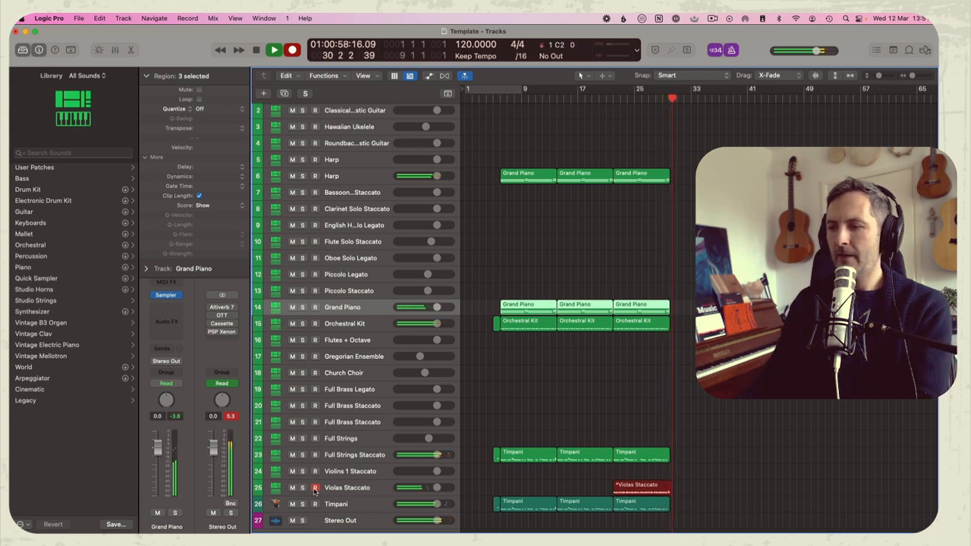
key(space)
double_click(626, 486)
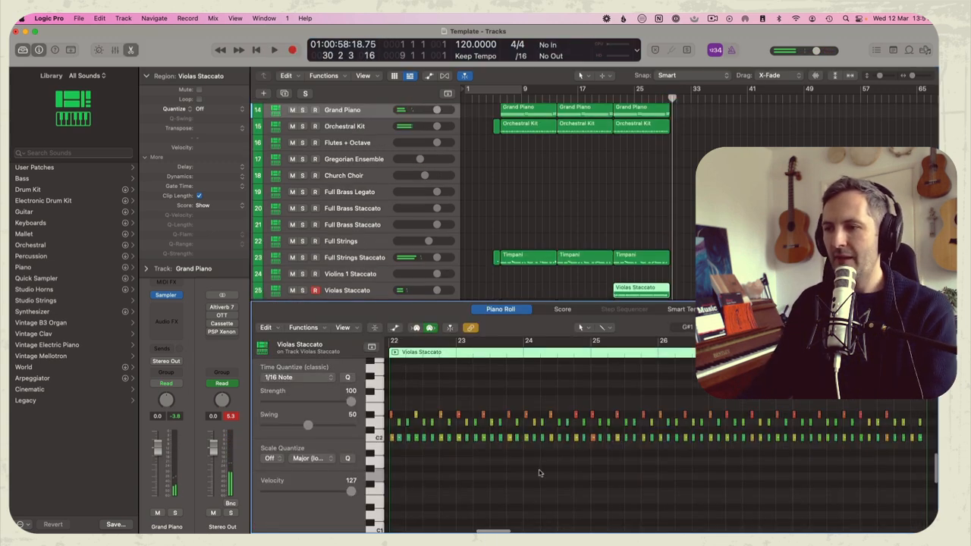
key(p)
Delete the first region on the second Harp track so the harp enters at bar 14
scroll(554, 268, up, 3)
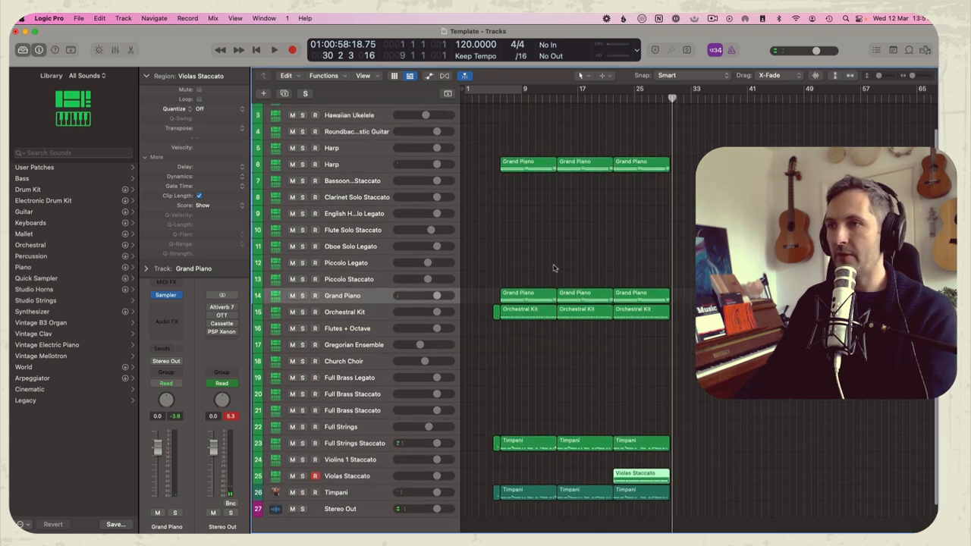
drag(523, 140, 550, 197)
key(Delete)
Play the opening section with the Full Strings Staccato track muted and unmuted to compare
key(Return)
key(space)
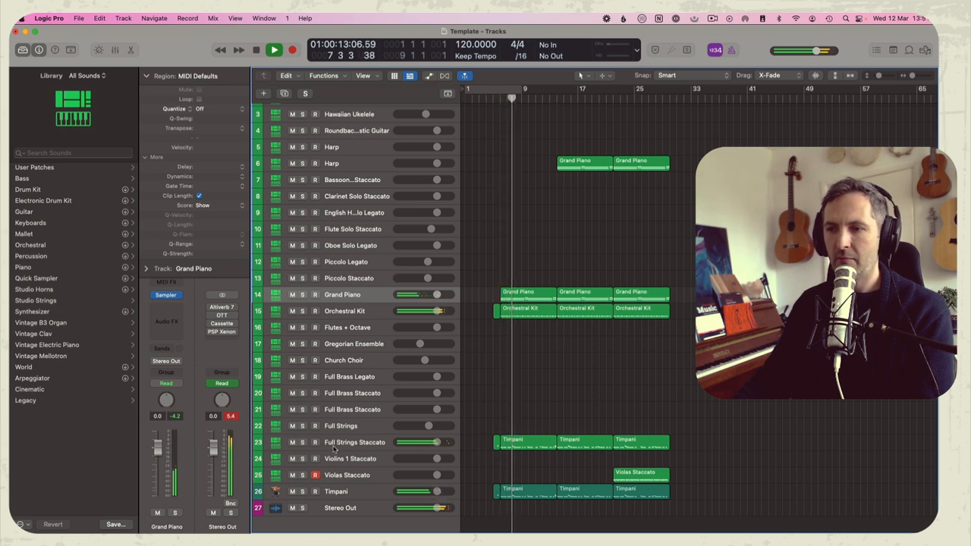
click(292, 442)
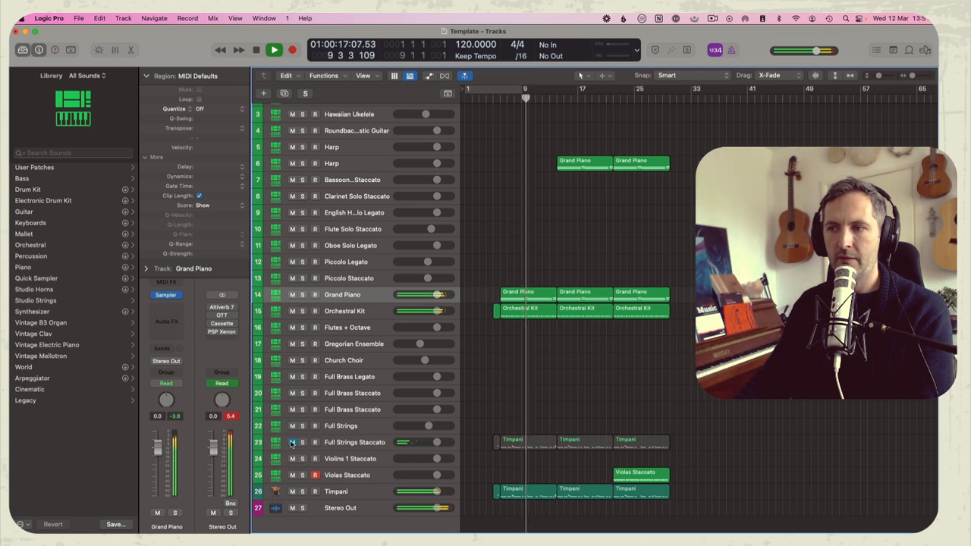
click(292, 442)
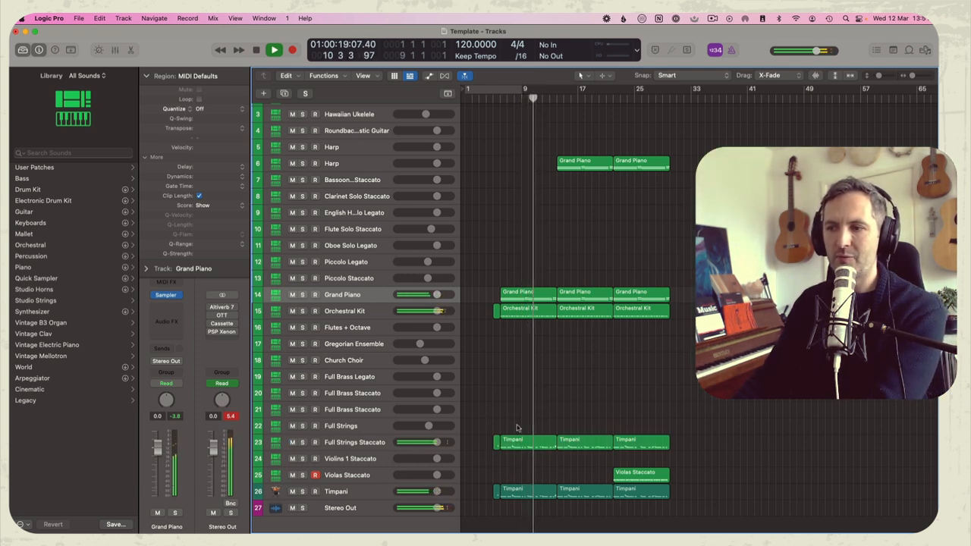
Shift the Full Strings Staccato part so its pick-up begins at bar 13, and transpose its notes up an octave
drag(499, 441, 680, 451)
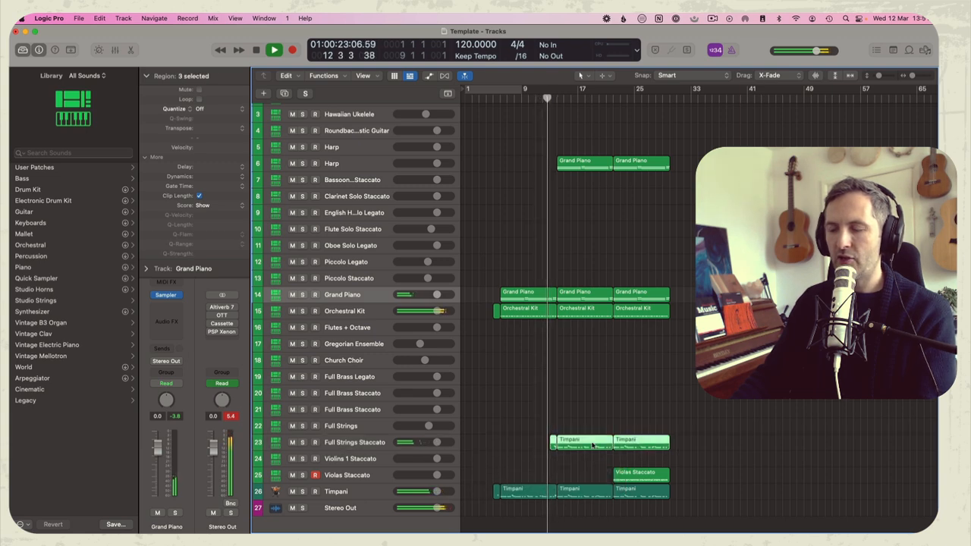
double_click(593, 446)
alt+click(475, 455)
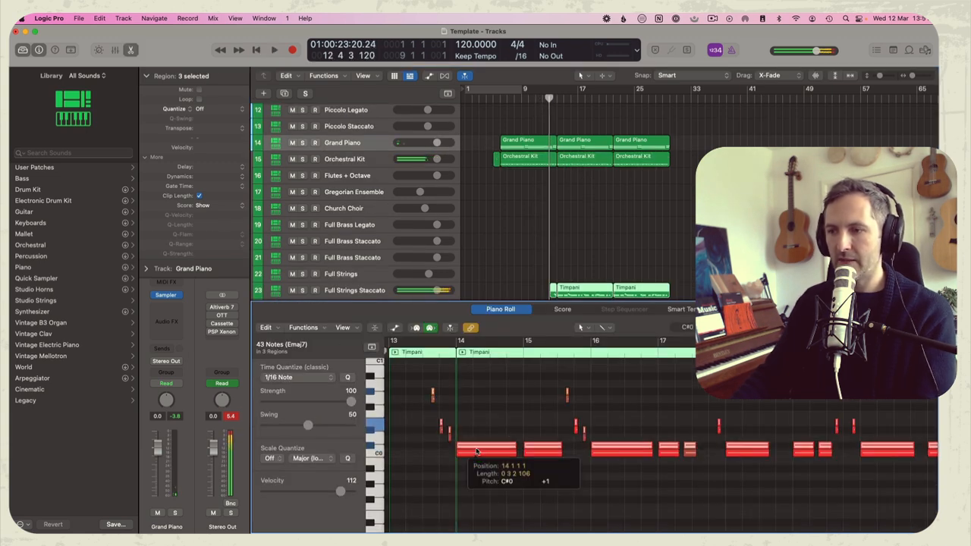
key(alt+shift+Up)
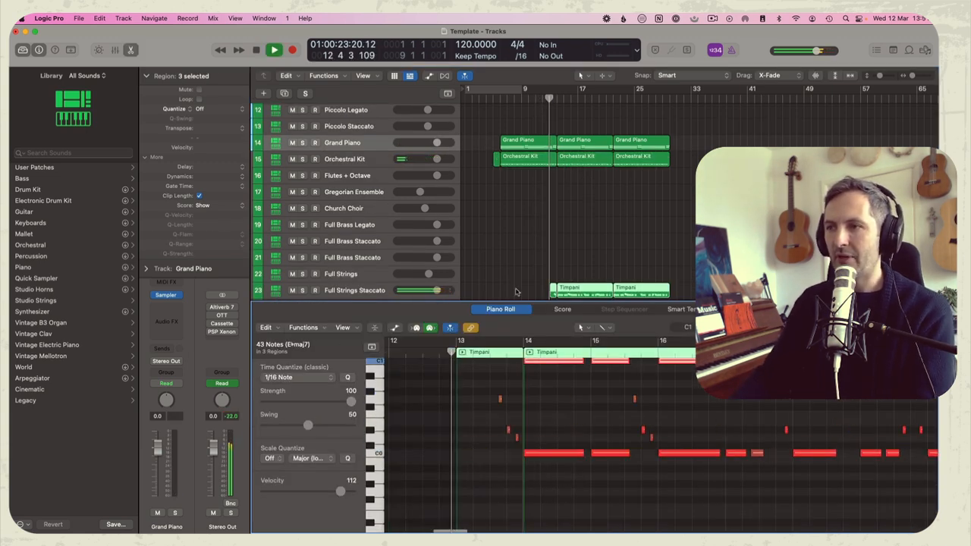
Close the note editor and slightly lower the volume of the Full Strings Staccato track during playback
key(e)
click(560, 319)
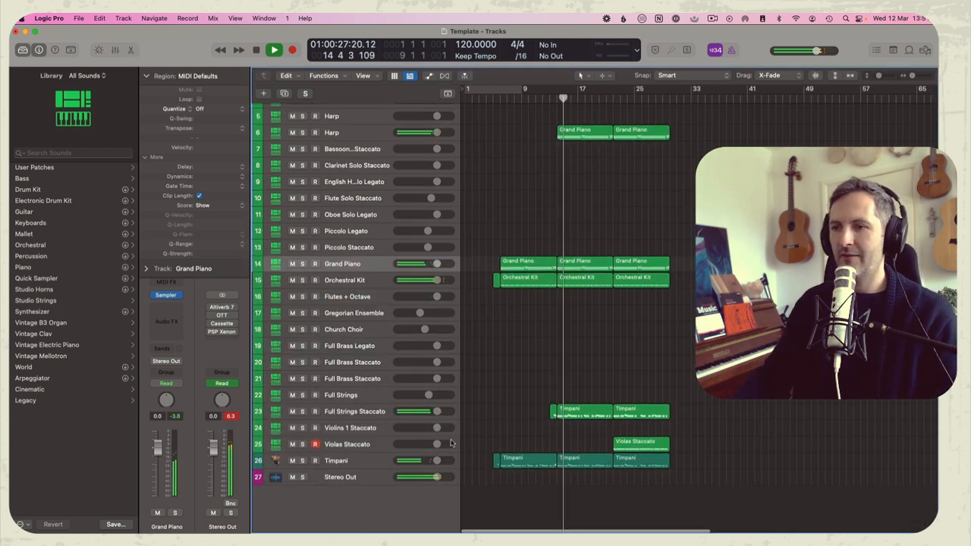
drag(436, 412, 430, 412)
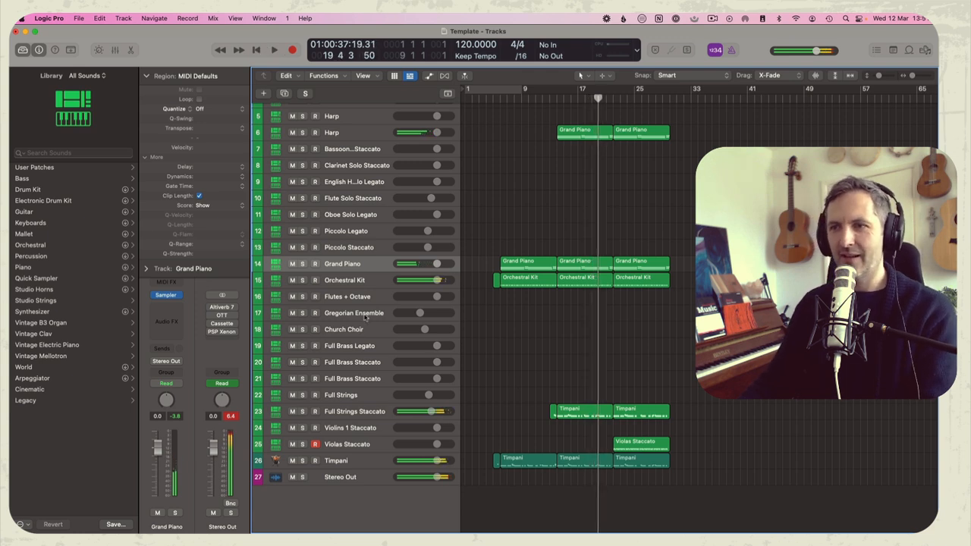
Record-enable the Gregorian Ensemble track and disarm the Violas Staccato track
click(403, 313)
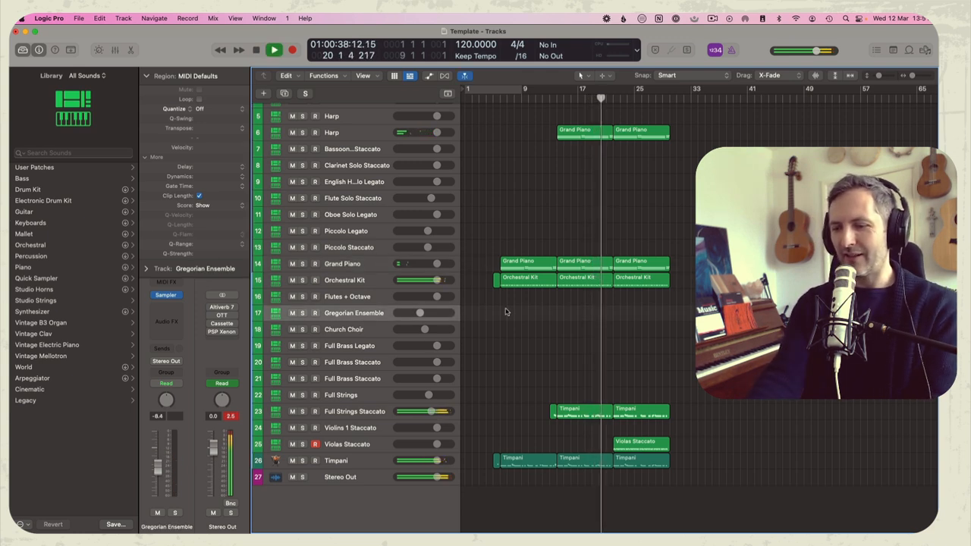
click(316, 313)
click(315, 444)
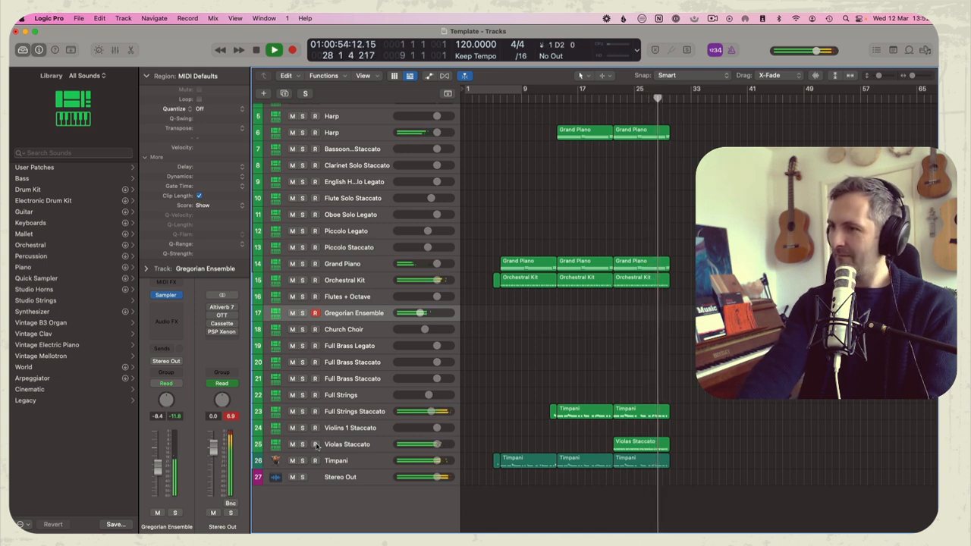
Stop playback and repeat the last eight-bar block of regions on all six used tracks up to bar 38
key(space)
drag(707, 485, 621, 125)
key(super+r)
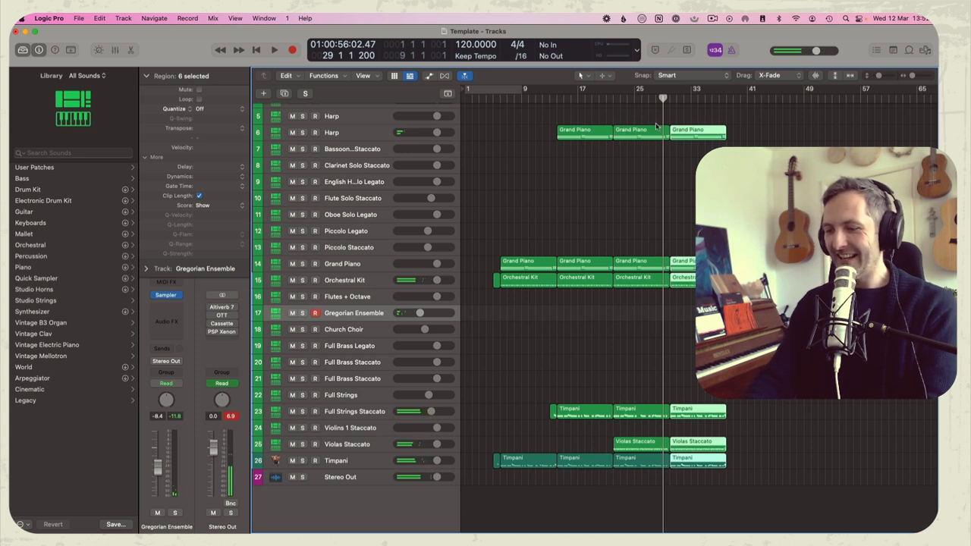
Record a slow six-note melody on the Gregorian Ensemble track from bar 30 to 38 and quantize it to 1/8 notes
key(space)
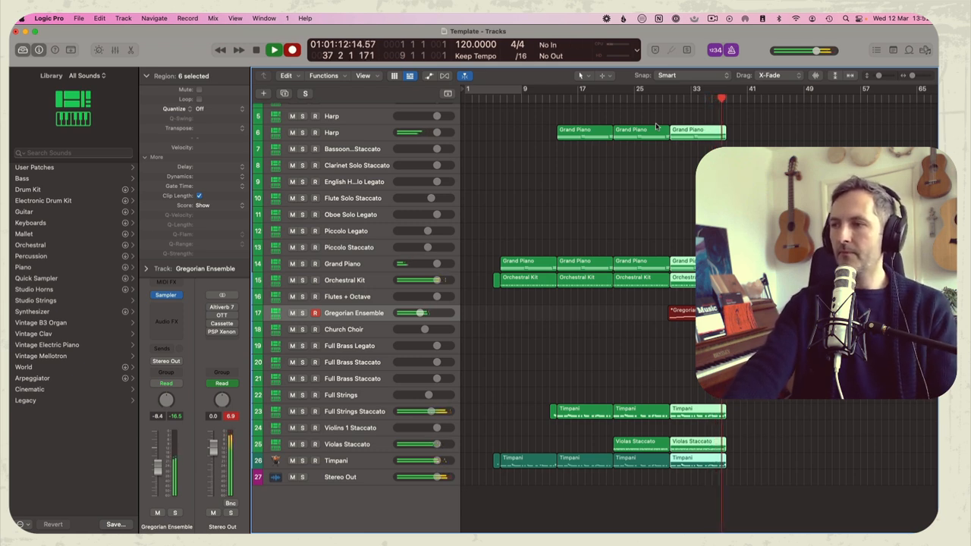
key(space)
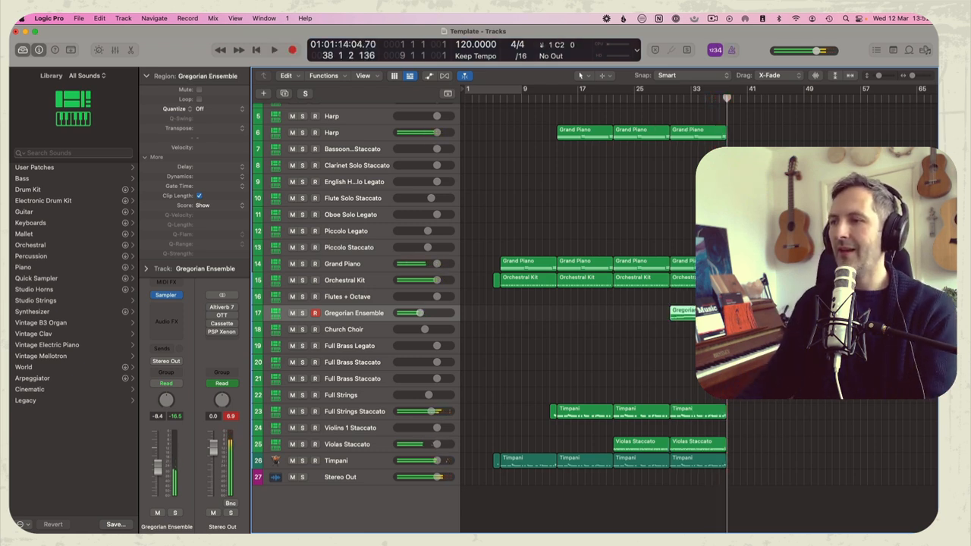
key(p)
key(super+a)
key(q)
click(567, 452)
key(super+a)
click(282, 379)
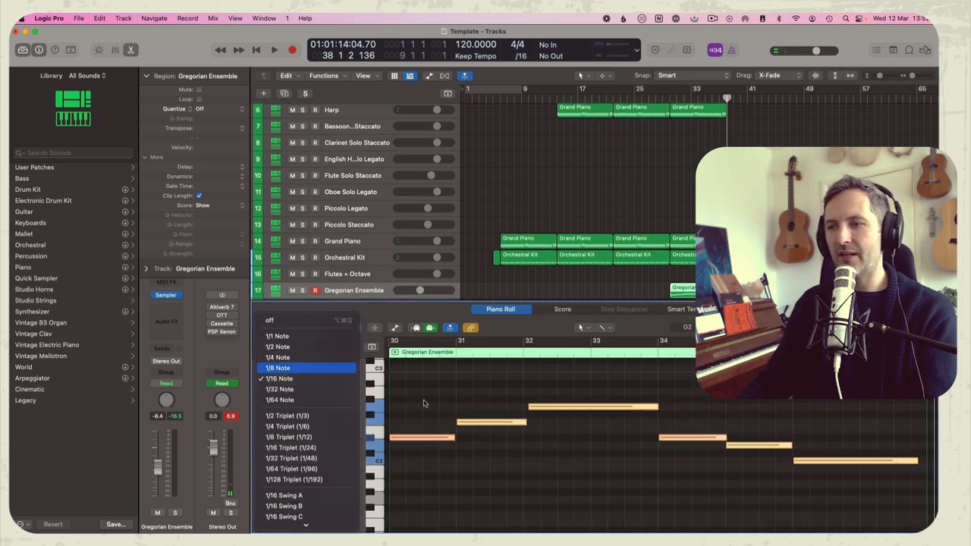
click(278, 368)
key(super+a)
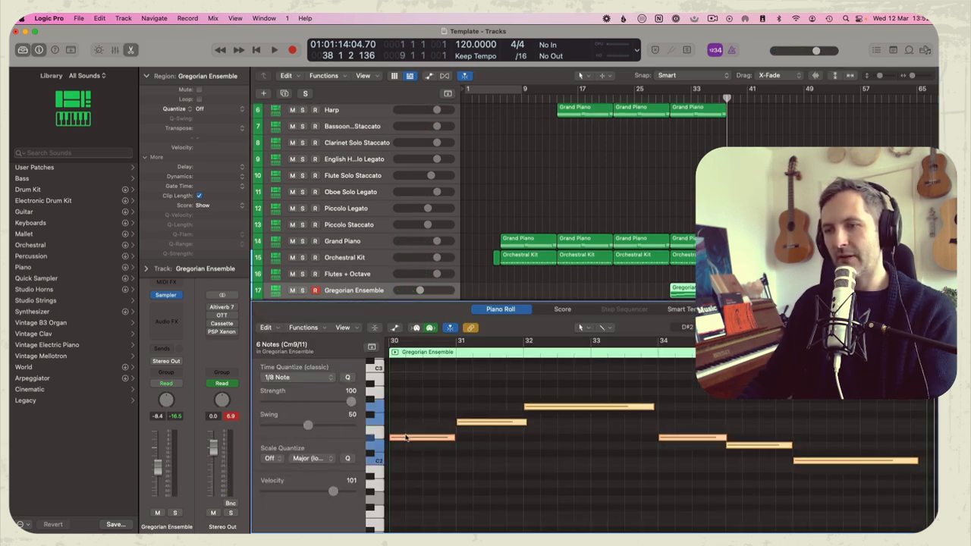
Duplicate the Gregorian Ensemble notes an octave lower, play from bar 30 and close the note editor
drag(406, 435, 407, 432)
key(alt+shift+Down)
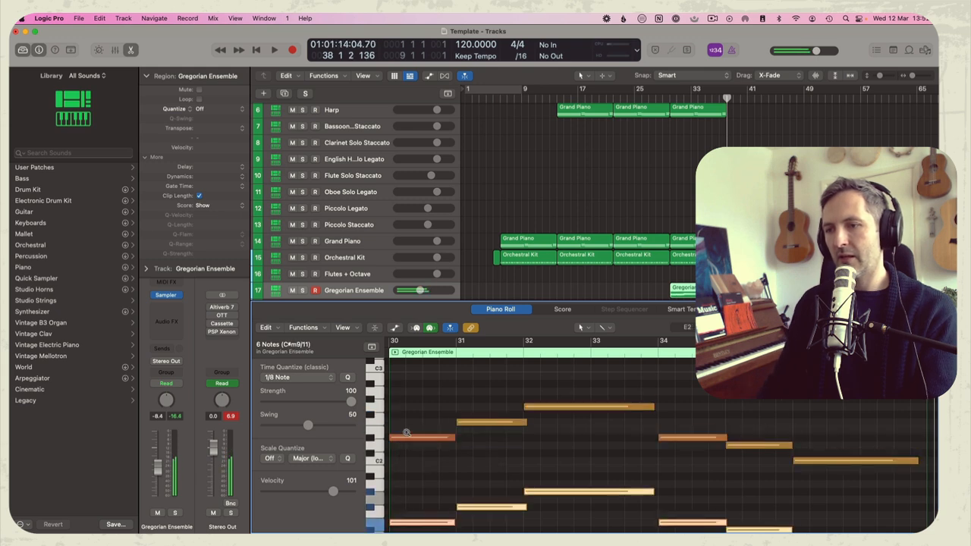
key(alt+Down)
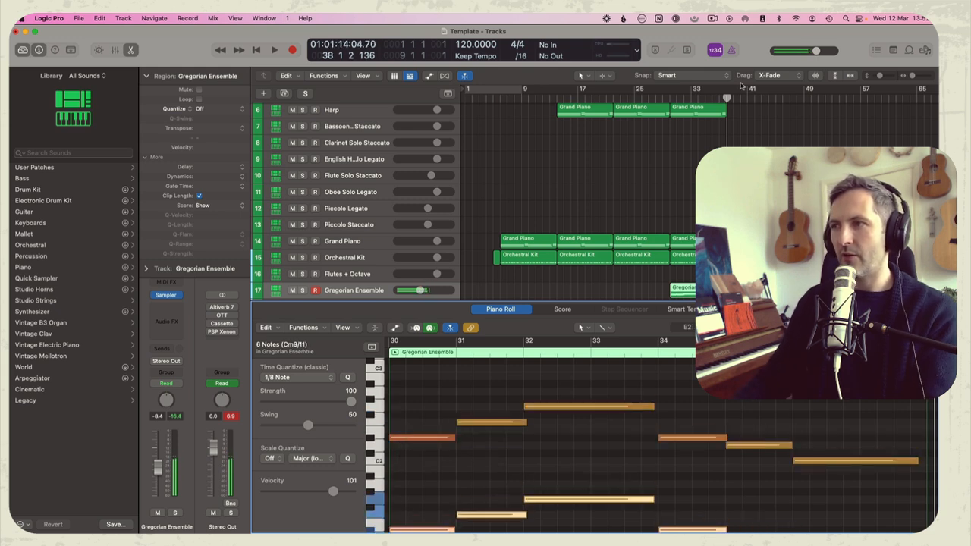
key(space)
key(e)
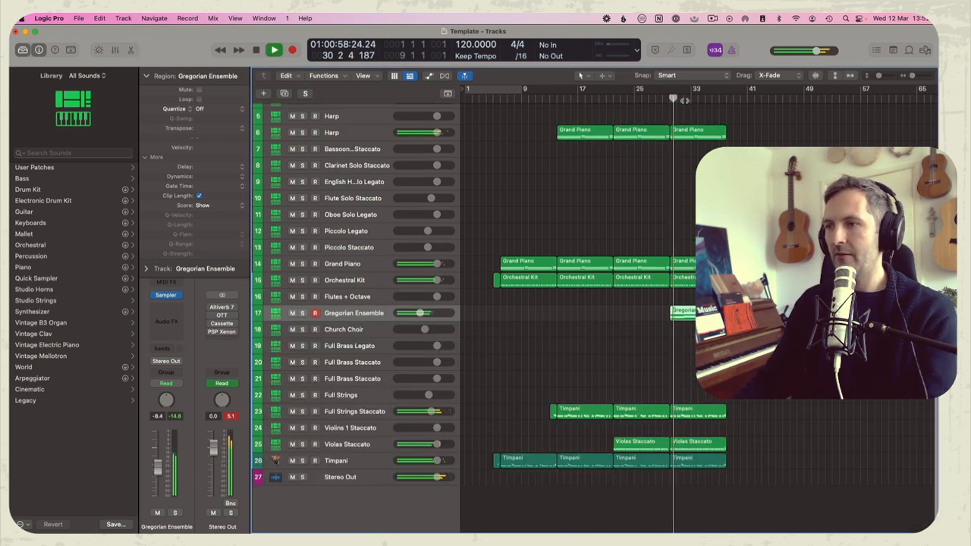
Repeat the block from bar 30, including the Gregorian Ensemble region, once more up to bar 46
click(613, 223)
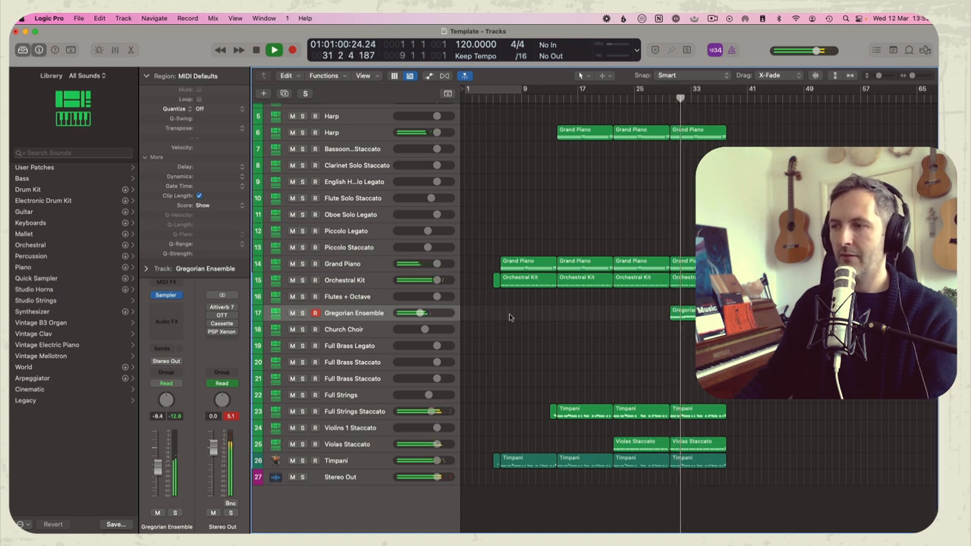
click(353, 312)
click(671, 222)
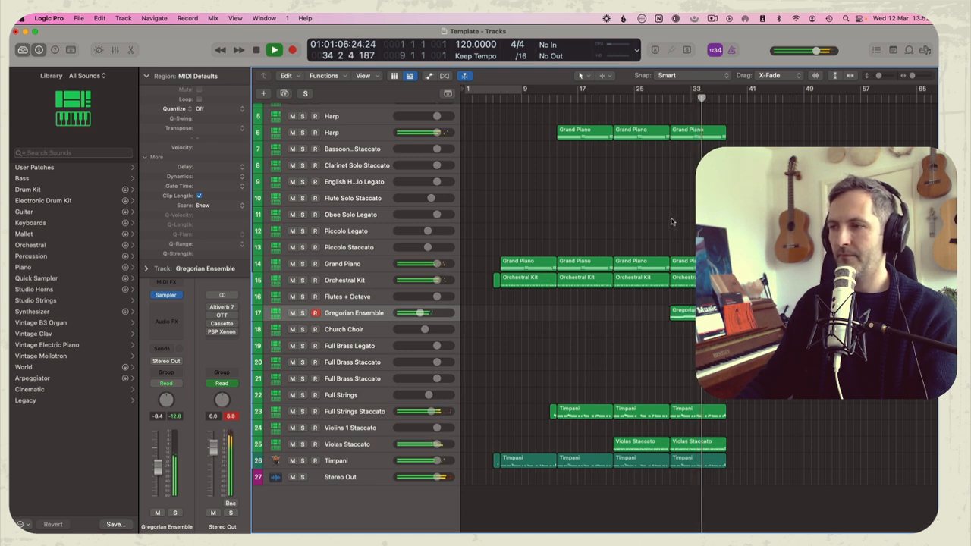
scroll(675, 472, right, 3)
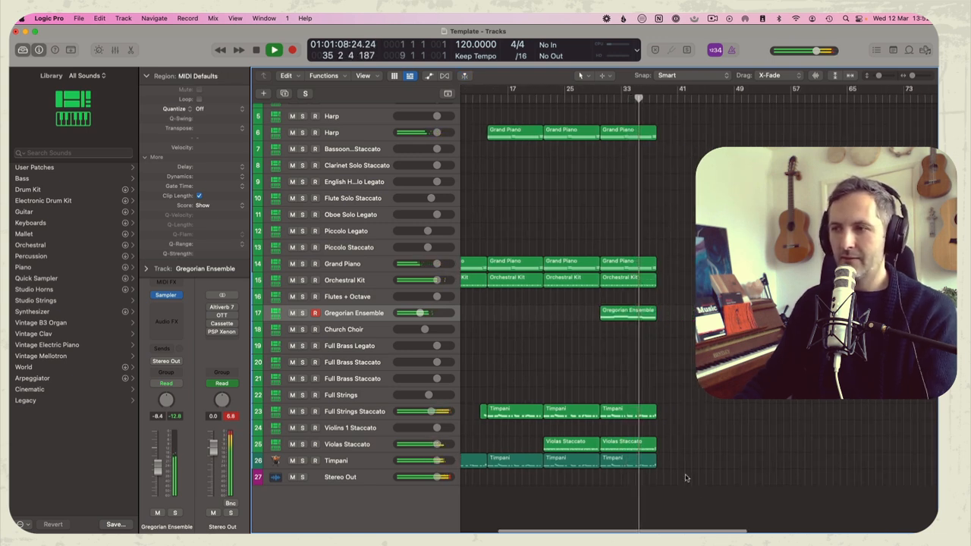
drag(685, 478, 646, 127)
key(super+r)
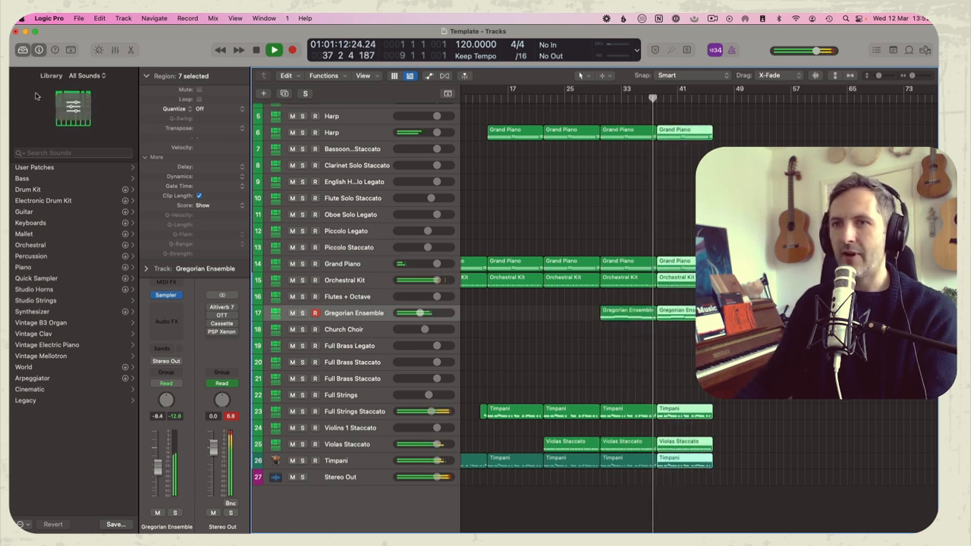
Transpose the seven copied regions starting at bar 38 by +2 semitones and play from just before bar 30
click(201, 129)
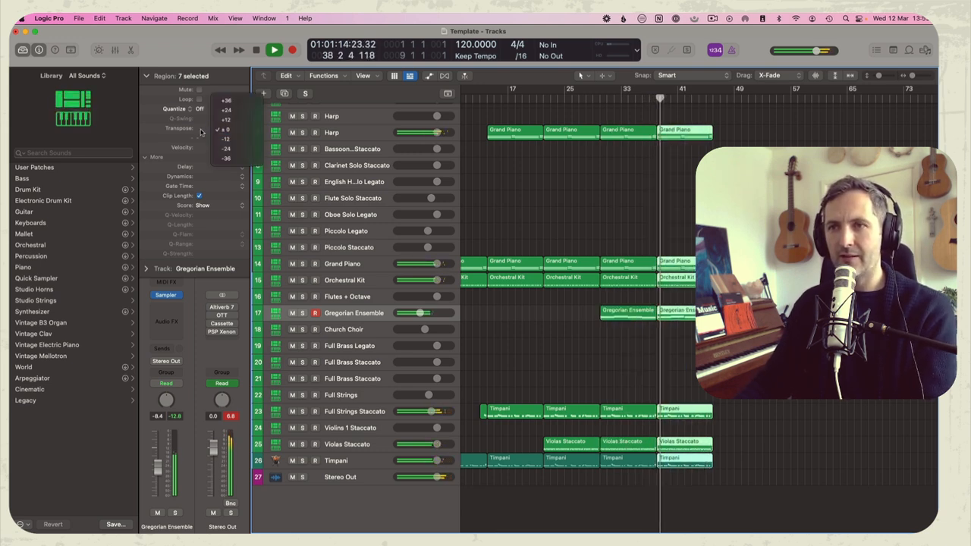
click(201, 132)
double_click(209, 128)
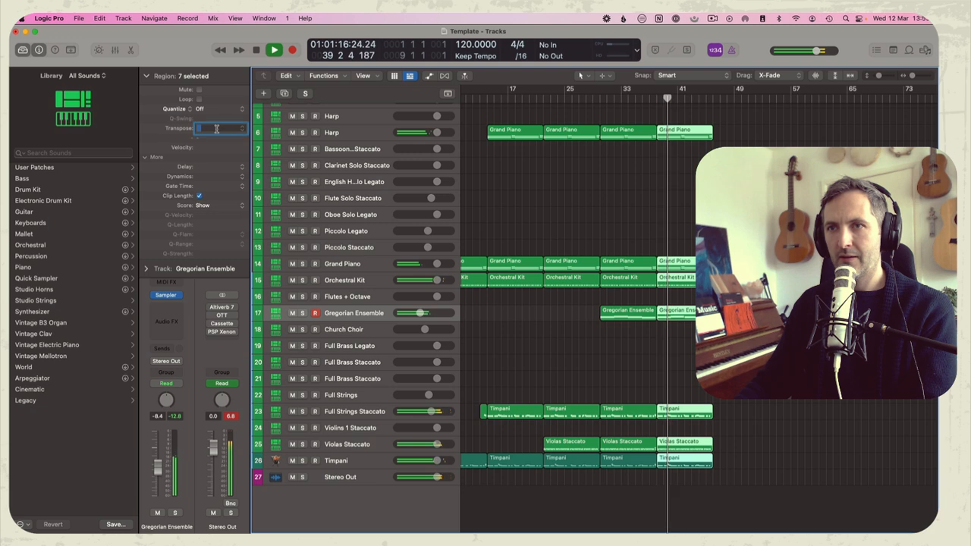
text(2)
key(Return)
key(space)
click(598, 98)
key(space)
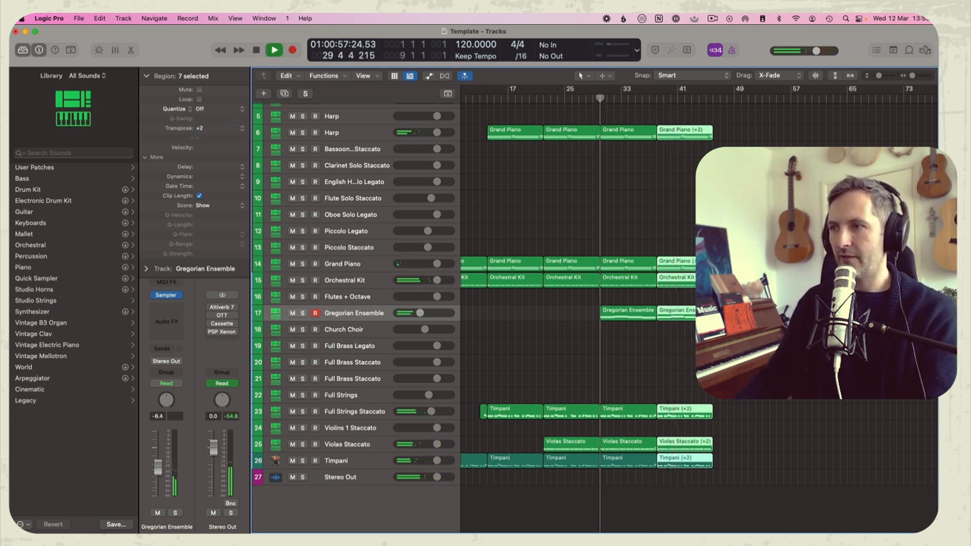
Set the transposition of the Full Strings Staccato region at bar 38 to 0
click(681, 393)
click(687, 410)
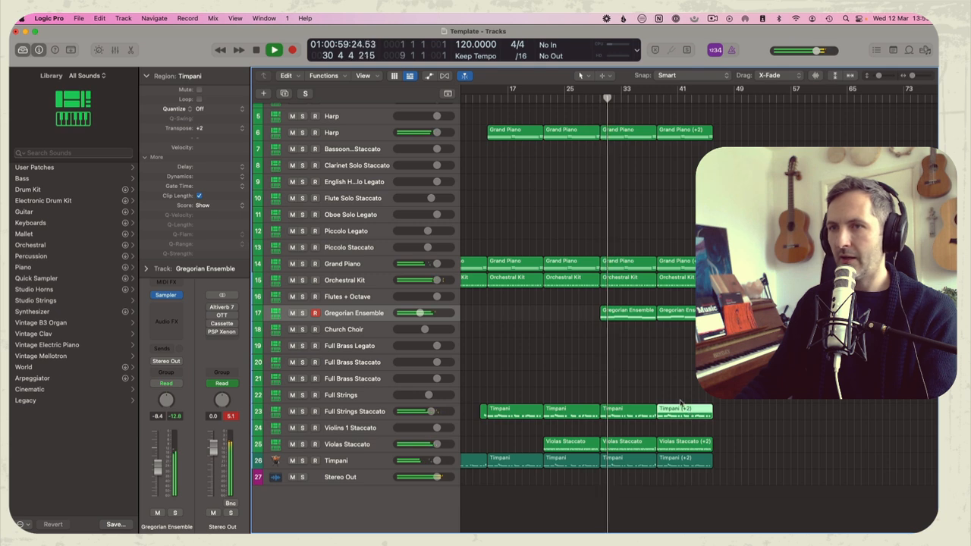
double_click(222, 130)
text(0)
key(Return)
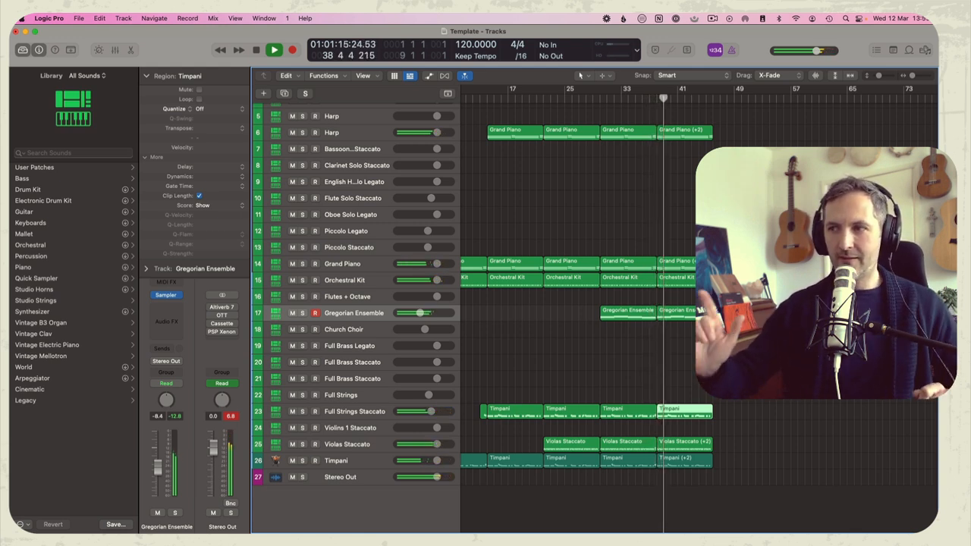
Reset the transposition of the Orchestral Kit region at bar 38 to 0
click(681, 278)
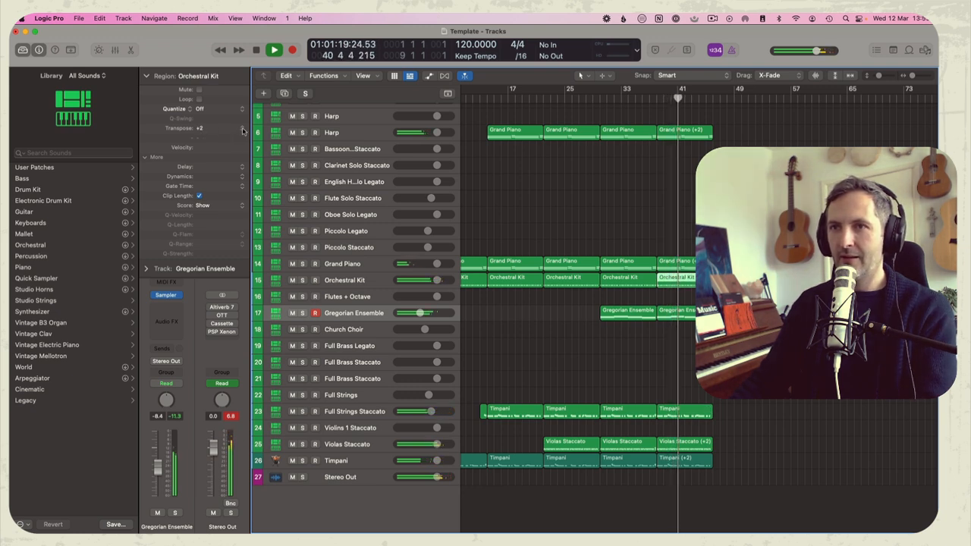
click(201, 129)
click(212, 139)
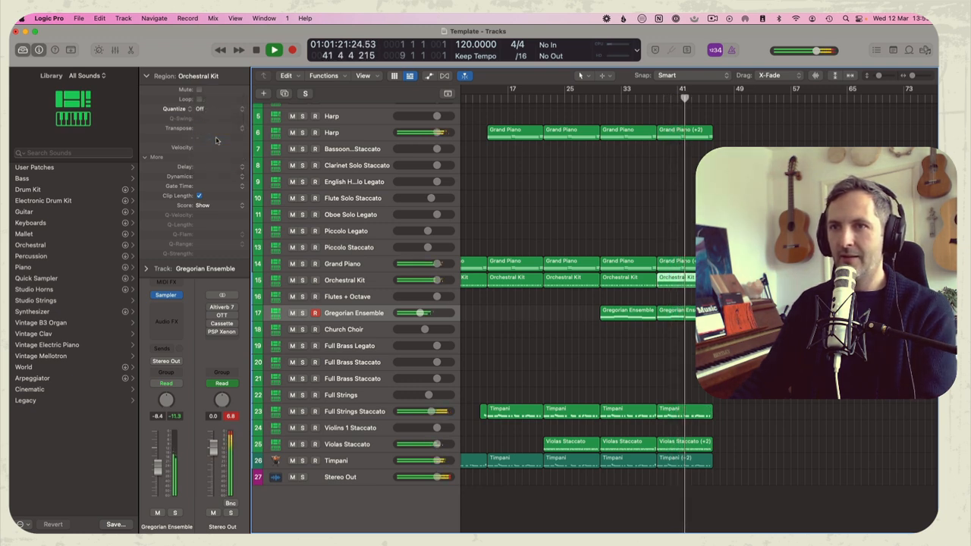
click(607, 218)
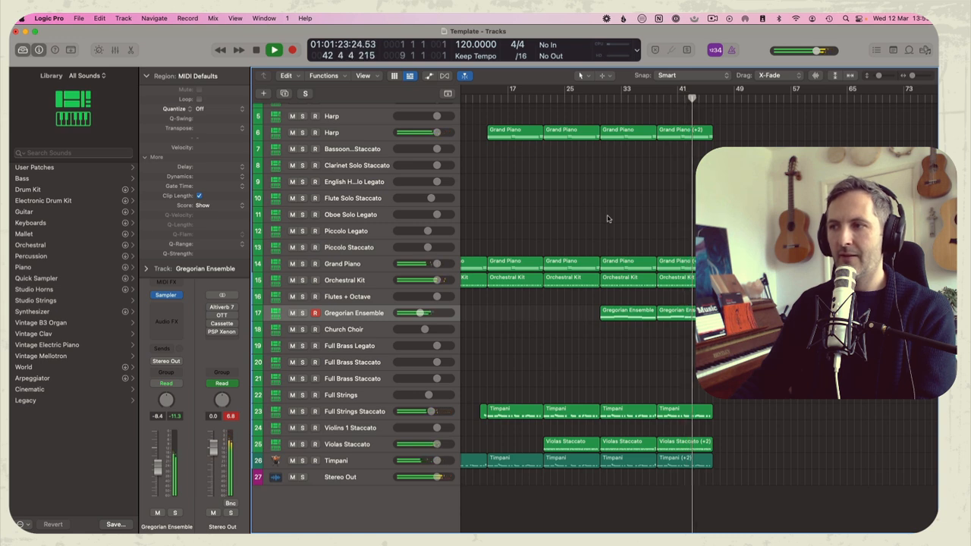
Copy the untransposed block from bar 30 on the used tracks to bars 46 to 54
drag(618, 140, 736, 448)
click(804, 434)
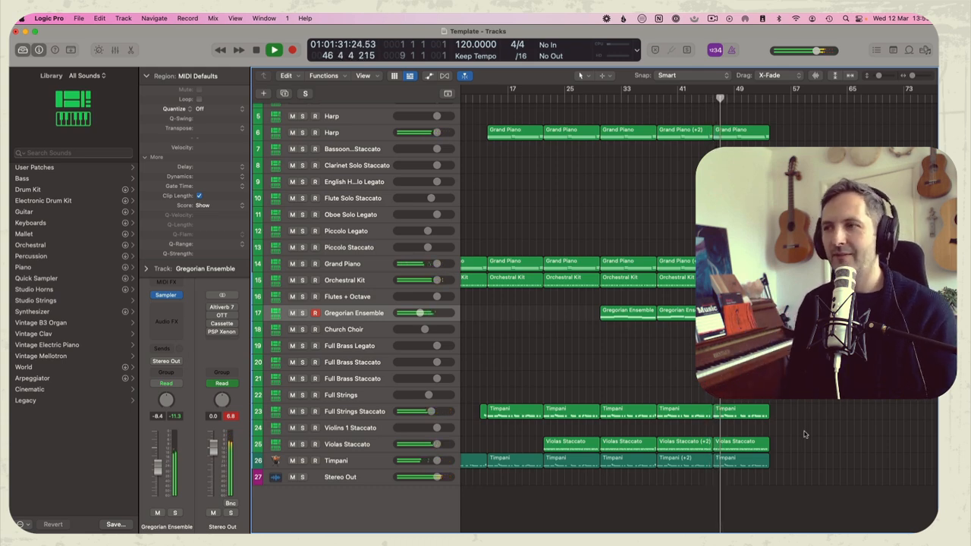
scroll(671, 192, up, 3)
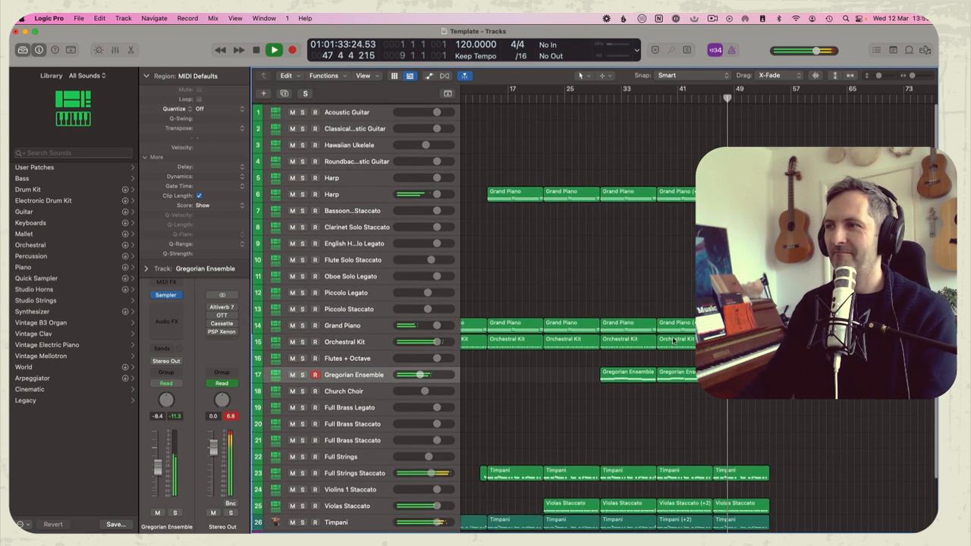
scroll(671, 191, down, 2)
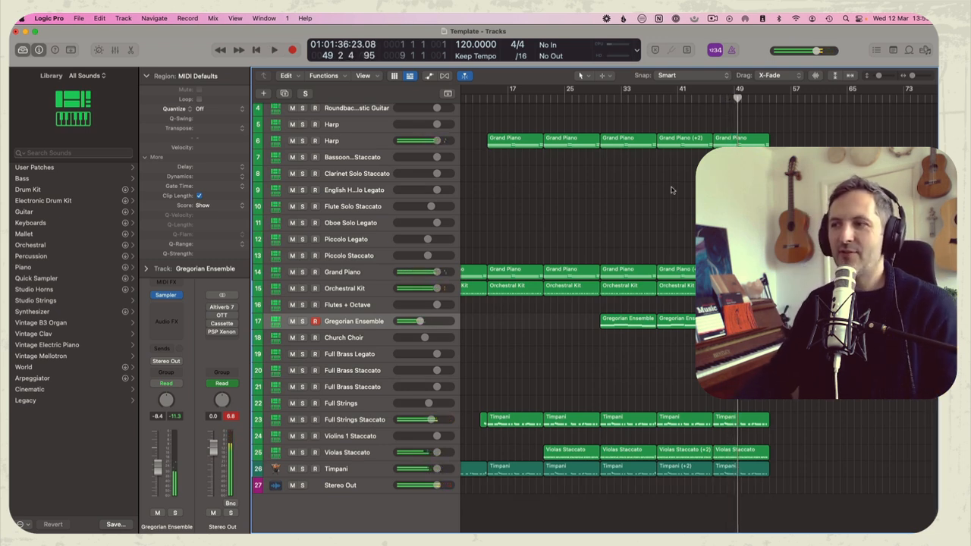
Set the transposition of the pitched regions at bar 38, including Violas Staccato, Timpani and Gregorian Ensemble, to +3 and play them
key(space)
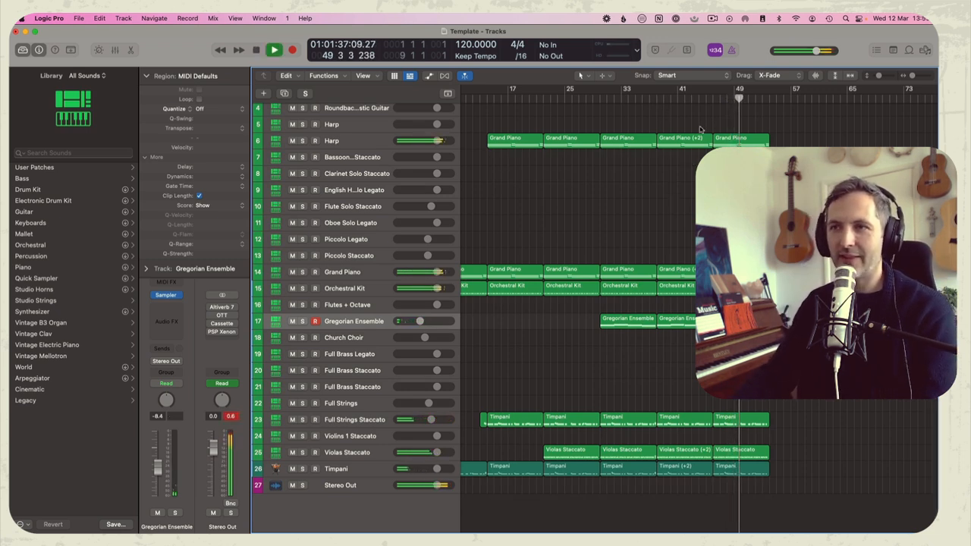
scroll(655, 102, left, 3)
scroll(655, 102, up, 2)
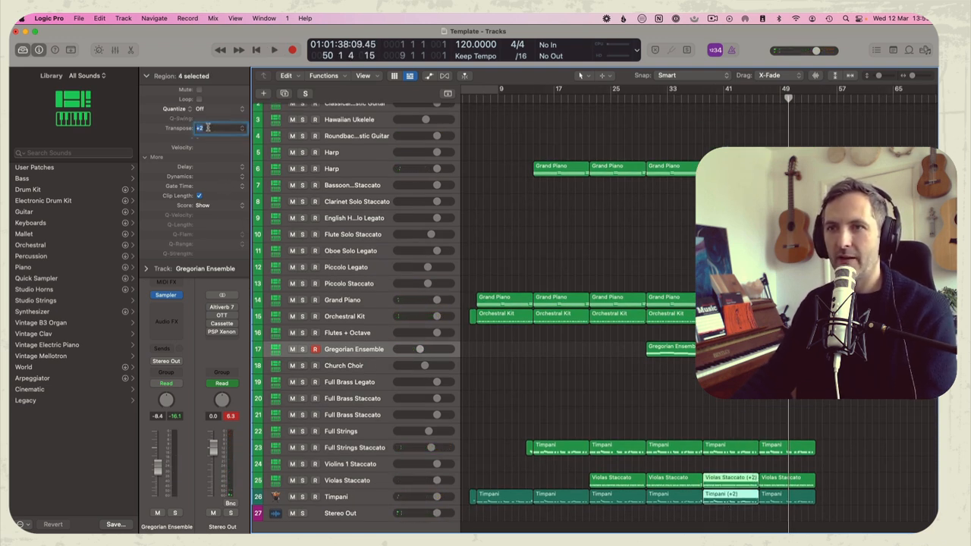
double_click(686, 97)
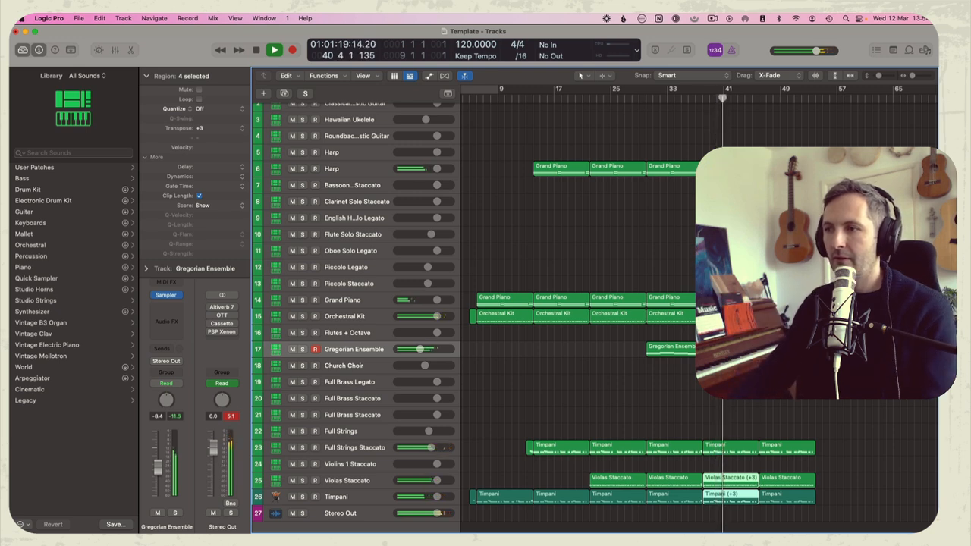
click(625, 293)
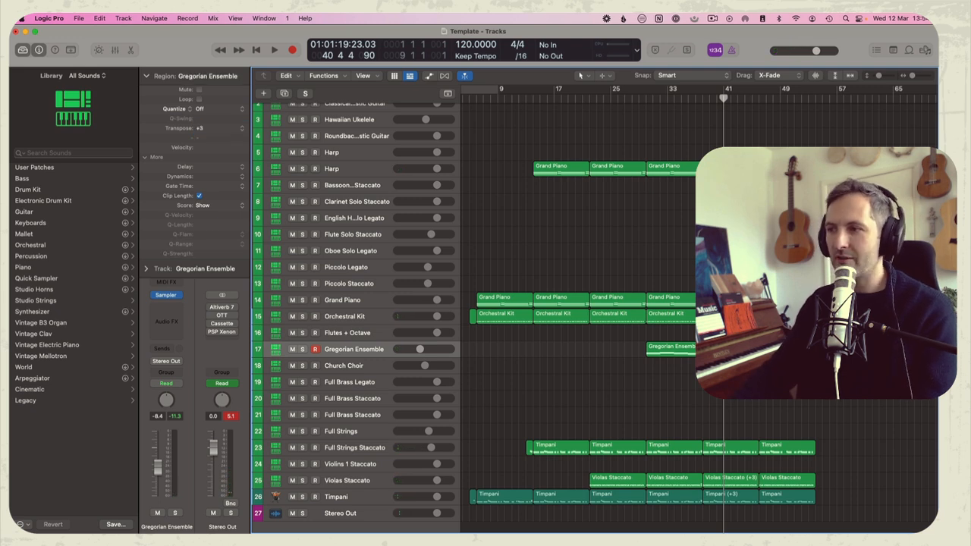
key(space)
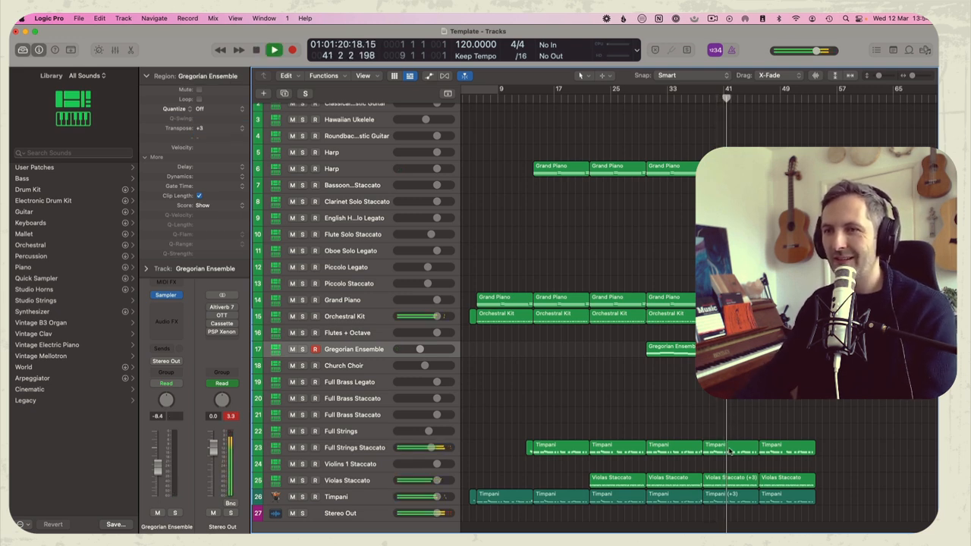
Set the transposition of the Full Strings Staccato region at bar 38 to +3 and play the passage leading into it
click(730, 448)
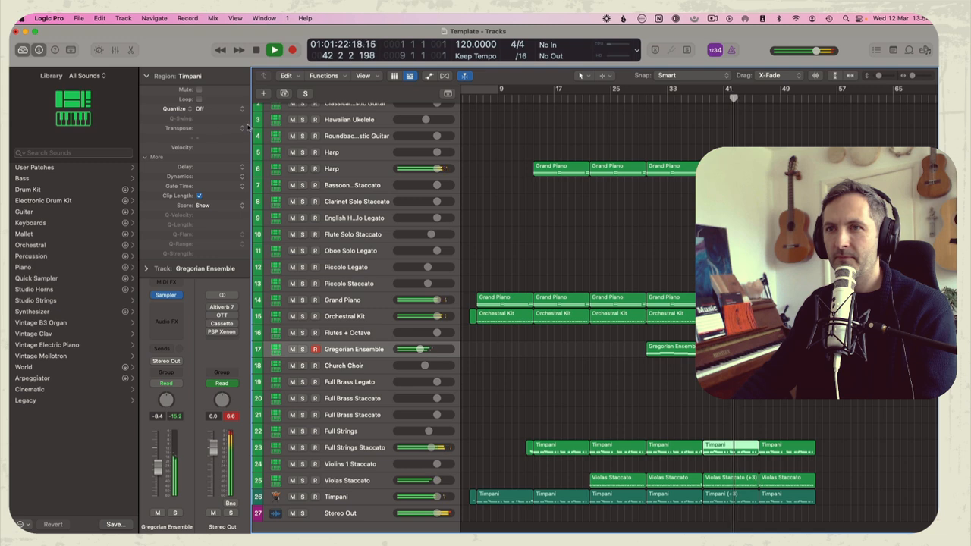
text(3)
key(Return)
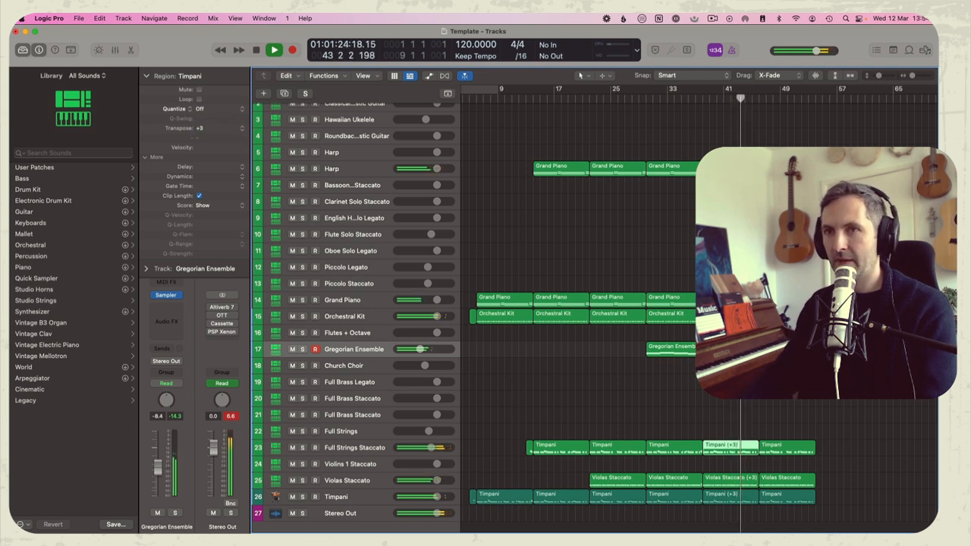
key(space)
click(696, 94)
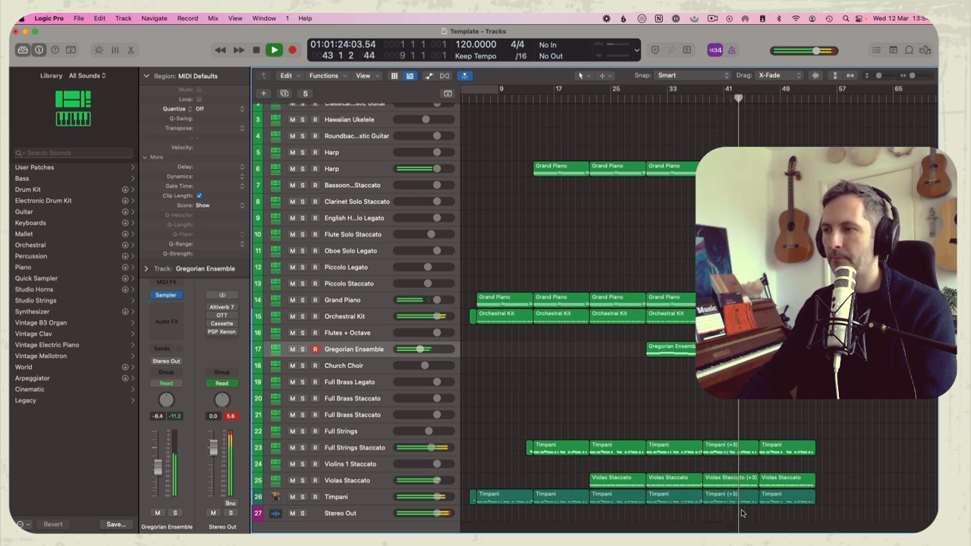
Open the Harp and Grand Piano regions at bar 30 together in the Piano Roll, select their closing notes in bar 37 and play the transition
click(686, 166)
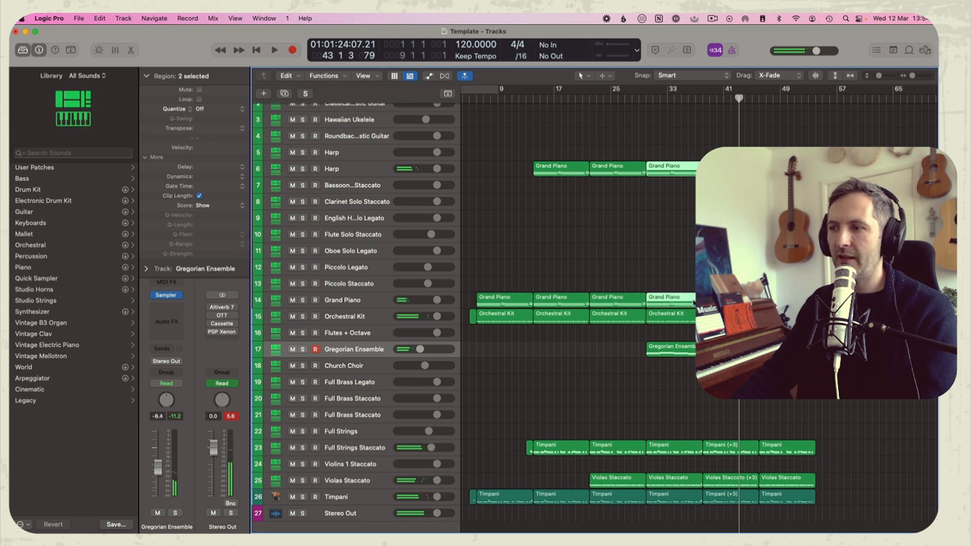
key(e)
key(space)
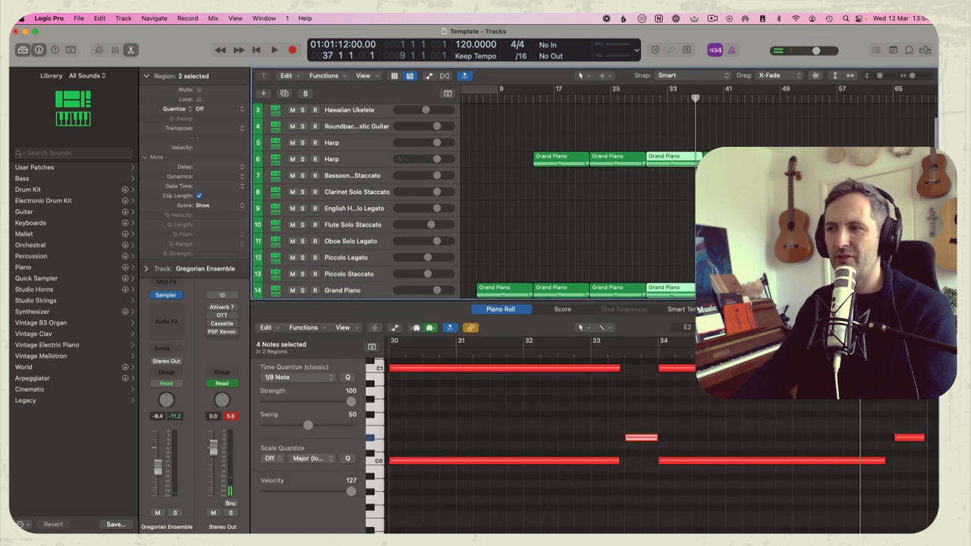
key(space)
drag(589, 364, 585, 479)
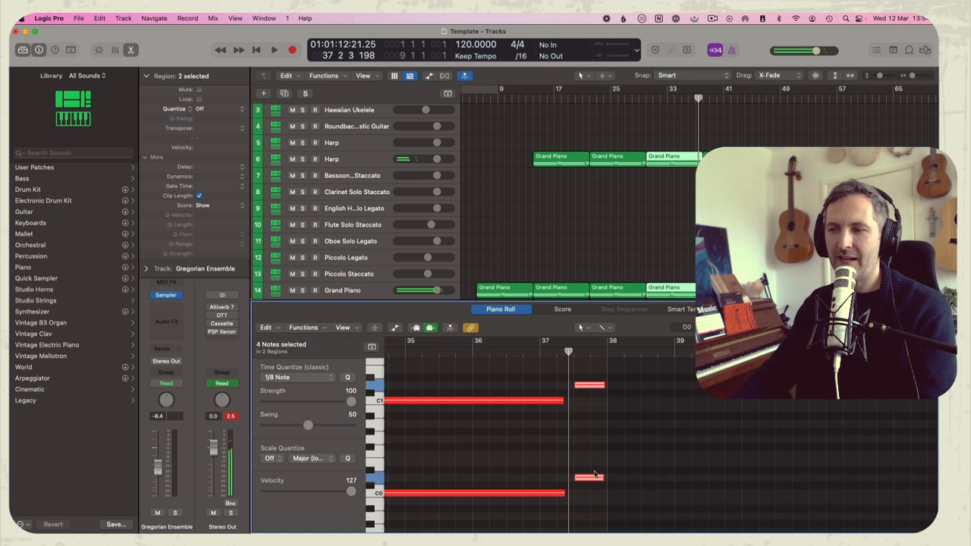
key(space)
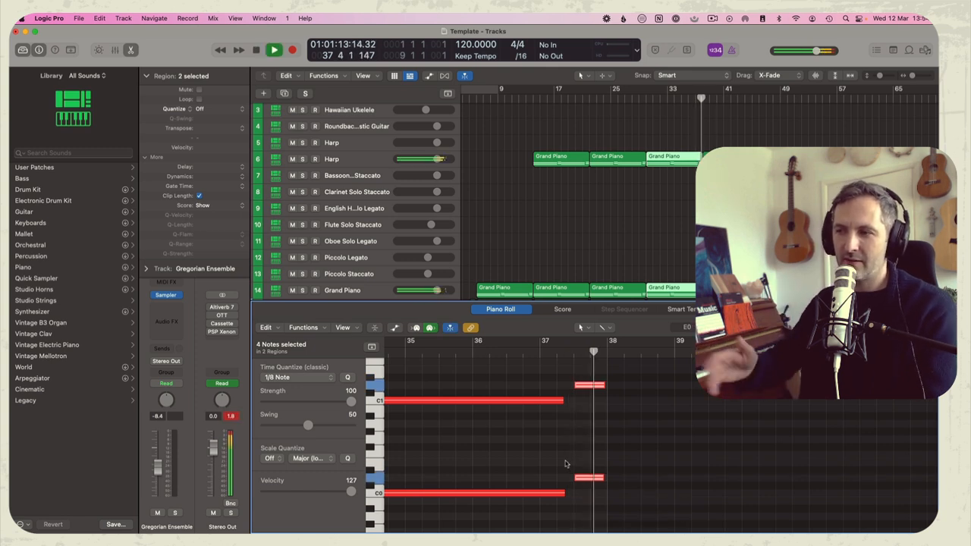
key(p)
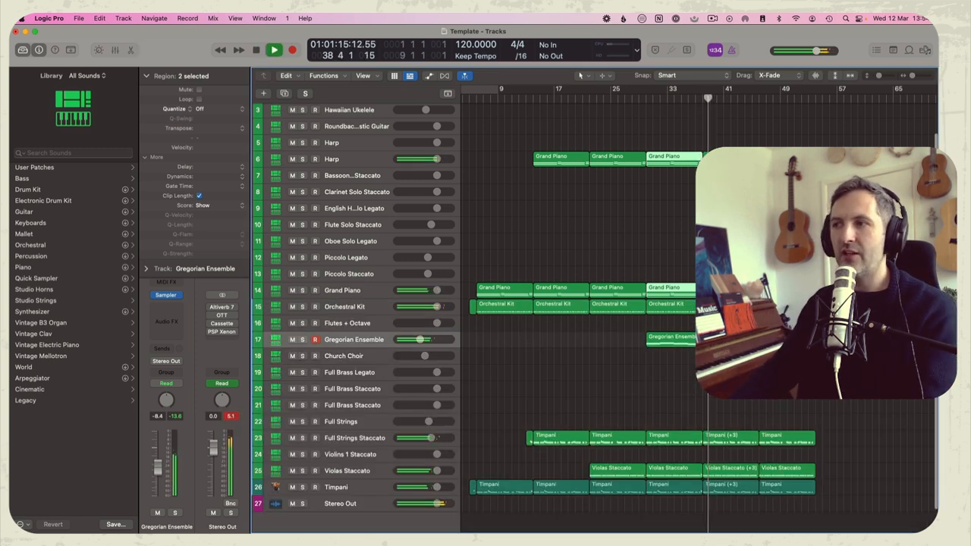
click(649, 263)
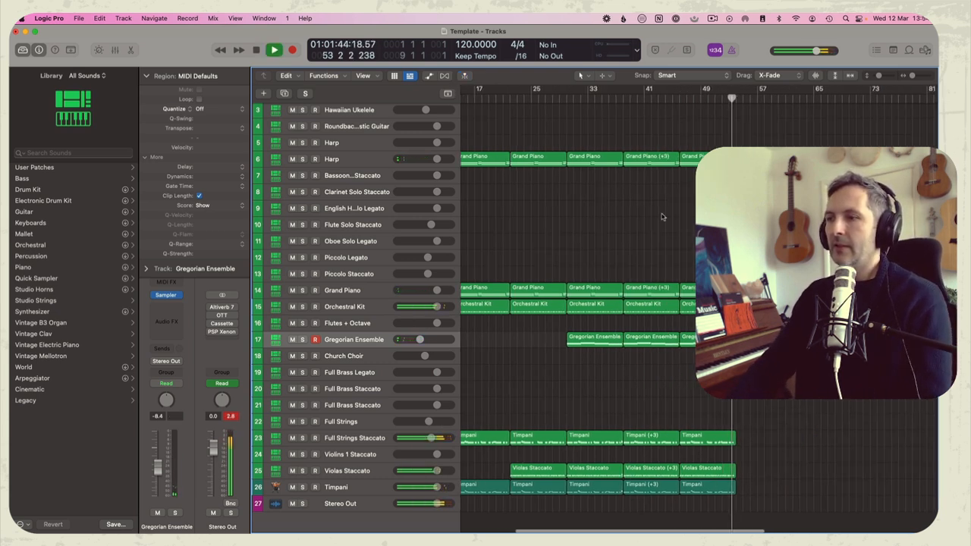
Try recording a part on the Flutes + Octave track from bar 46, and try playing along with the block again
click(357, 326)
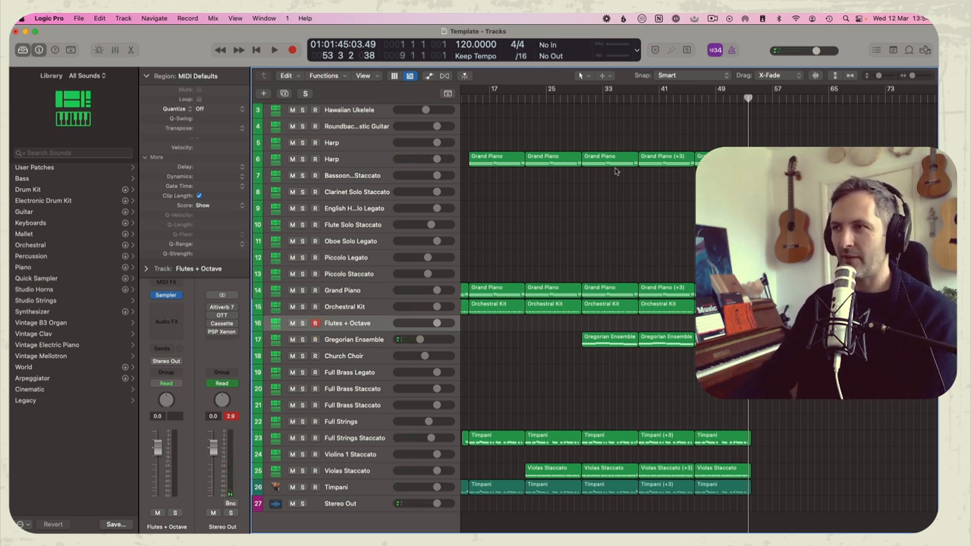
click(693, 100)
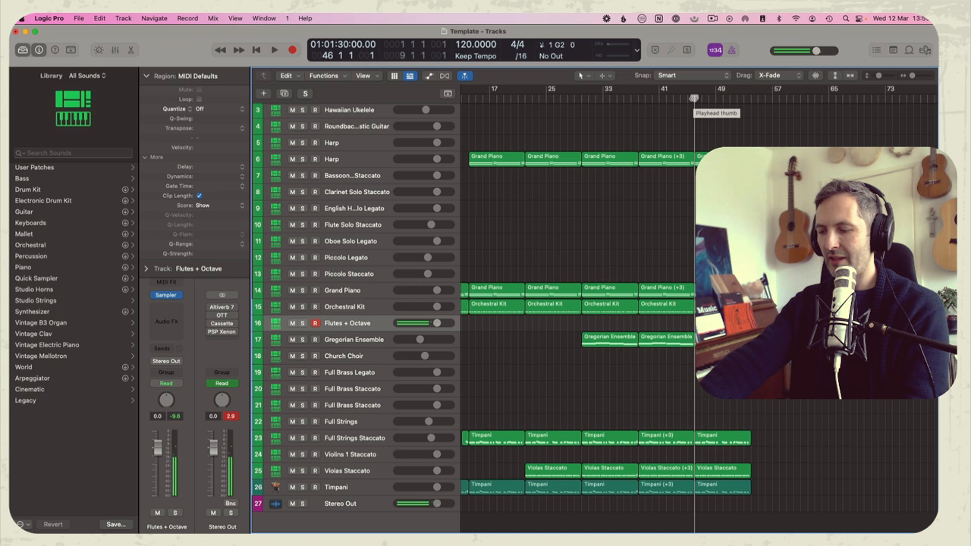
key(space)
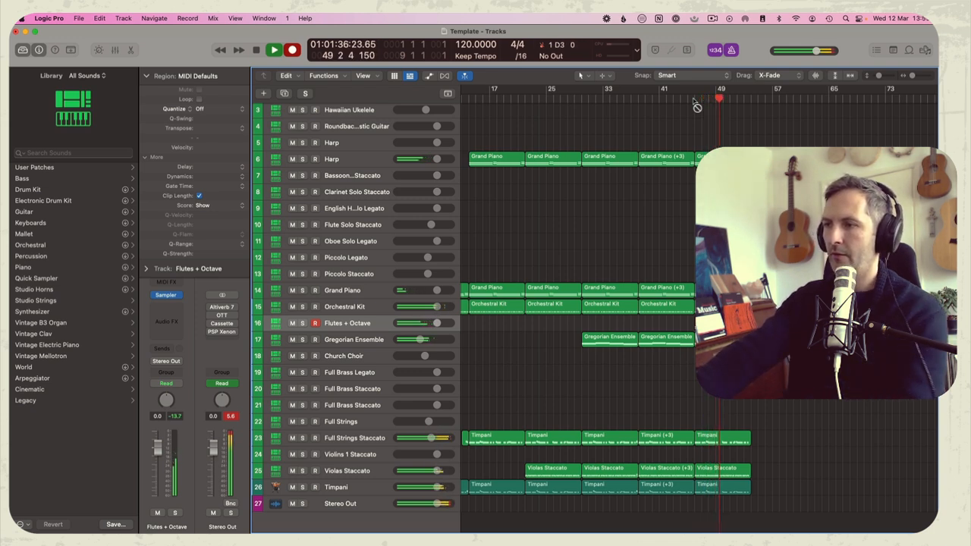
key(space)
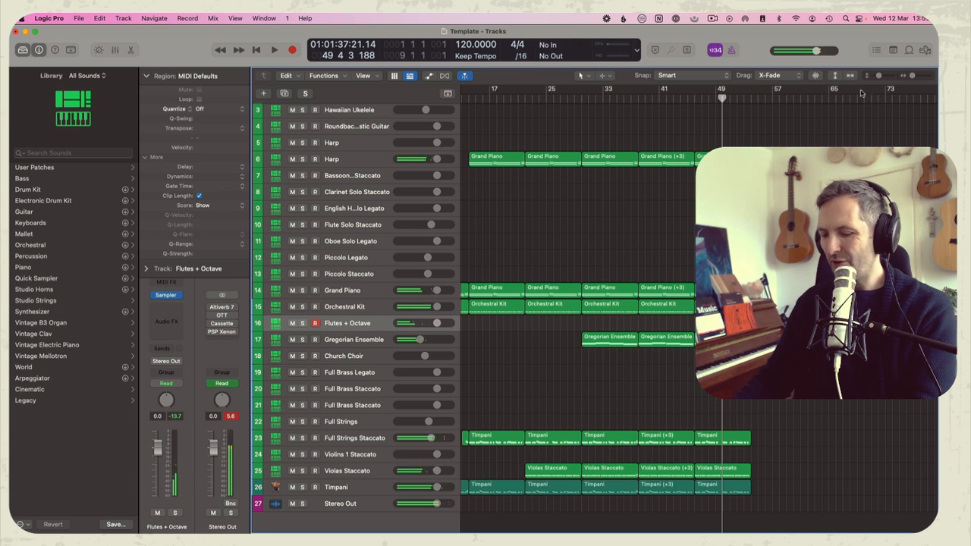
click(693, 100)
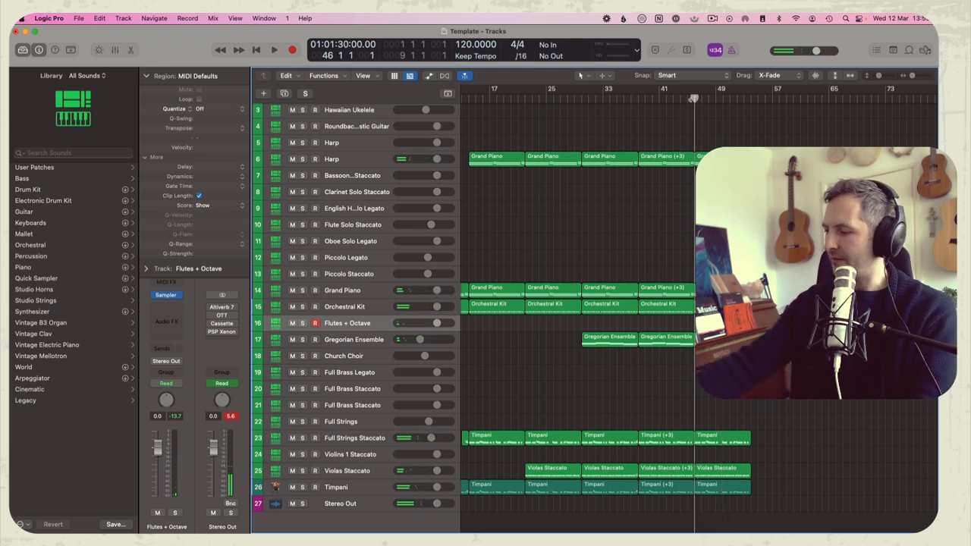
key(space)
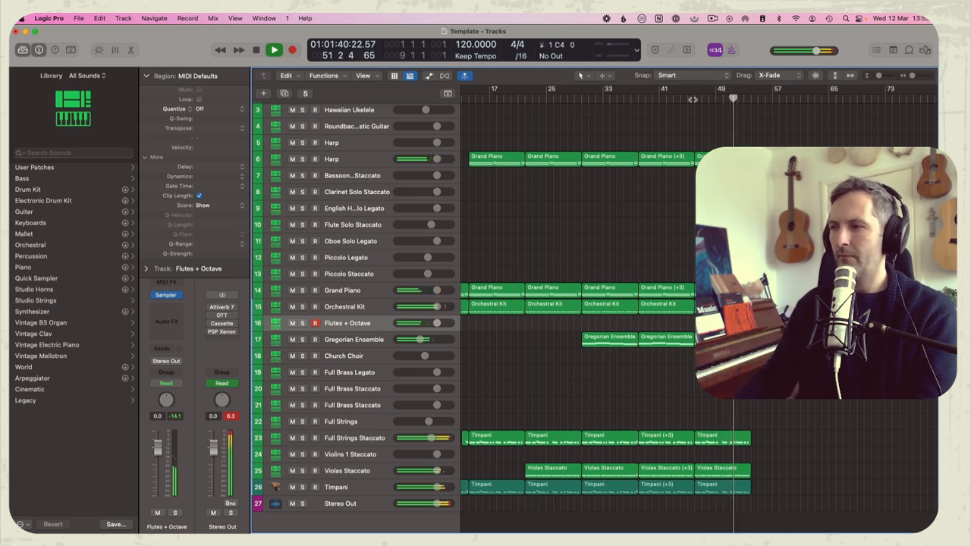
key(space)
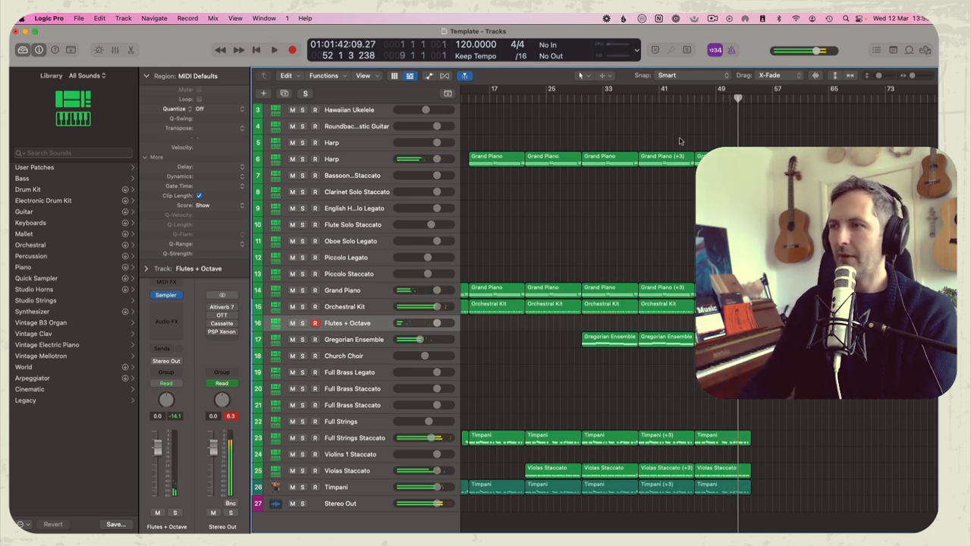
Repeat the Harp and Grand Piano regions at bar 46 once, placing the copies at bar 54
key(space)
scroll(721, 140, up, 2)
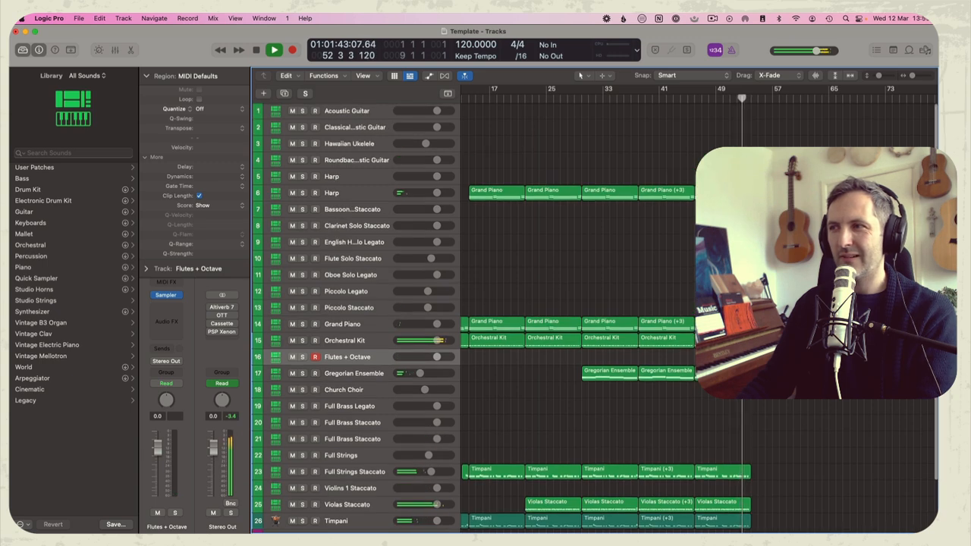
scroll(695, 166, right, 3)
scroll(695, 165, down, 3)
scroll(683, 169, left, 2)
key(space)
click(705, 136)
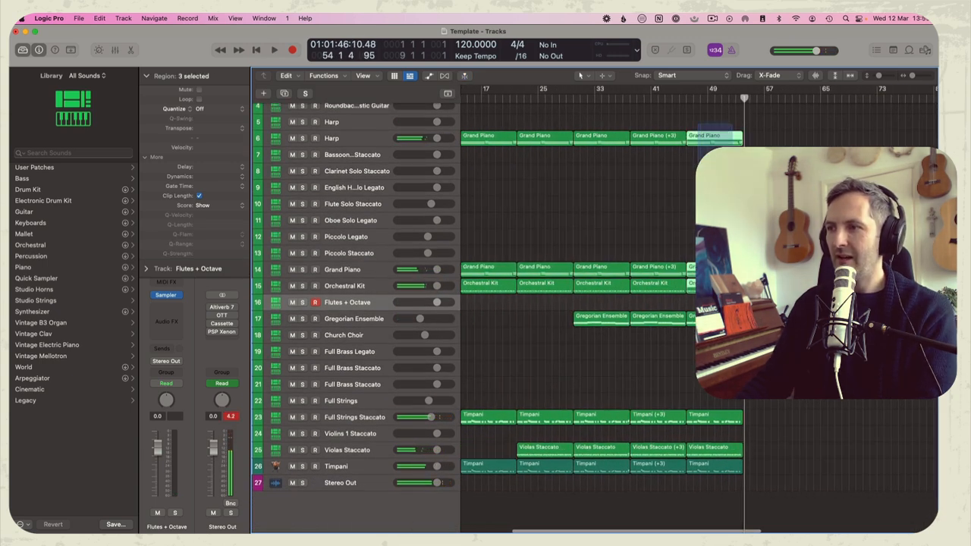
key(super+r)
click(713, 356)
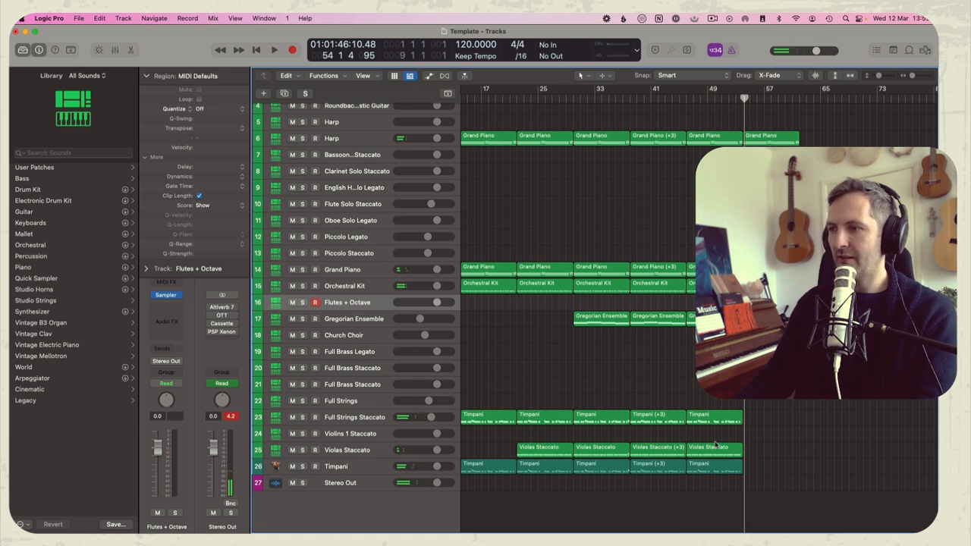
Copy the Full Strings Staccato region at bar 46 onto the Full Brass Staccato track and lower the brass track's volume during playback
key(Return)
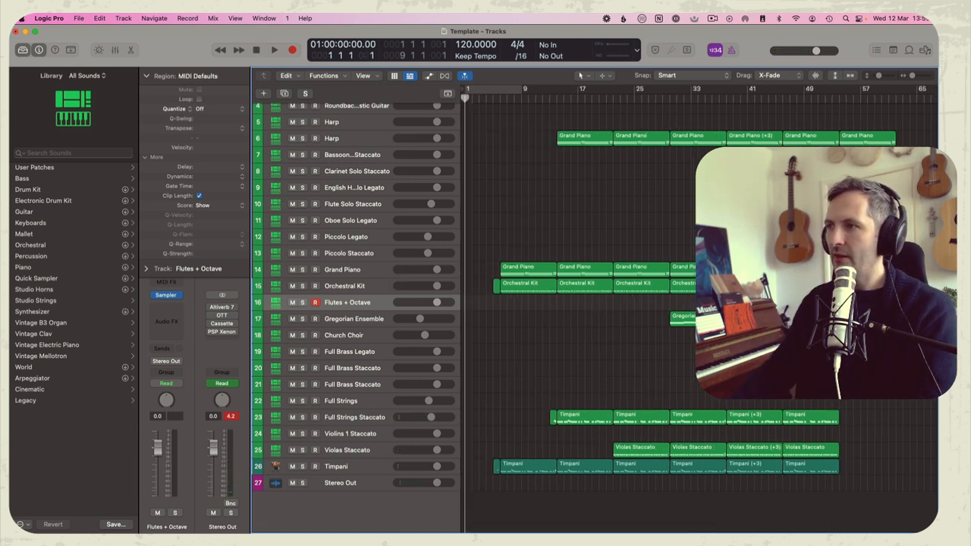
double_click(808, 103)
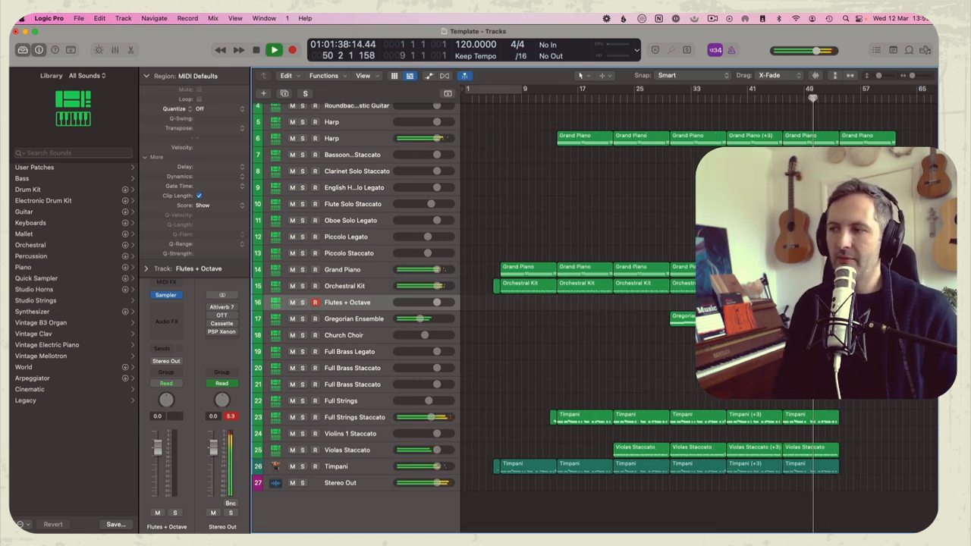
double_click(765, 99)
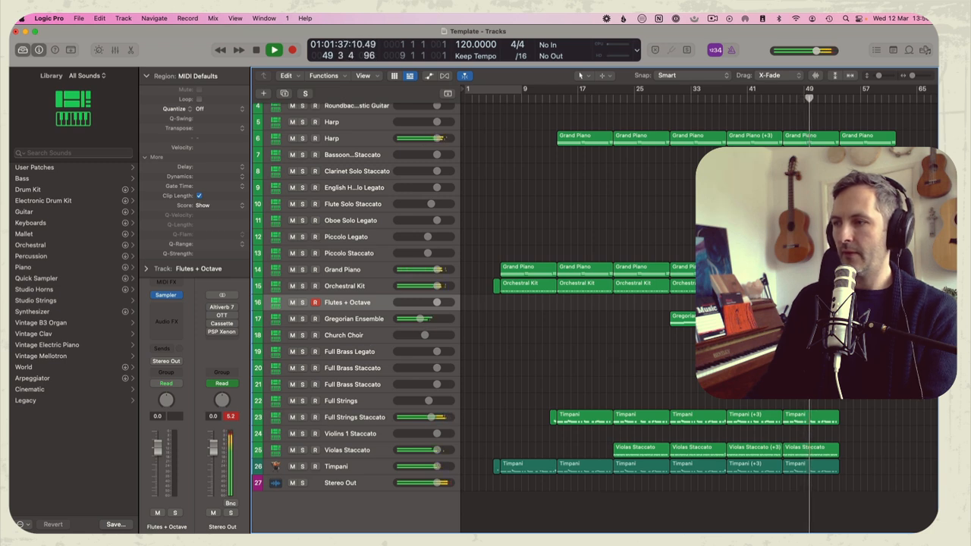
drag(805, 422, 805, 351)
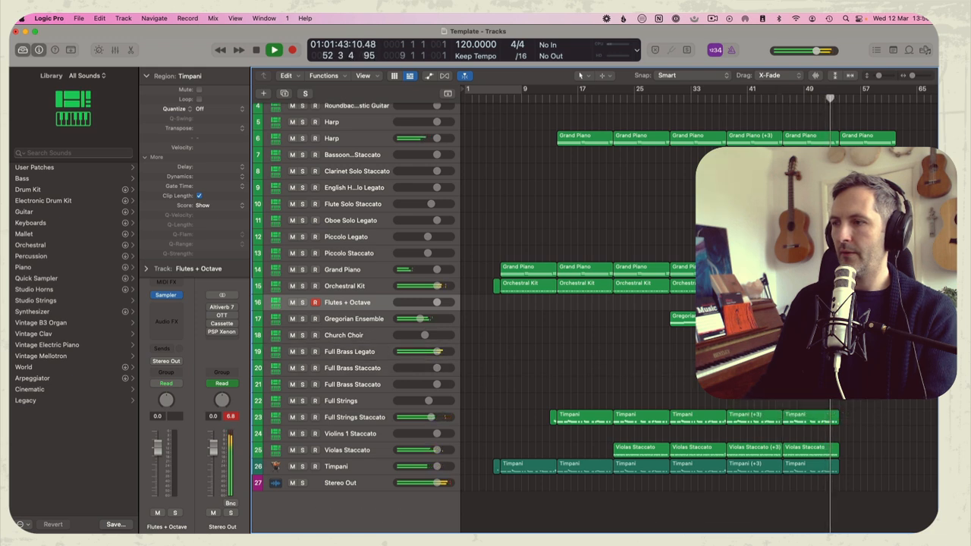
drag(430, 377, 422, 377)
click(781, 99)
key(space)
drag(428, 369, 418, 367)
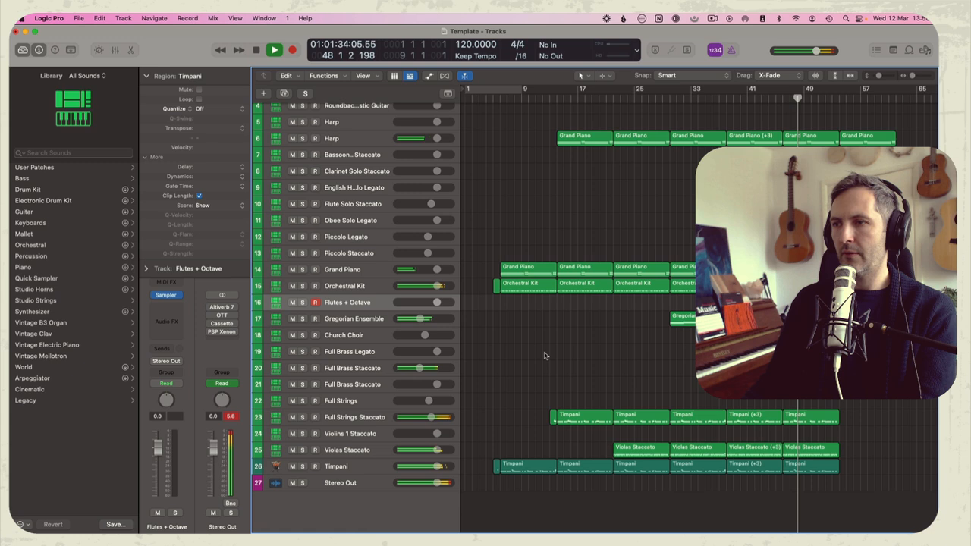
Copy the Full Strings Staccato region at bar 38 onto the Full Brass Staccato track and play it from about bar 37
drag(750, 417, 751, 368)
click(722, 94)
click(750, 341)
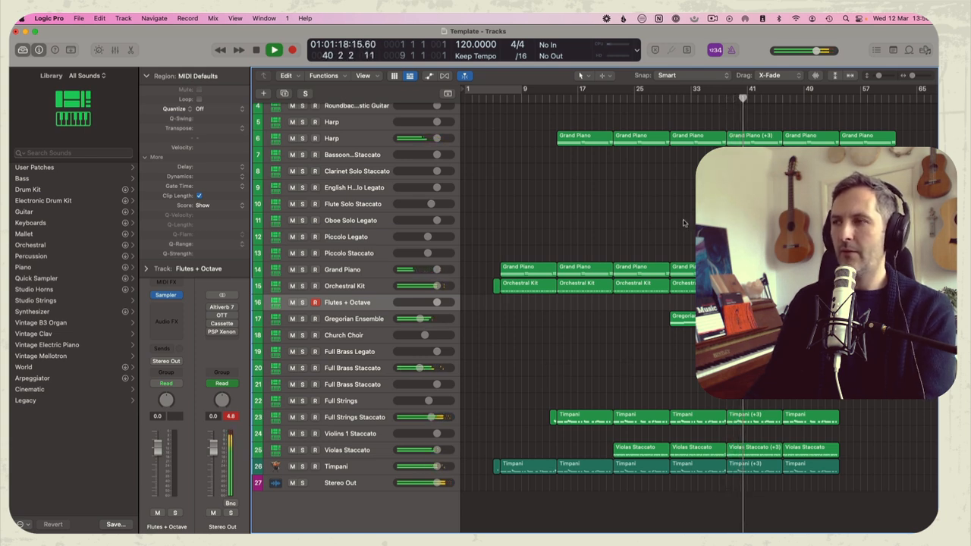
key(space)
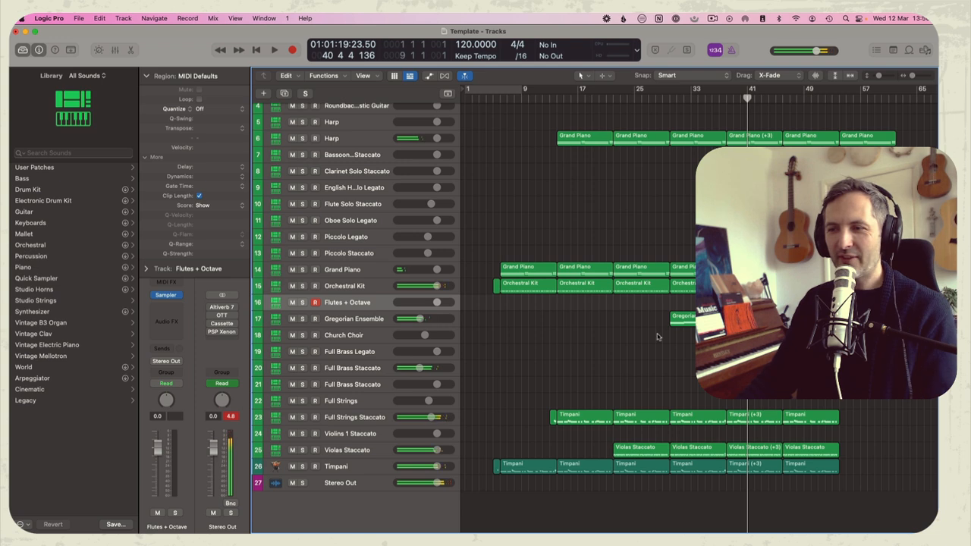
key(space)
Play the arrangement from about bar 45 and from about bar 52 to review the ending with Harp and Grand Piano alone
key(space)
click(776, 96)
key(space)
scroll(532, 297, right, 5)
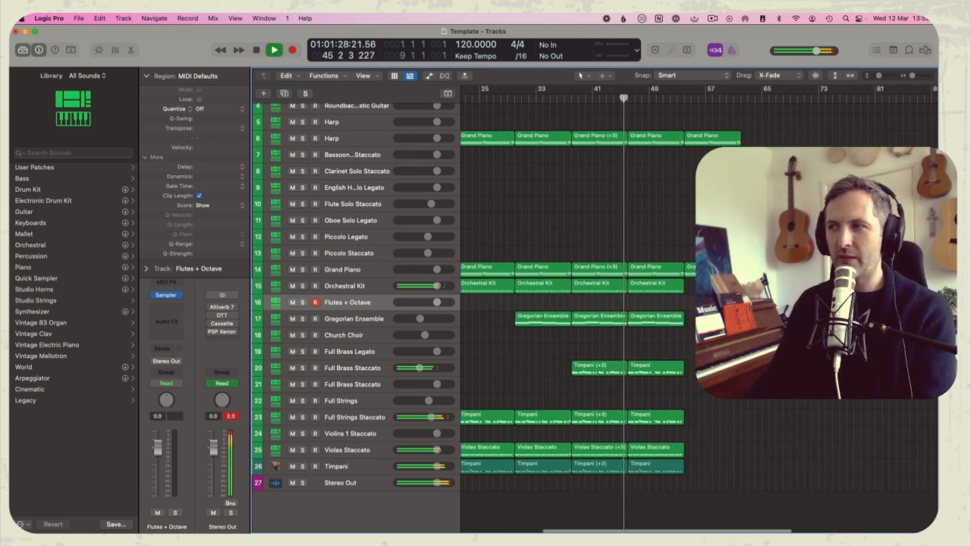
key(space)
click(677, 97)
key(space)
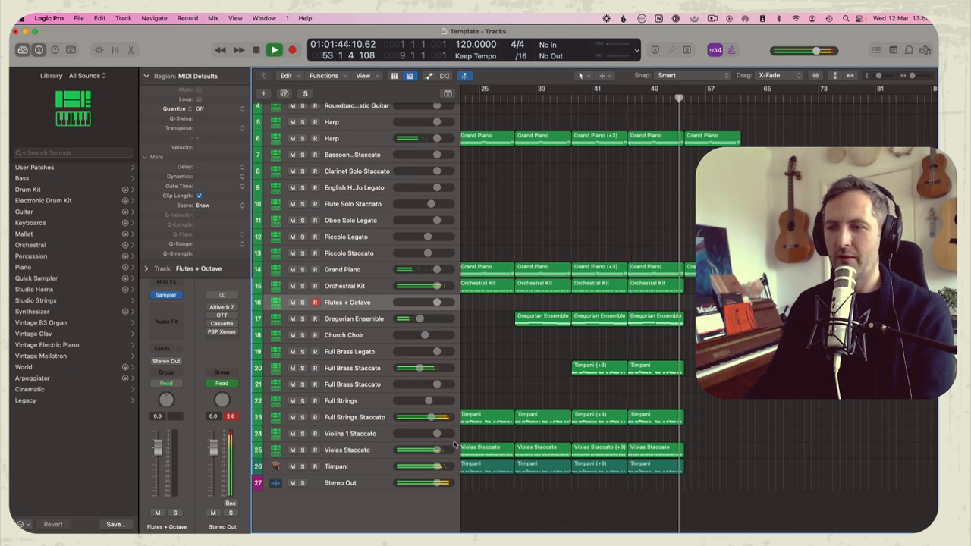
click(363, 434)
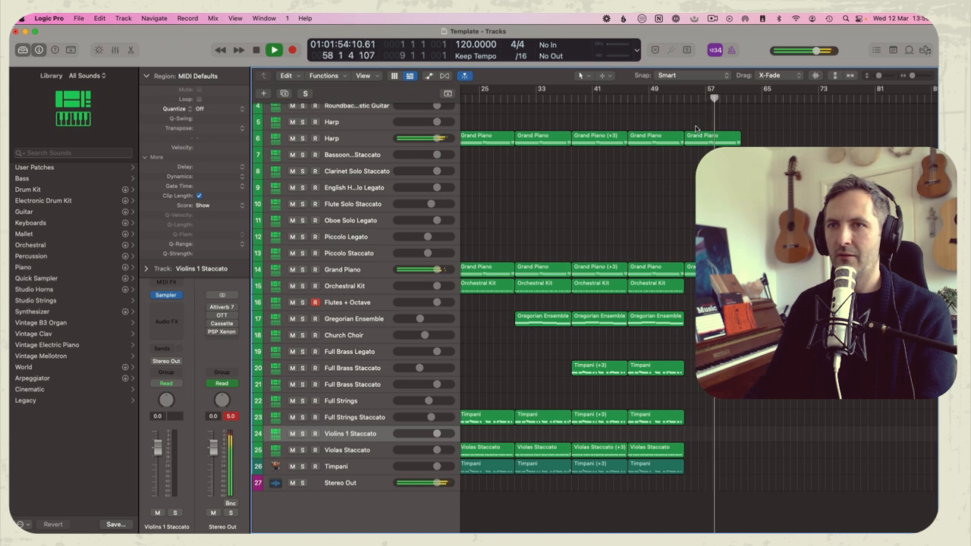
scroll(698, 139, left, 5)
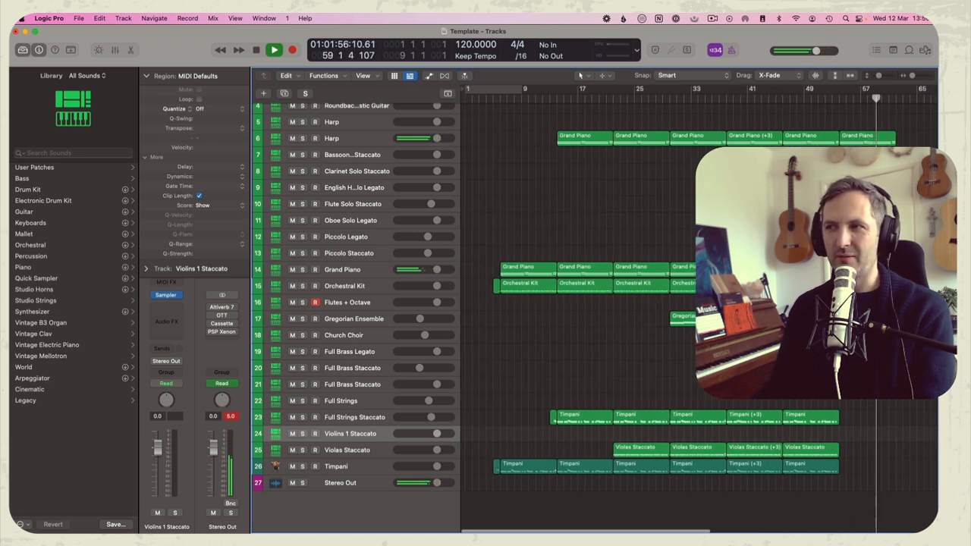
Cut the closing regions at bar 57, including the Harp's, using the Split option for crossing notes, and remove the remainder
key(space)
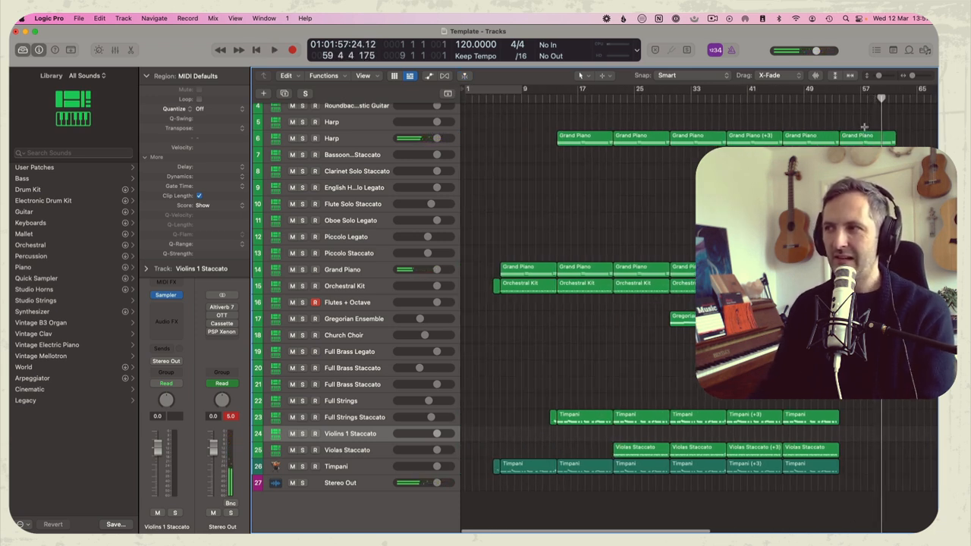
key(super+t)
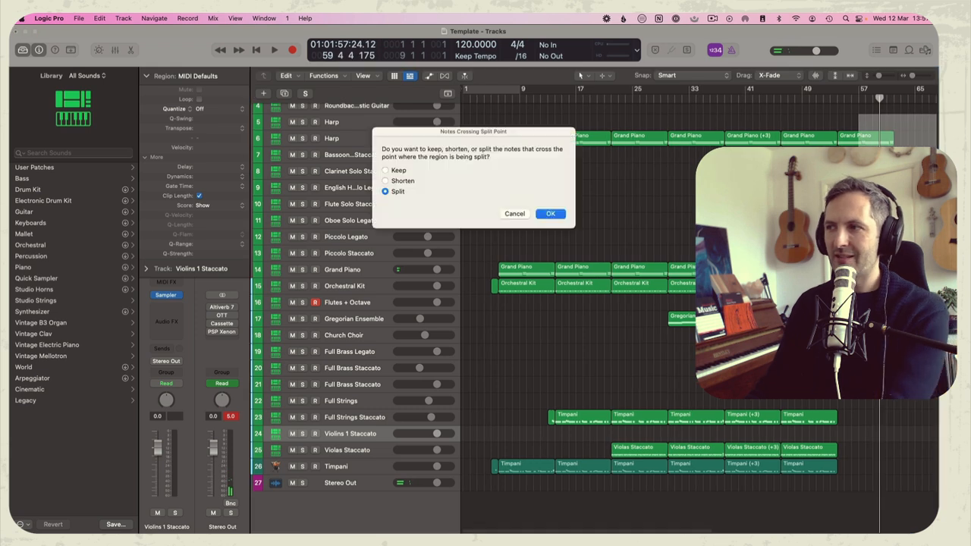
key(Return)
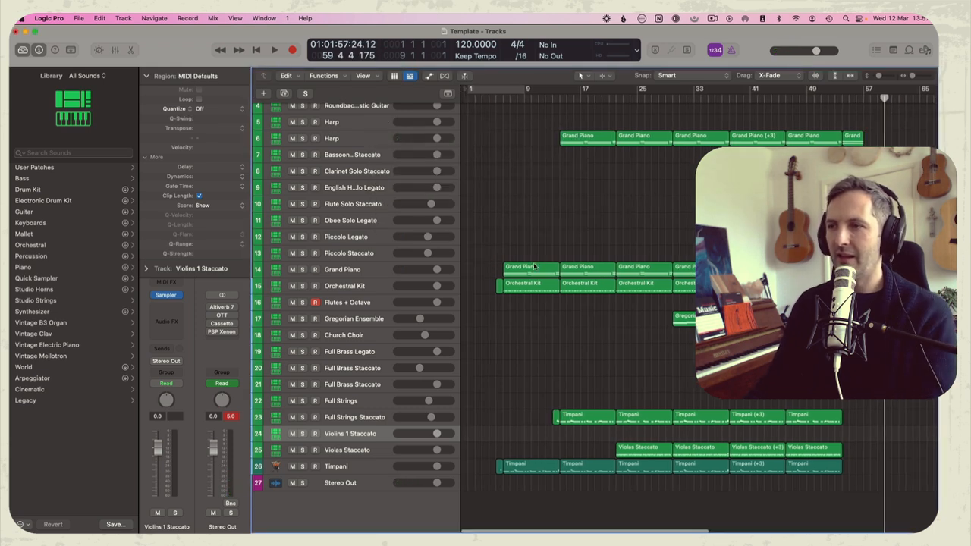
Move the whole arrangement eight bars later and copy the first Grand Piano region to bar 6
key(space)
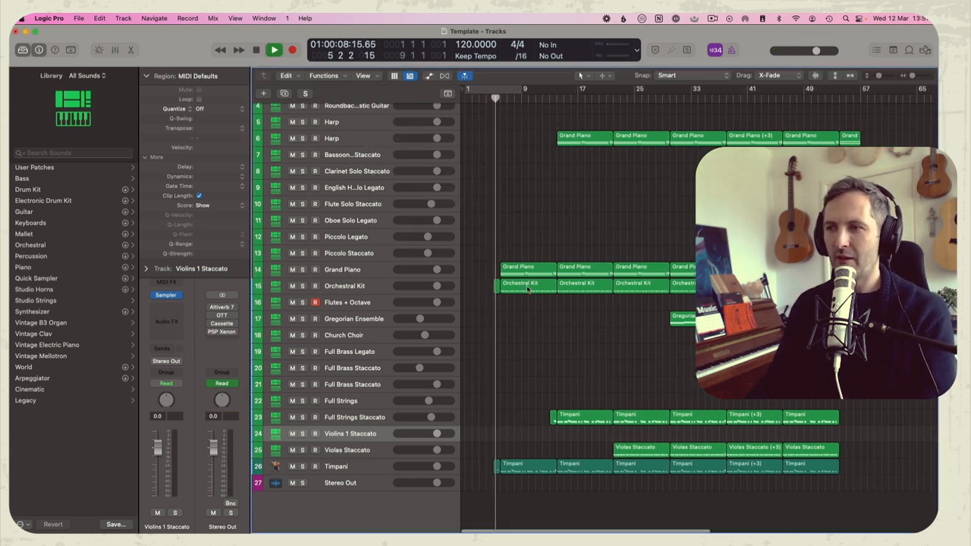
key(super+a)
mouse_move(524, 271)
mouse_down()
mouse_move(580, 271)
mouse_move(523, 267)
mouse_up()
click(582, 245)
Copy the Harp region at bar 22 to bars 6 and 14 and play the lengthened intro
drag(634, 144, 520, 142)
key(space)
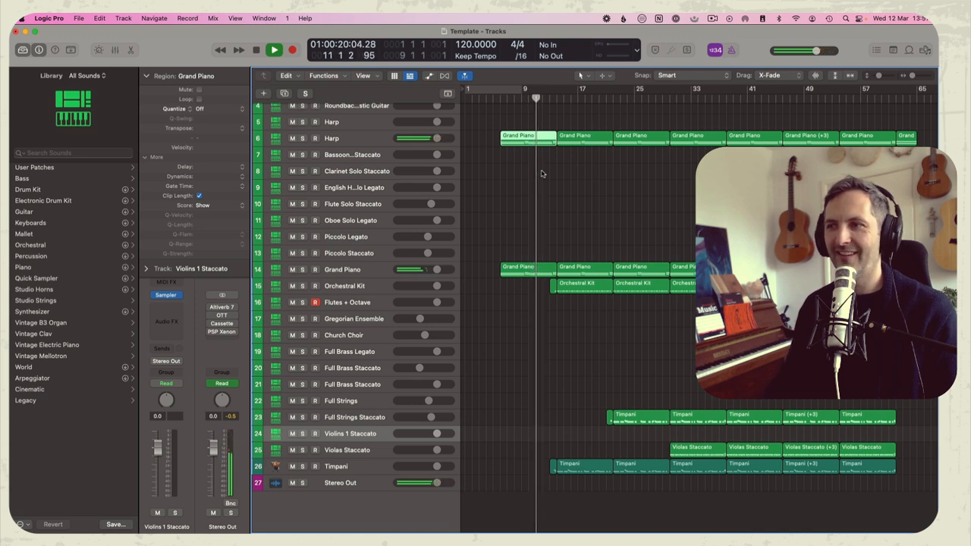
key(space)
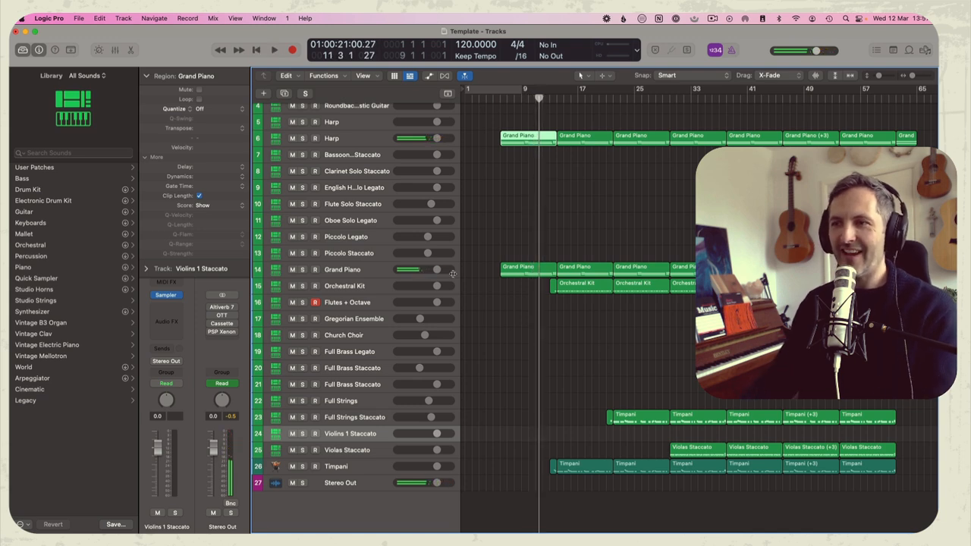
Set the Flutes + Octave volume to -10.8 dB, copy the Grand Piano region at bar 6 onto that track and play it
click(343, 303)
drag(159, 449, 159, 464)
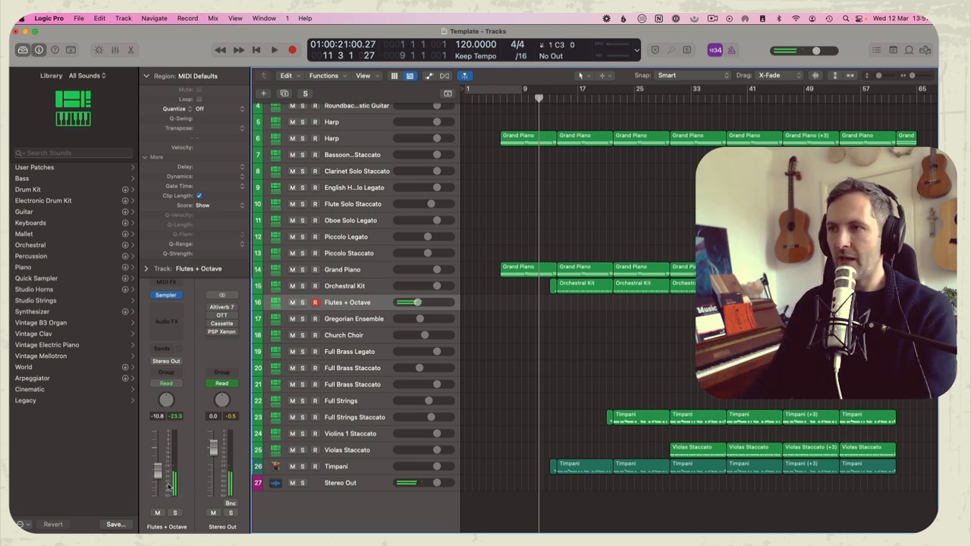
drag(524, 270, 523, 302)
click(499, 98)
key(space)
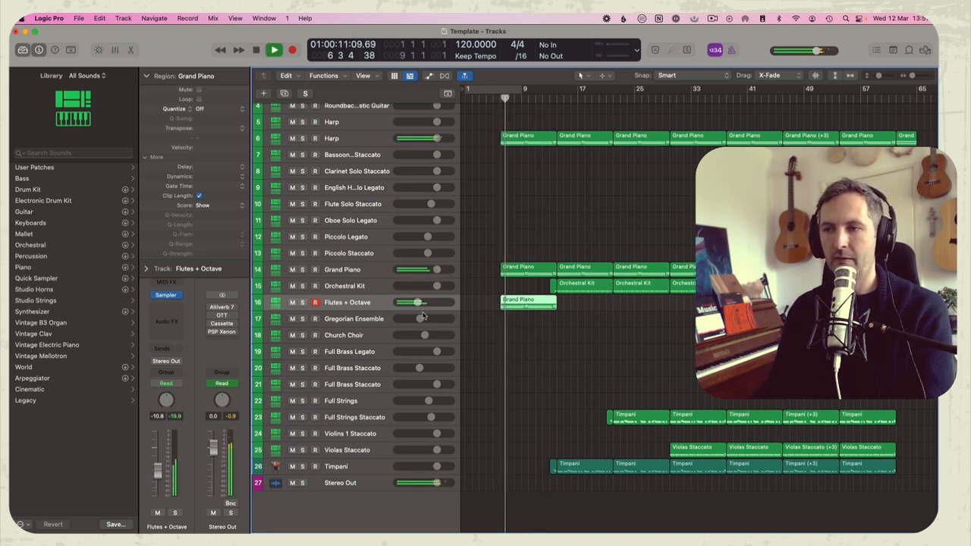
Set the Flutes + Octave volume to -3.8 dB and repeat its Grand Piano region at bar 14
drag(421, 304, 431, 302)
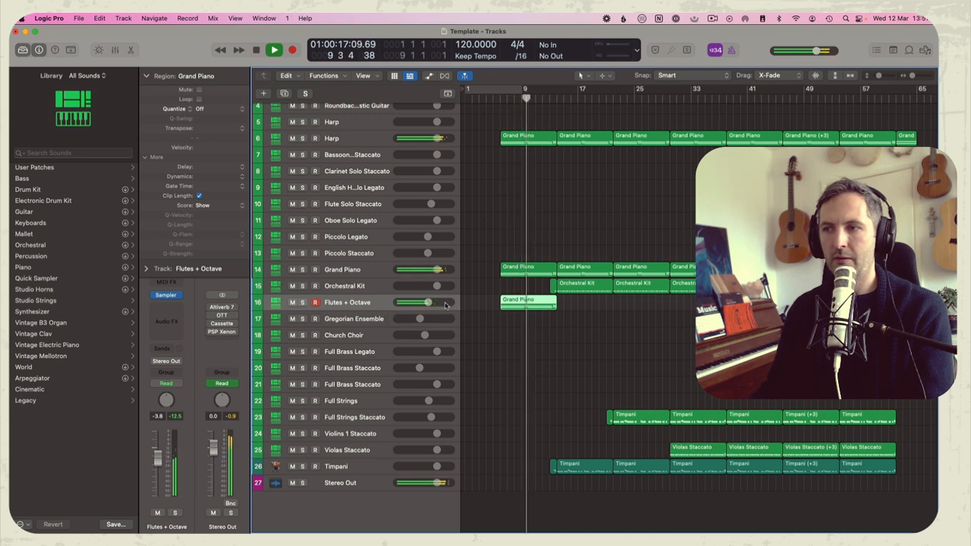
key(super+r)
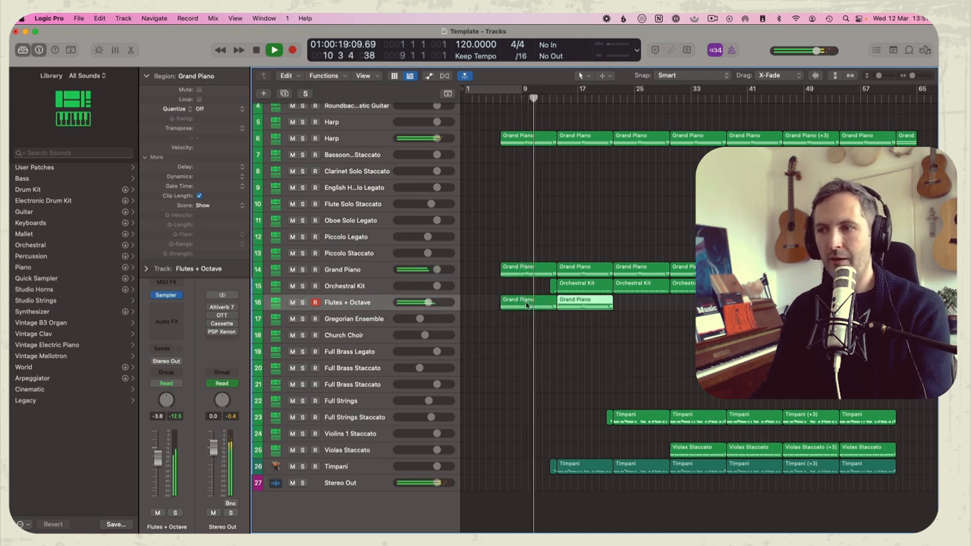
Transpose all notes in the Flutes + Octave region at bar 14 up two octaves
double_click(569, 306)
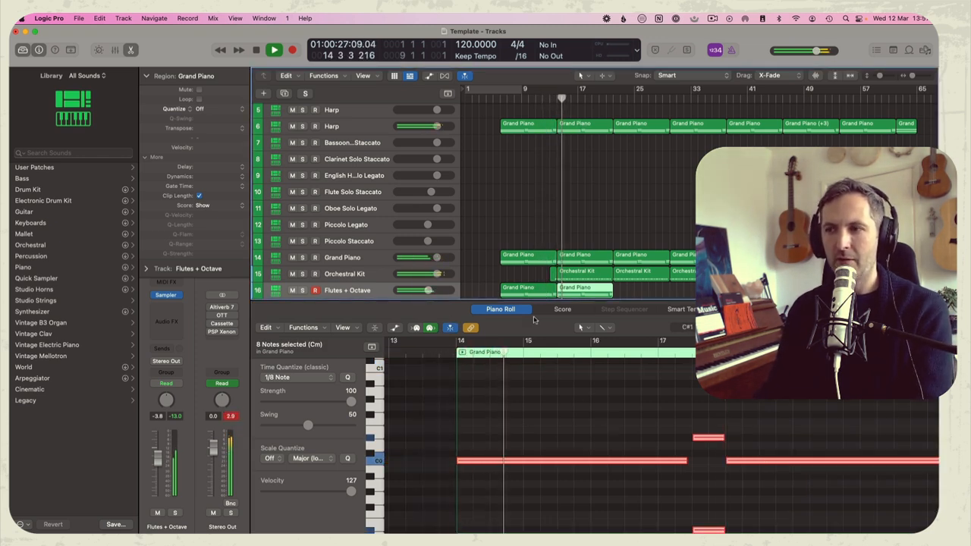
key(s)
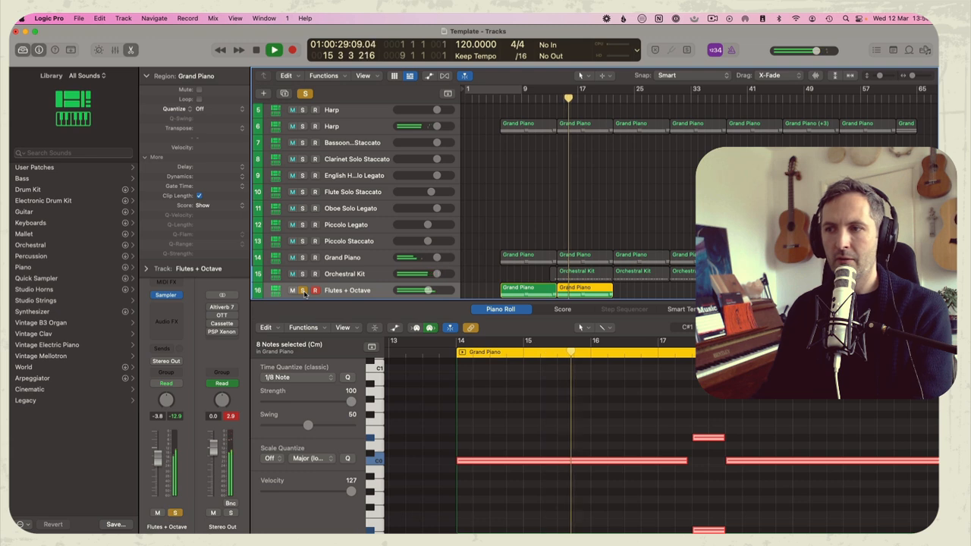
key(s)
scroll(538, 395, down, 3)
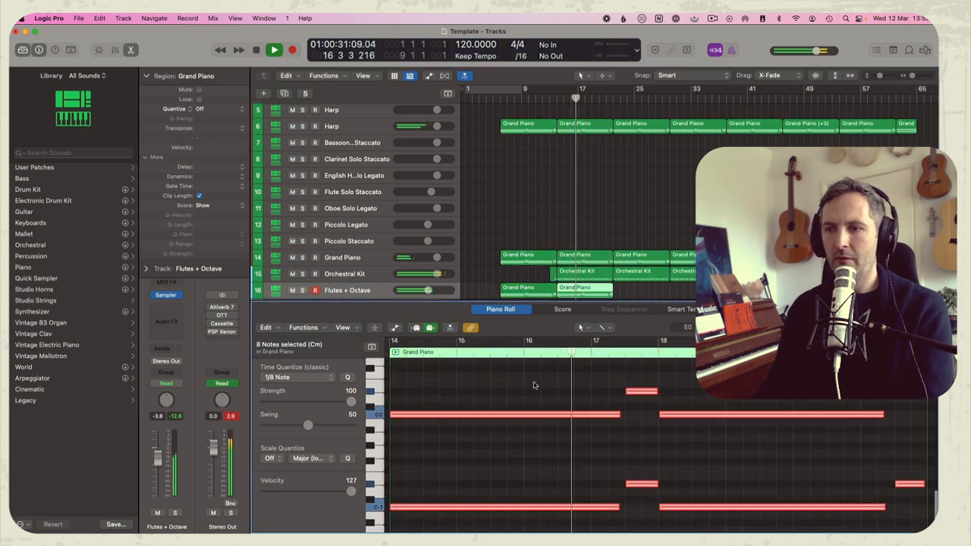
key(alt+shift+Up)
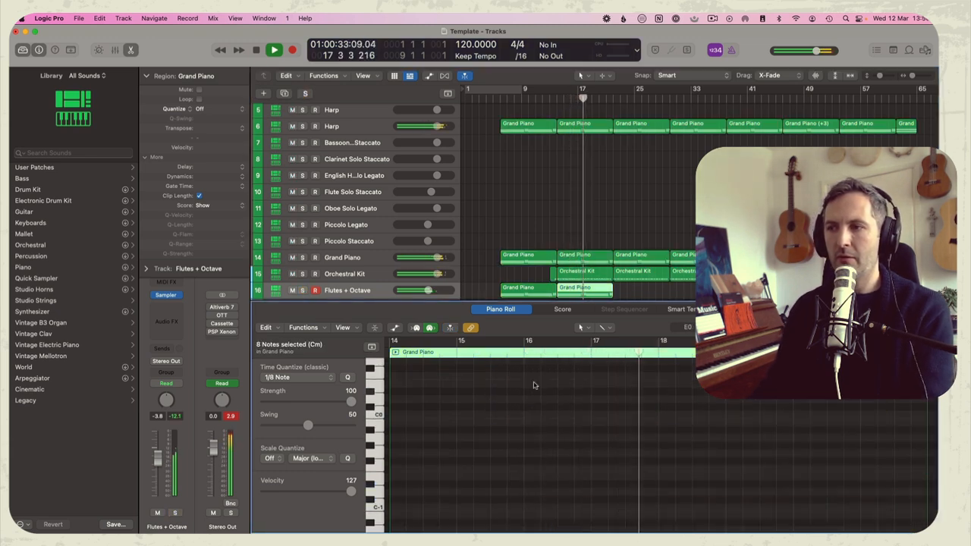
Audition the Flutes + Octave track in solo and check the transposed notes of its region at bar 14
click(302, 290)
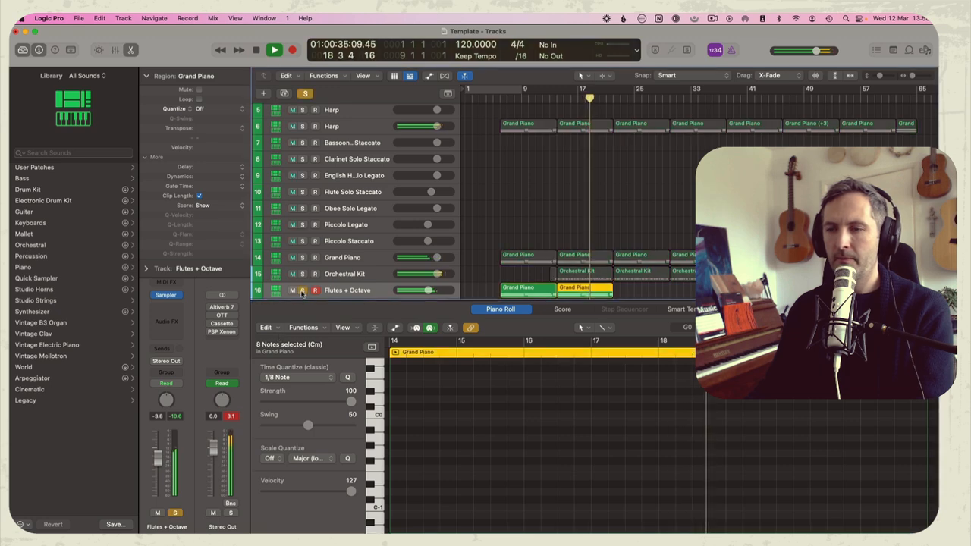
click(302, 291)
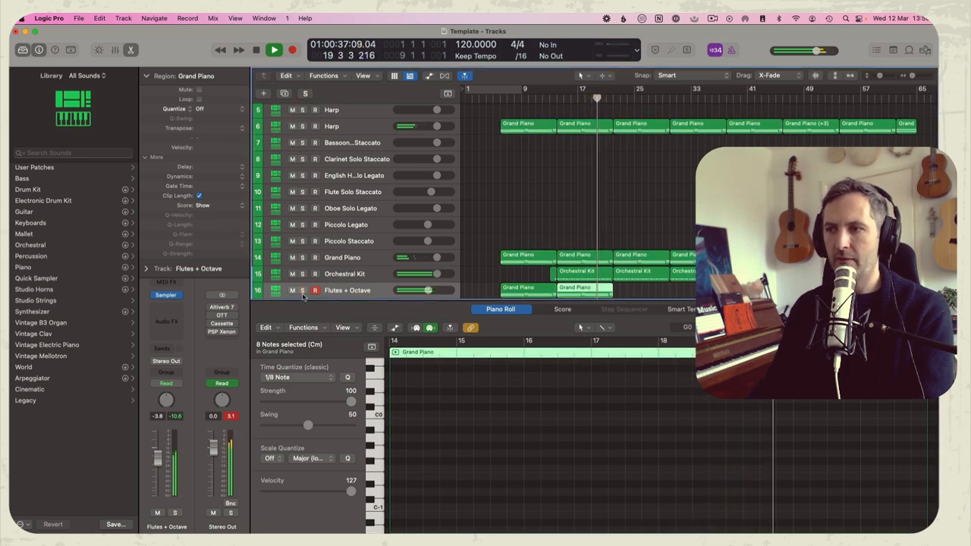
key(p)
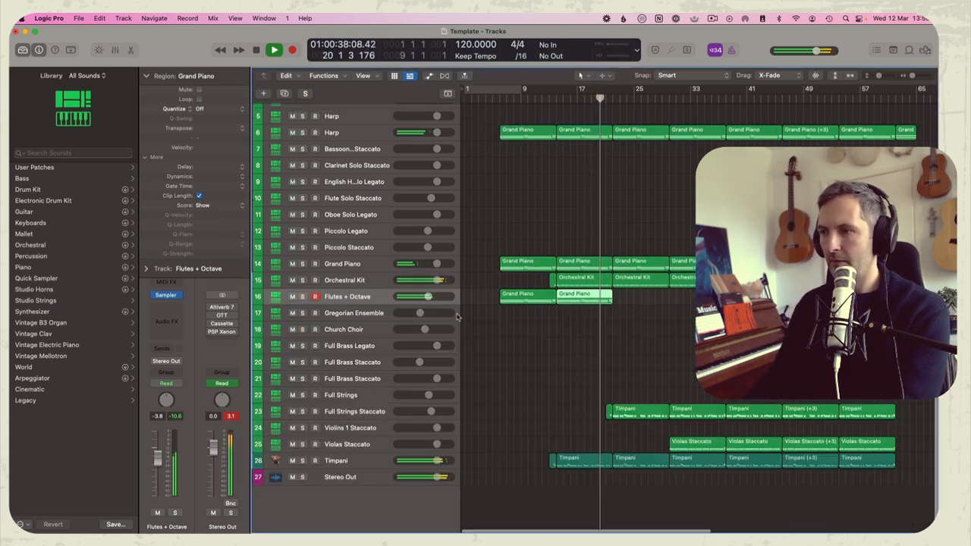
double_click(593, 305)
scroll(442, 425, up, 4)
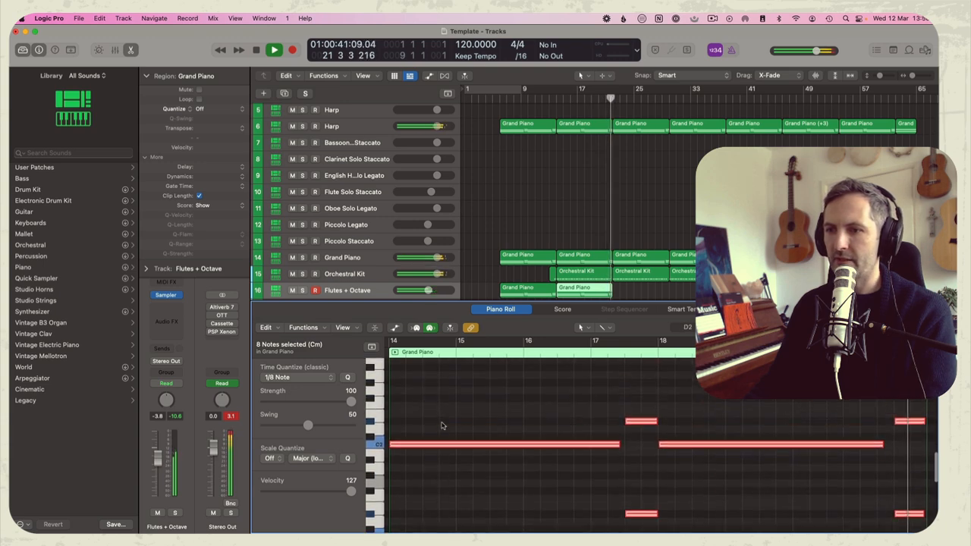
Copy the Grand Piano region at bar 22 onto the Flutes + Octave track and transpose its notes up two octaves
key(p)
drag(628, 269, 629, 296)
key(p)
click(518, 416)
key(super+a)
key(alt+shift+Up)
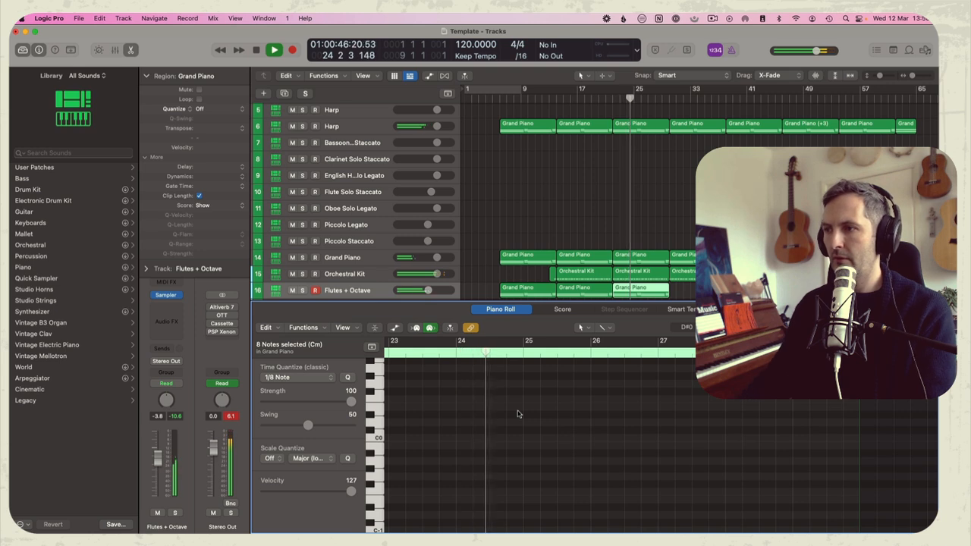
Copy the four Grand Piano regions at bars 30, 38, 46 and 54 onto the Flutes + Octave track
click(688, 260)
shift+click(746, 259)
shift+click(802, 259)
shift+click(858, 259)
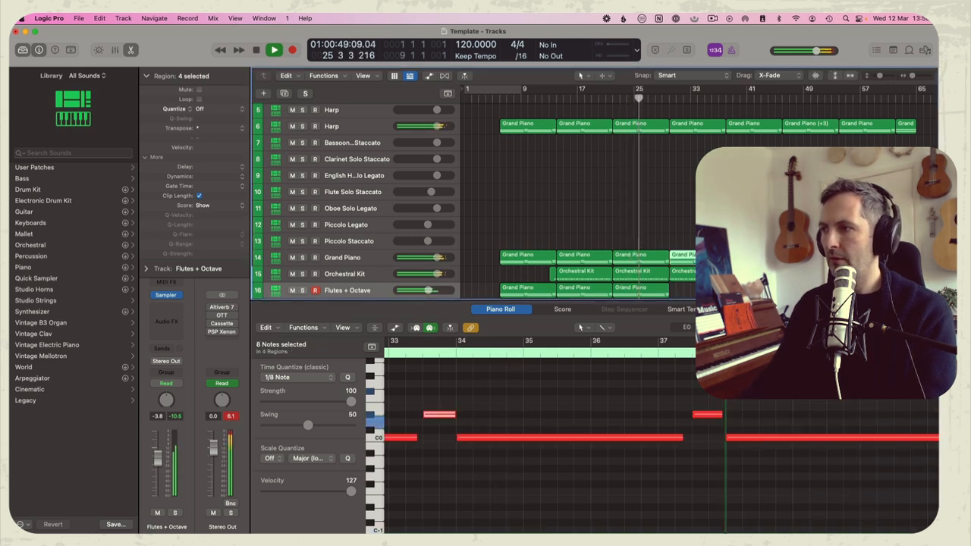
mouse_move(699, 260)
mouse_down()
mouse_move(694, 296)
mouse_move(692, 265)
mouse_up()
Transpose all notes of the four copied Flutes + Octave regions up two octaves and close the note editor
click(682, 377)
key(super+a)
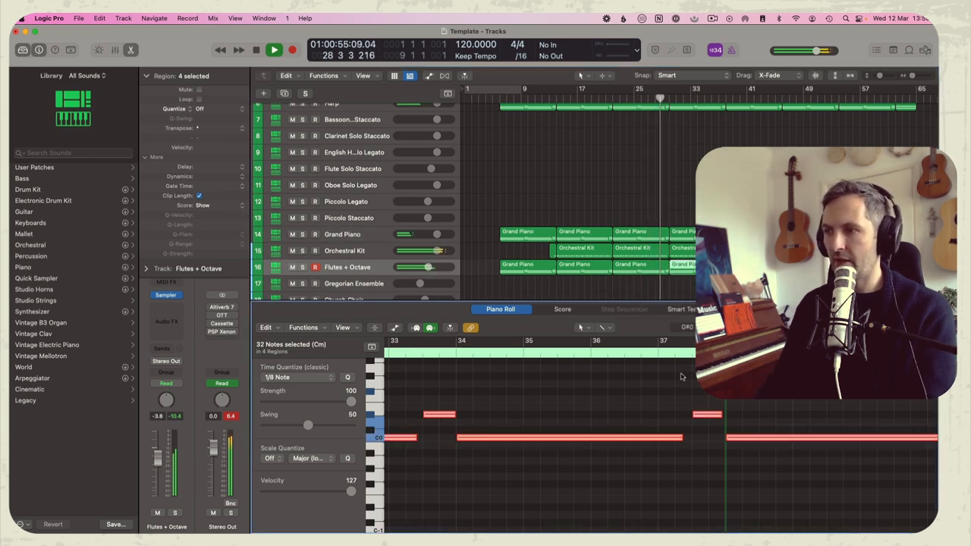
click(716, 205)
drag(909, 285, 686, 268)
click(628, 415)
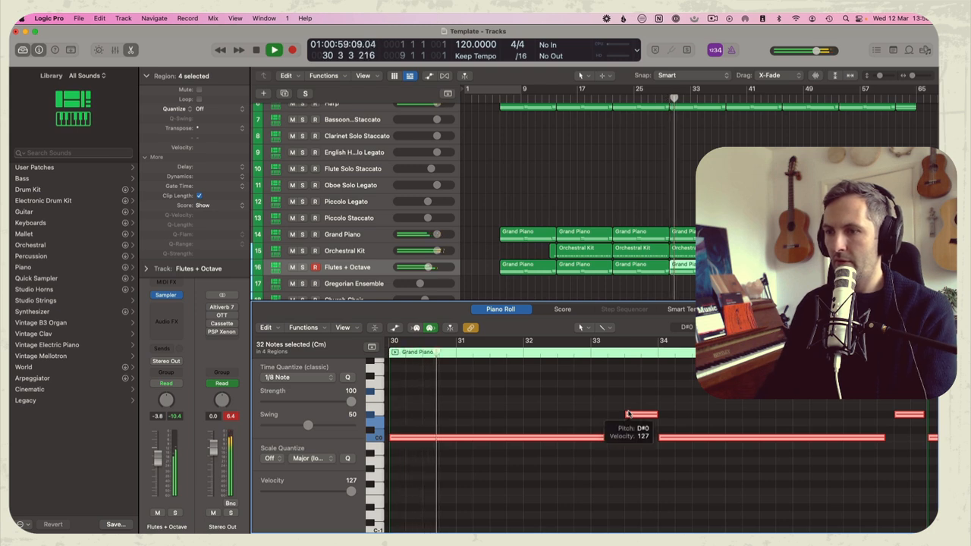
key(alt+shift+Up)
scroll(595, 377, up, 4)
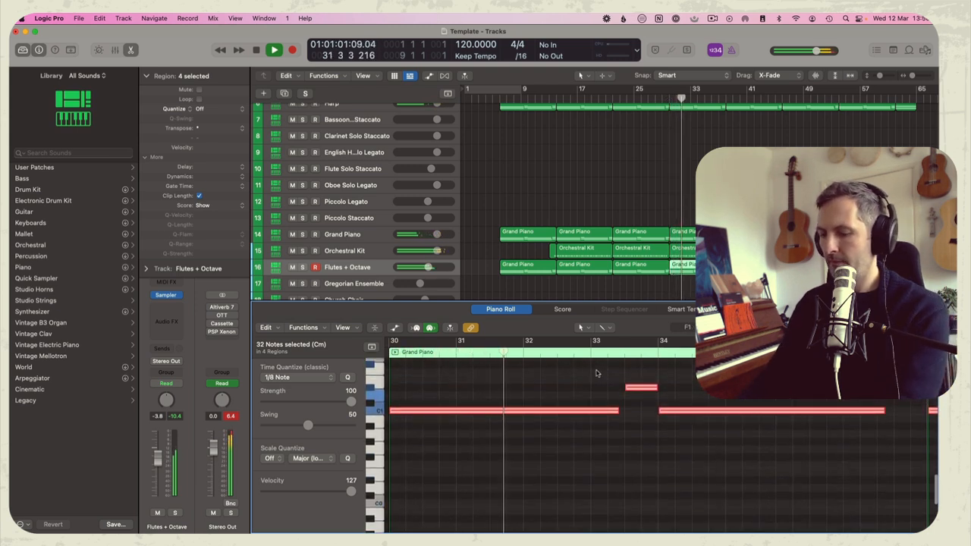
key(p)
Clear the region selection and play the arrangement around bar 32 with the extended flute part
click(667, 227)
key(space)
key(space)
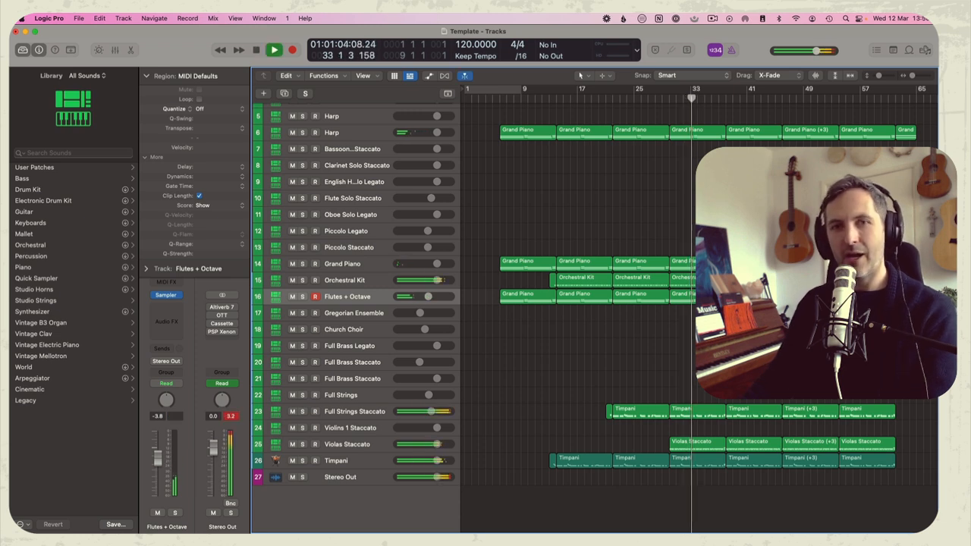
Select the Violins 1 Staccato track and play from bar 38 to rehearse a violin part
click(726, 98)
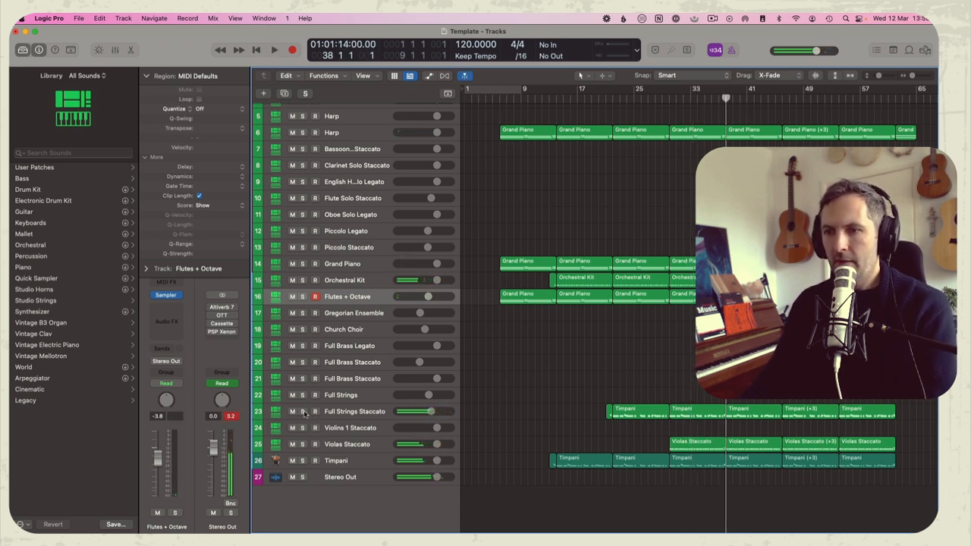
click(353, 429)
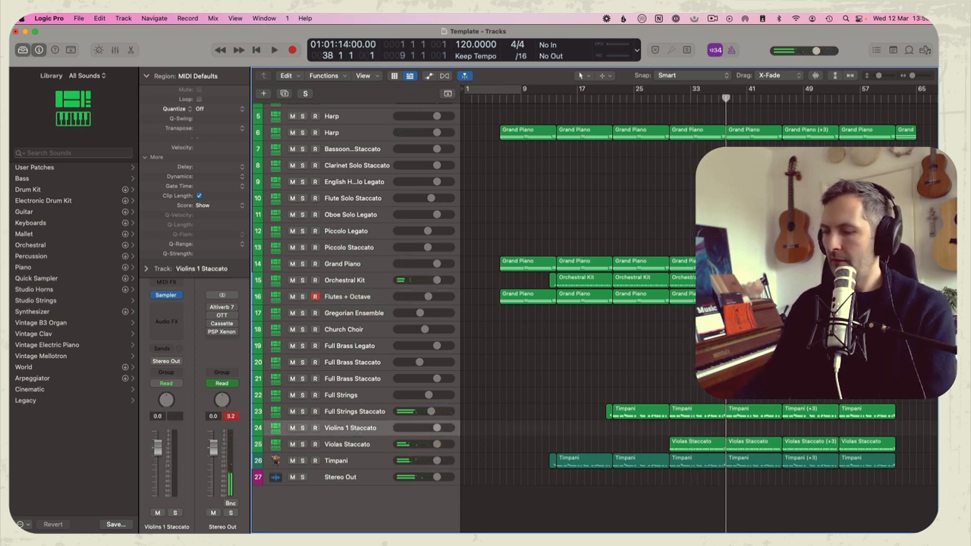
key(space)
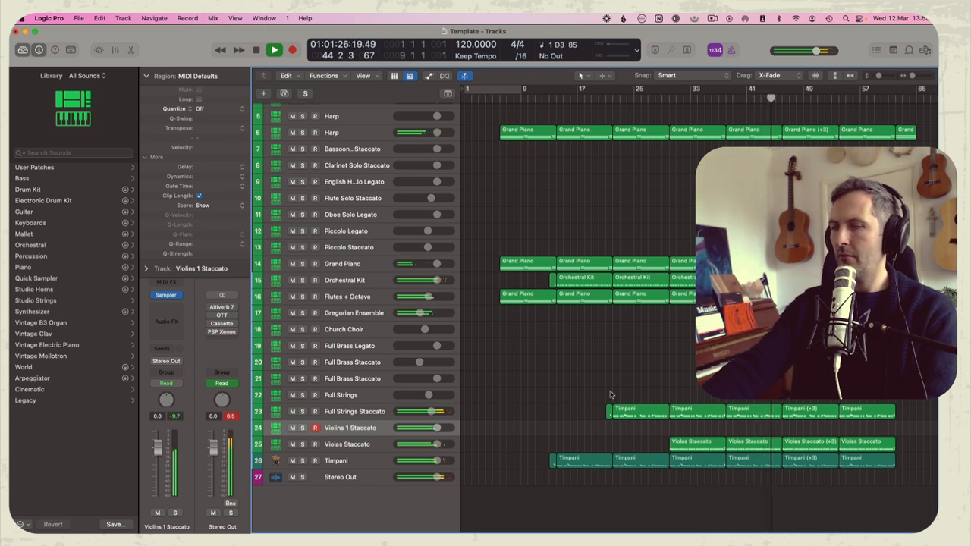
Record a staccato pattern on the Violins 1 Staccato track starting at bar 54, abandoning the take at bar 46
key(r)
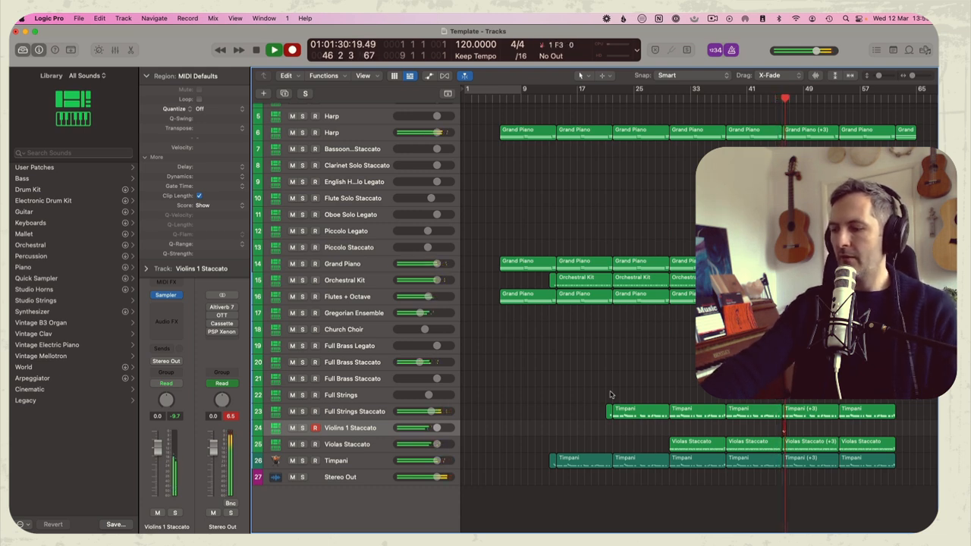
key(space)
click(841, 107)
key(r)
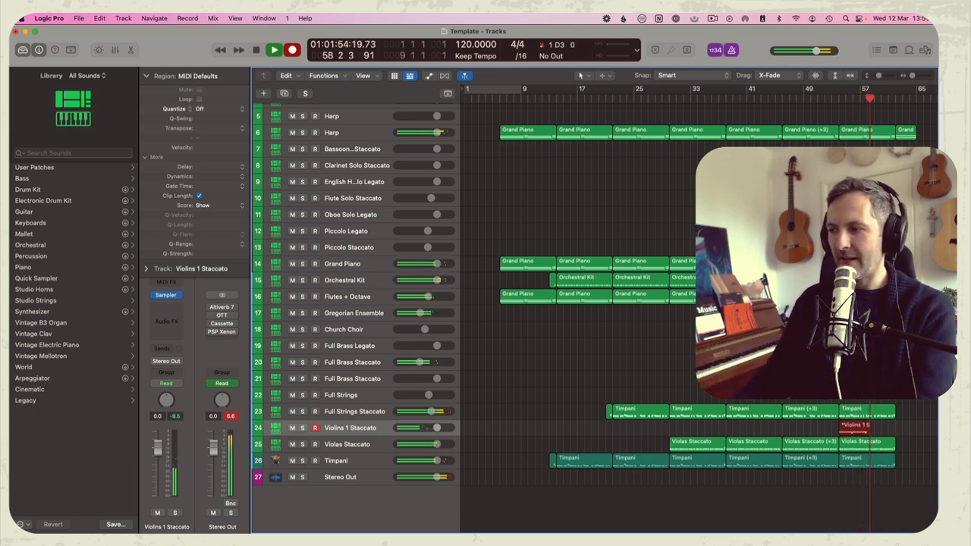
key(space)
Quantize the recorded violin notes to 1/8 notes and set the D#3 notes' velocity to 125
key(p)
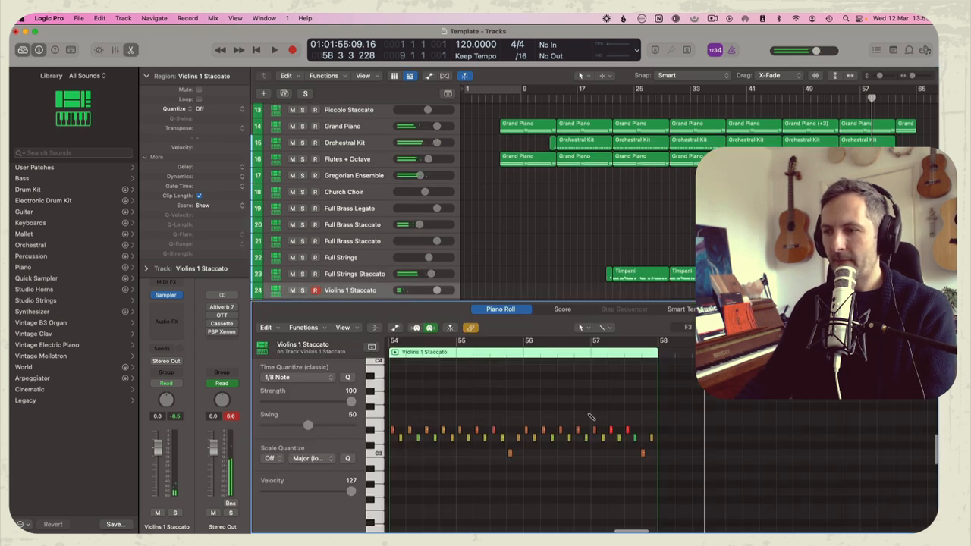
key(super+a)
click(408, 422)
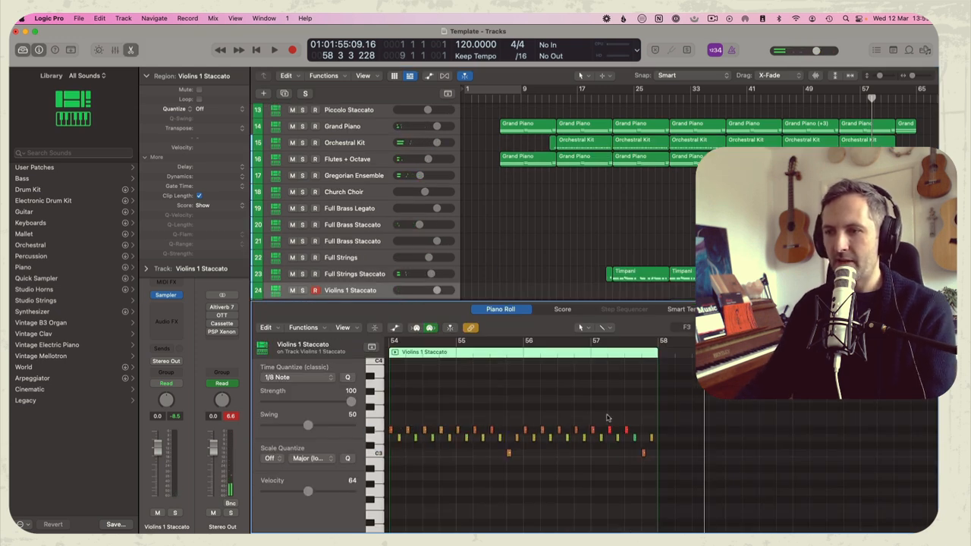
click(372, 430)
drag(307, 490, 328, 489)
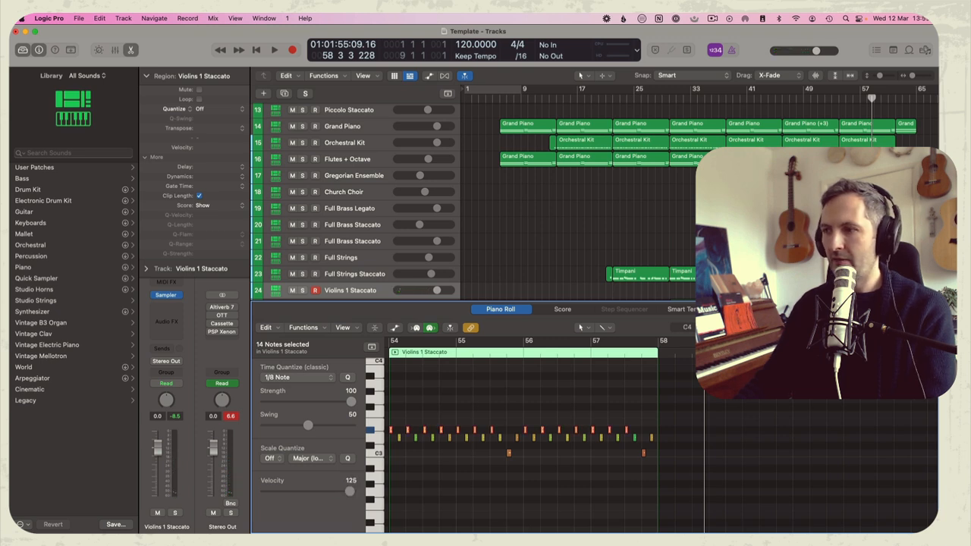
Double each D#3 violin note with a short copy a sixteenth later and play from just before bar 54
key(super+Right)
drag(405, 433, 411, 433)
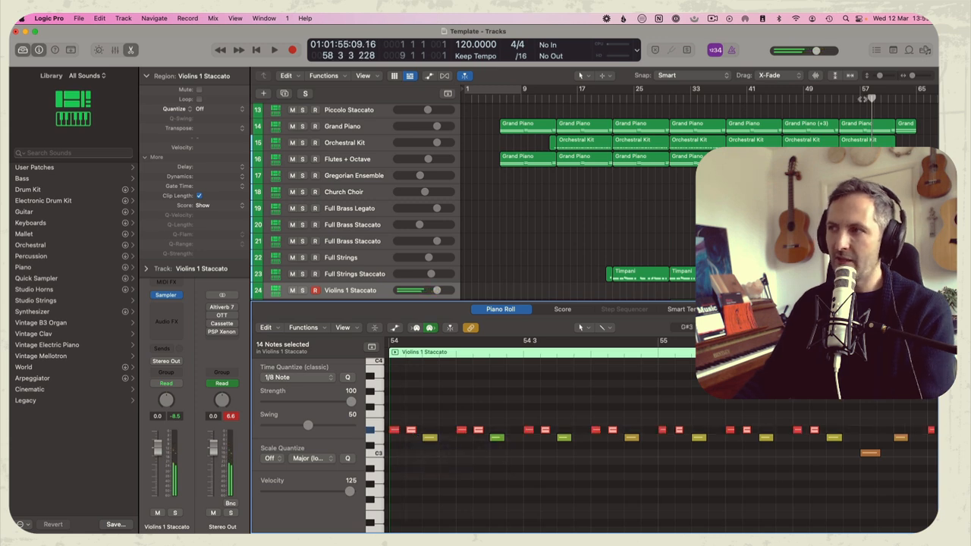
click(837, 97)
key(space)
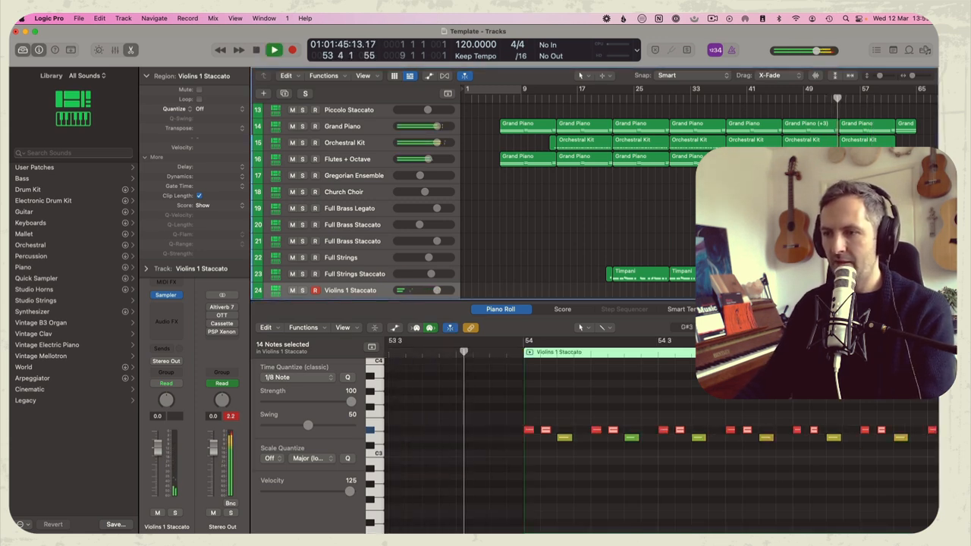
key(space)
Set the velocity of the D3 violin notes to 106 and play the pattern from bar 54
click(379, 438)
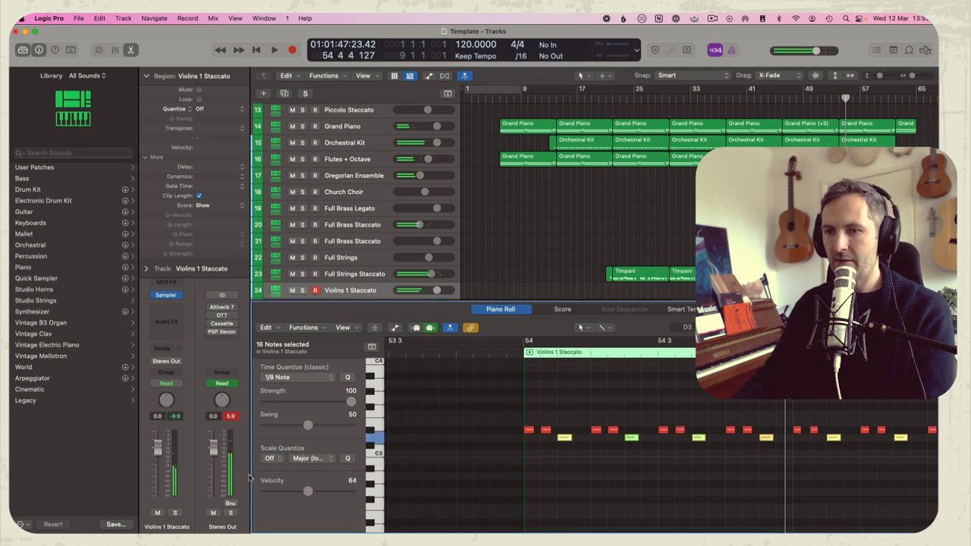
drag(327, 491, 338, 492)
click(519, 356)
key(space)
scroll(574, 461, right, 4)
click(582, 465)
key(z)
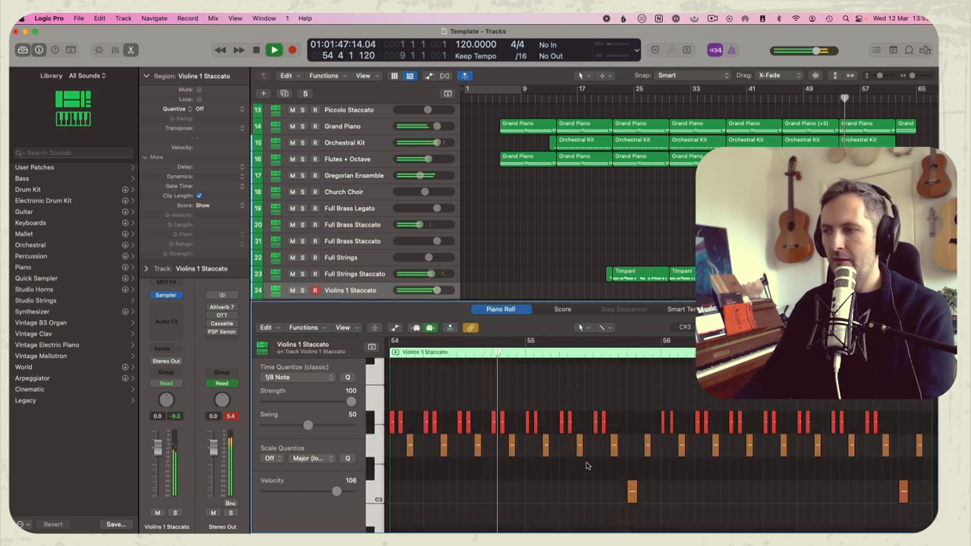
Set the Violins 1 Staccato volume to -3.9 dB and the velocity of the two C3 notes to 121
drag(437, 290, 426, 291)
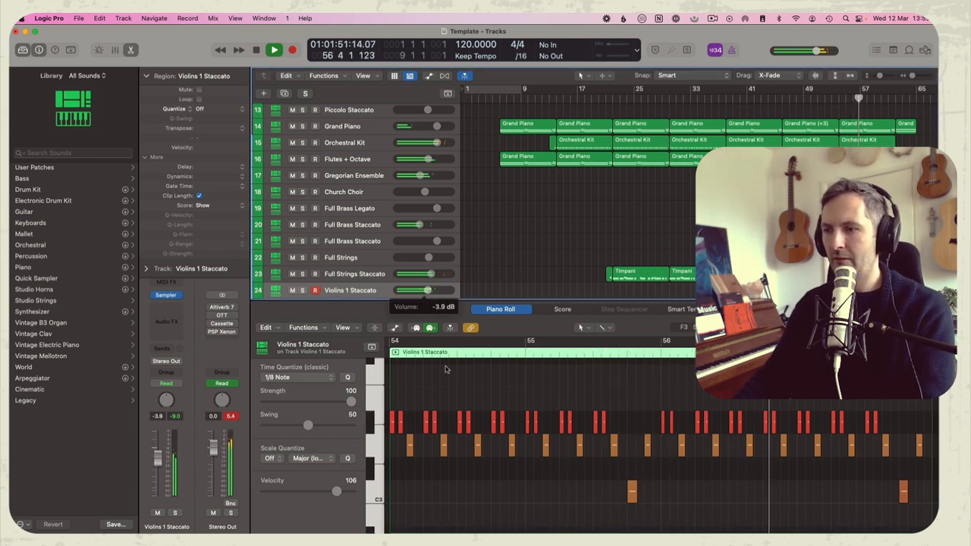
click(377, 493)
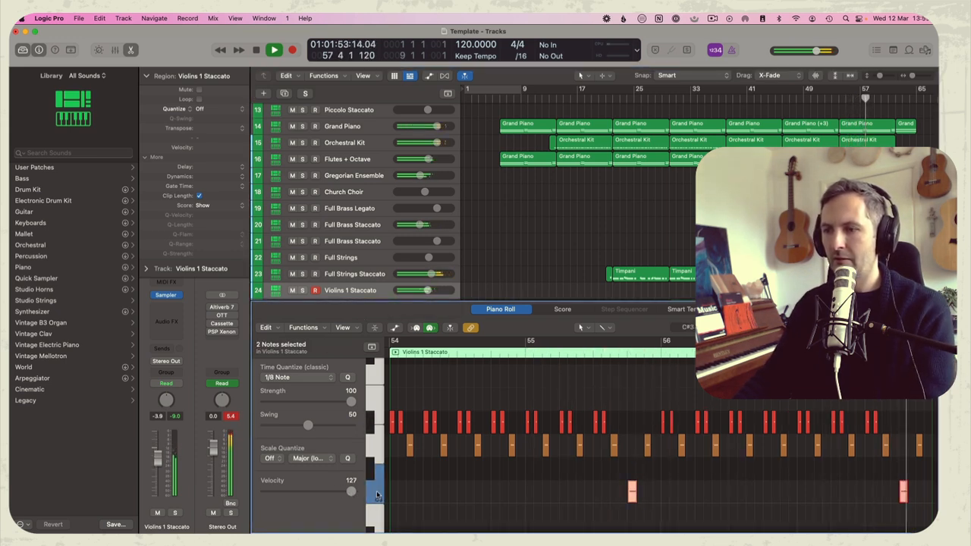
key(e)
key(space)
key(space)
key(e)
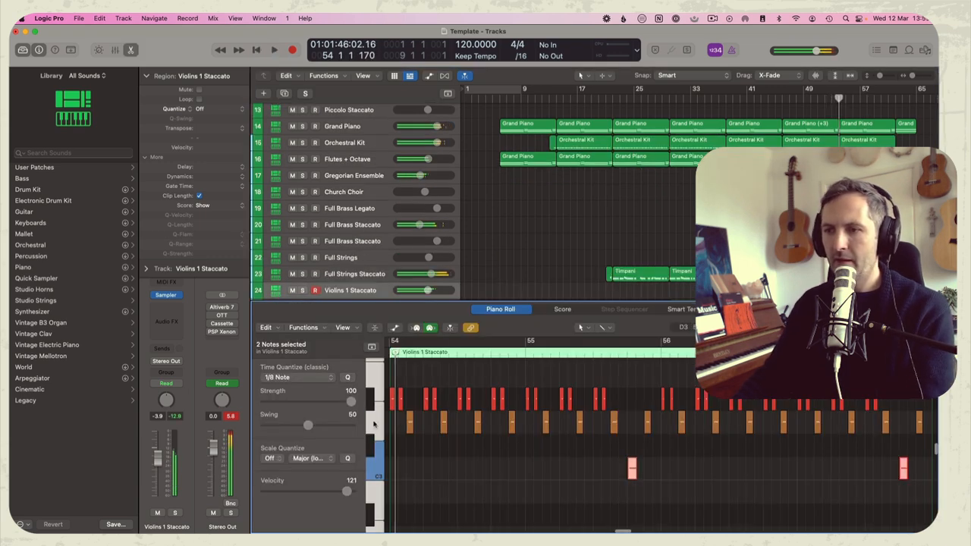
Set the velocity of the D3 violin notes to 127, play the pattern and close the note editor
click(373, 423)
key(space)
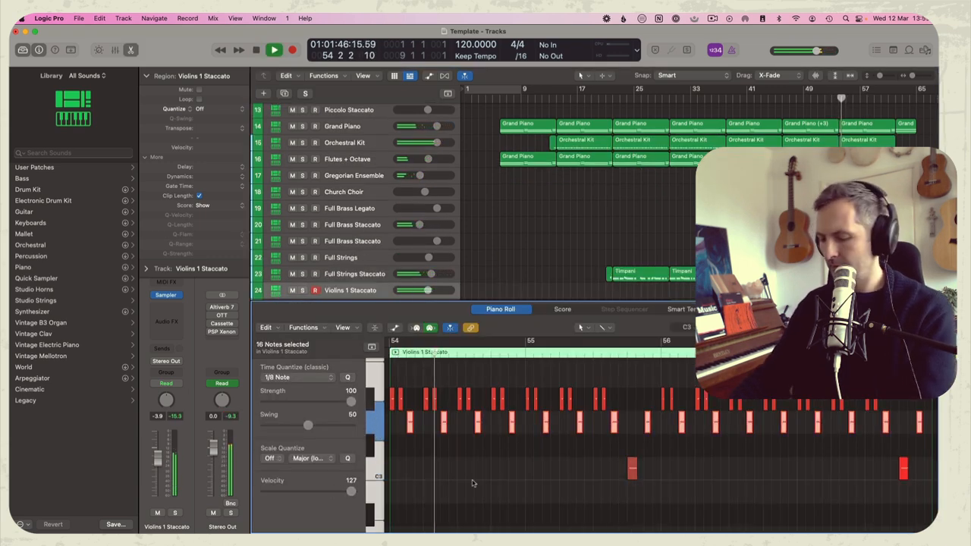
key(e)
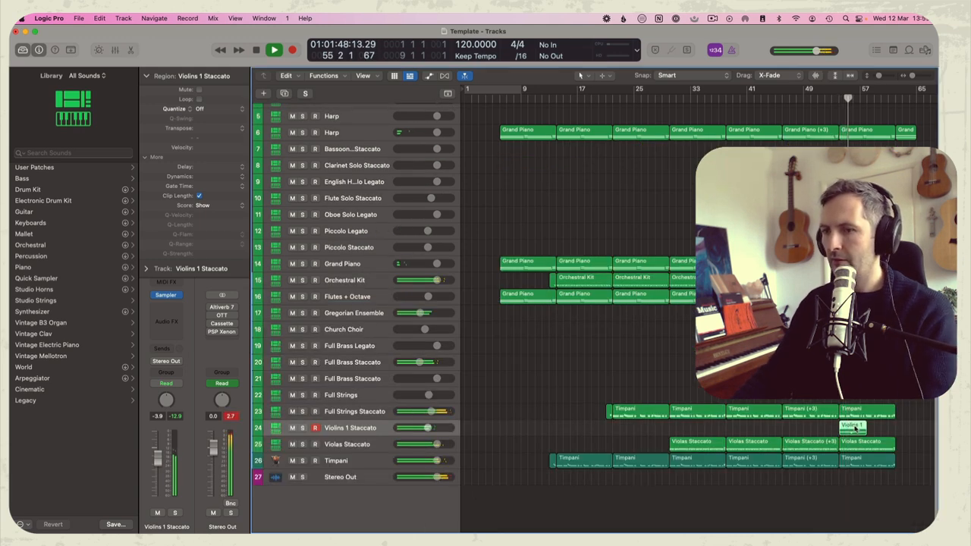
Transpose all notes in the Violins 1 Staccato region at bar 54 into a higher octave
double_click(855, 429)
click(470, 452)
key(super+a)
key(shift+alt+Up)
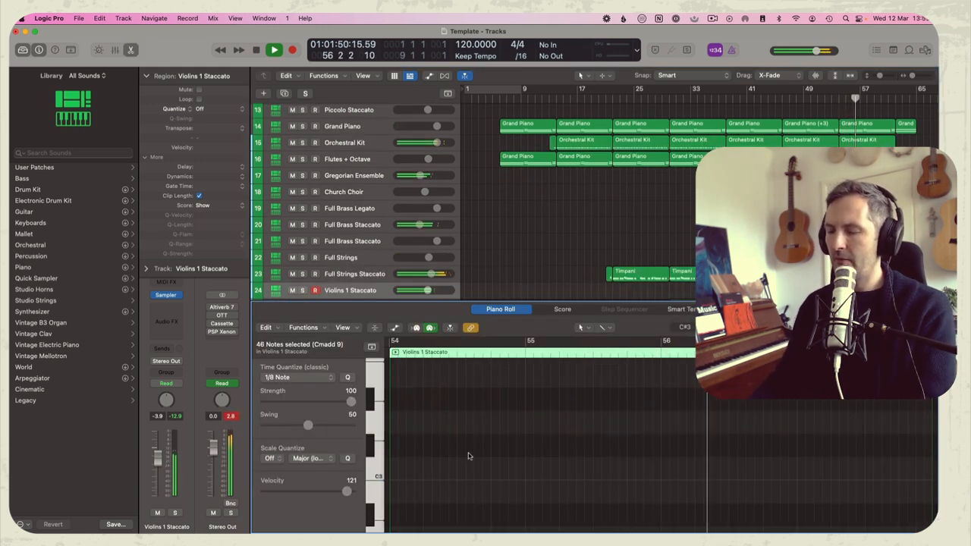
click(542, 434)
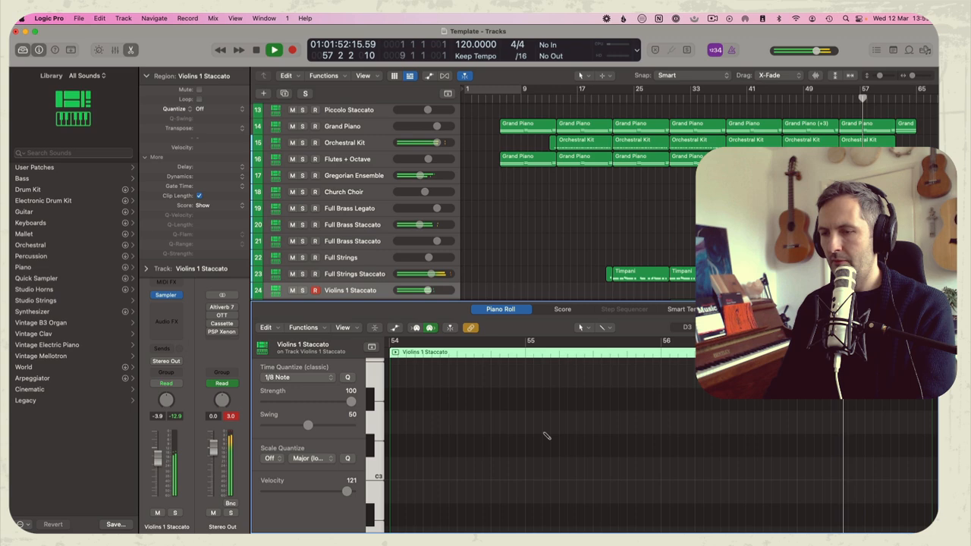
Undo the last transposition of the violin notes and repeat the Violins 1 Staccato region directly after itself
key(super+z)
key(p)
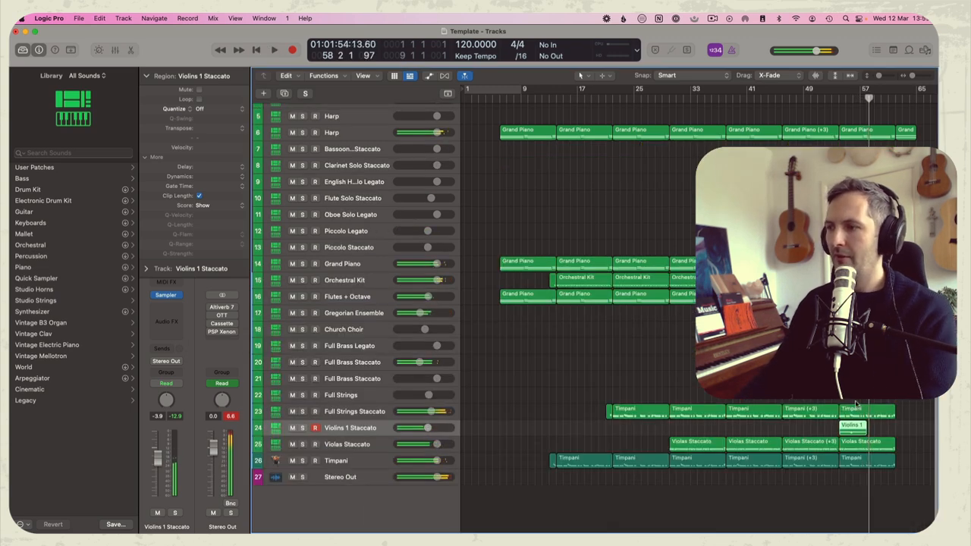
click(804, 341)
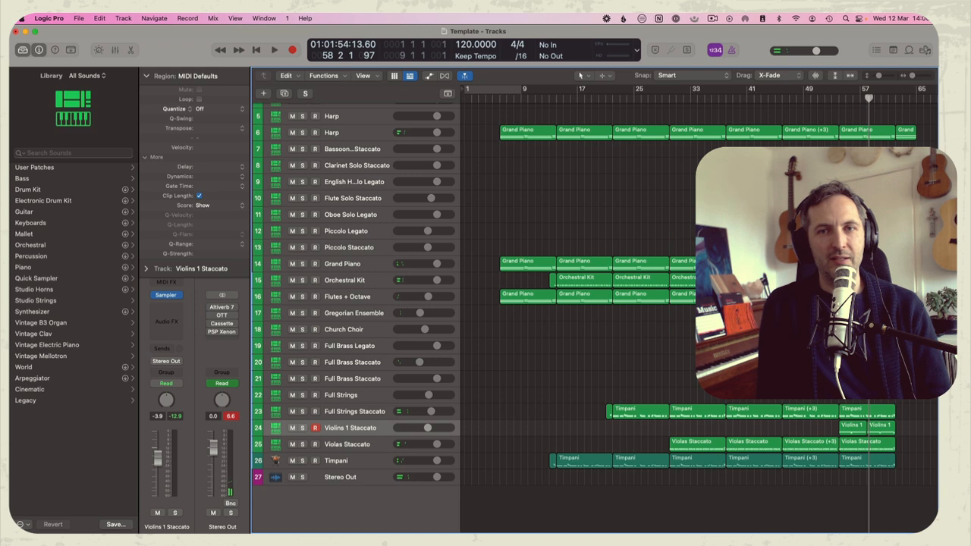
Play the section from bar 54 and set the Violins 1 Staccato volume to -6.0 dB
key(space)
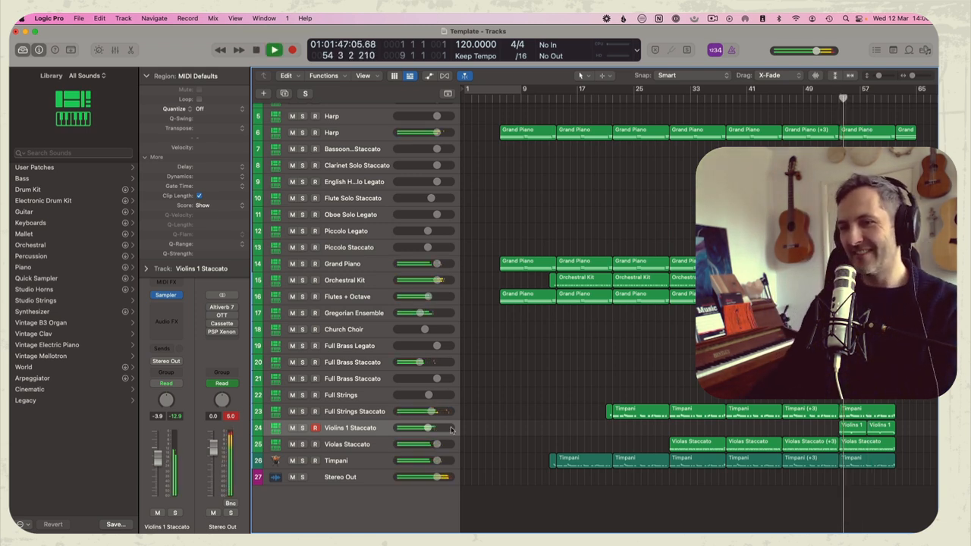
drag(427, 427, 423, 428)
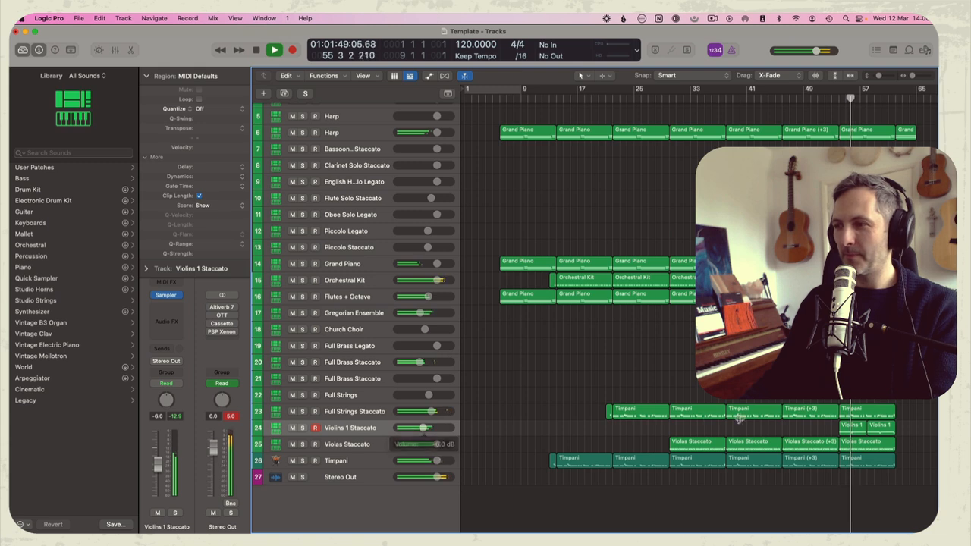
Try a transposed copy of the Violins 1 Staccato region on the Bassoon Solo Staccato track, then delete that copy
drag(828, 419, 866, 149)
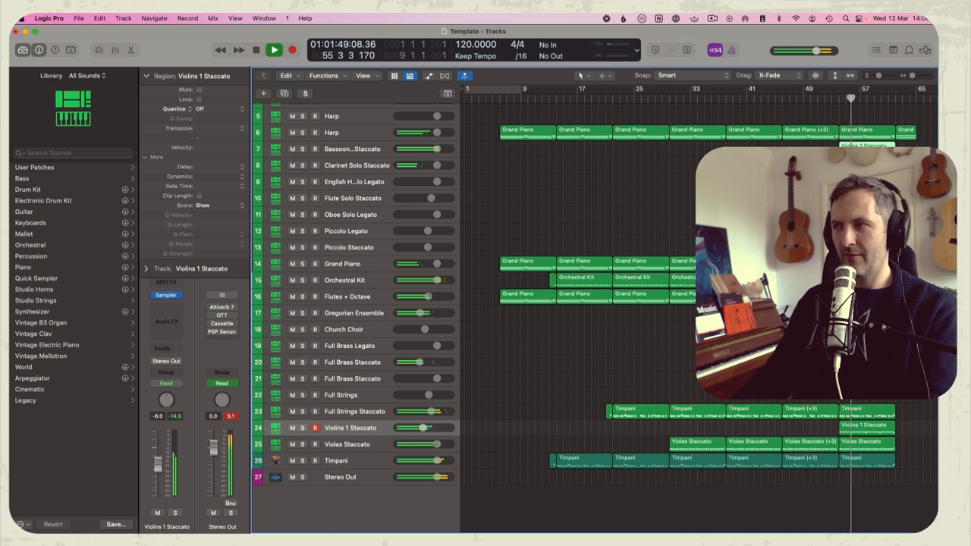
key(p)
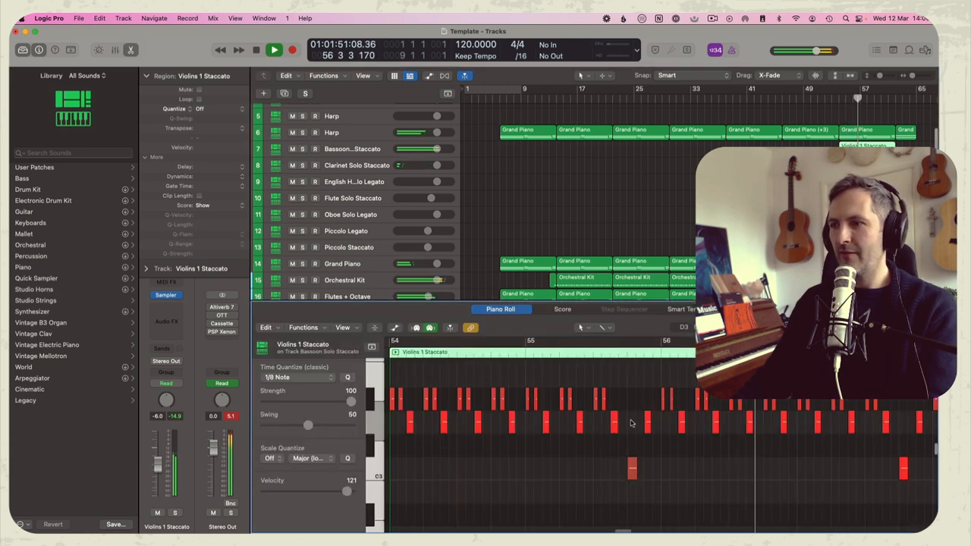
key(super+a)
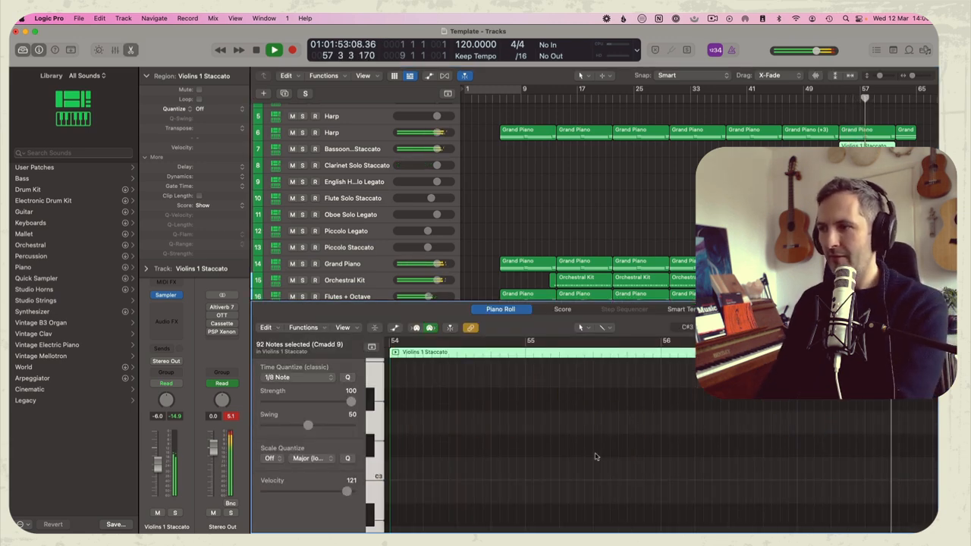
key(p)
key(space)
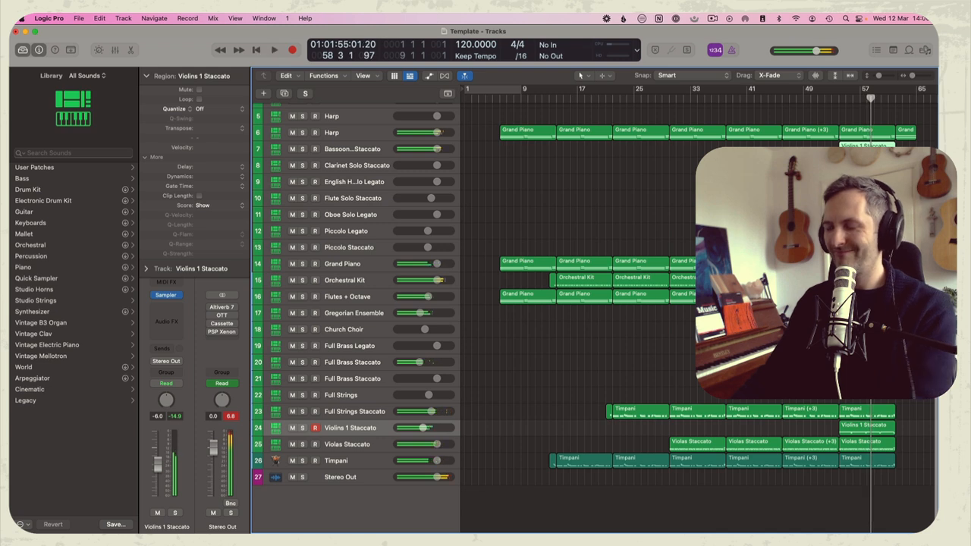
key(Delete)
Copy the Grand Piano region at bar 54 from the Harp track to the Bassoon Solo Staccato track and check it in solo
click(781, 97)
key(space)
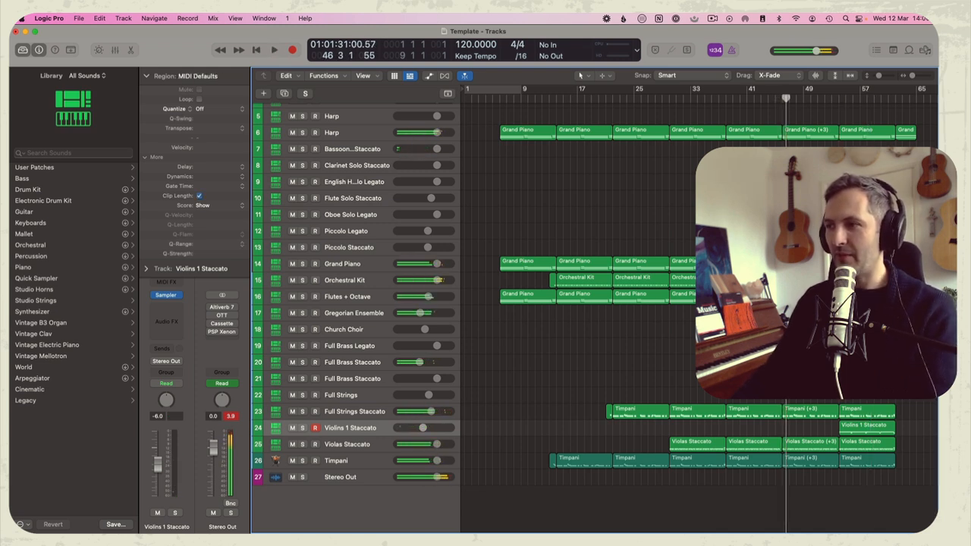
drag(853, 137, 853, 151)
click(840, 98)
key(space)
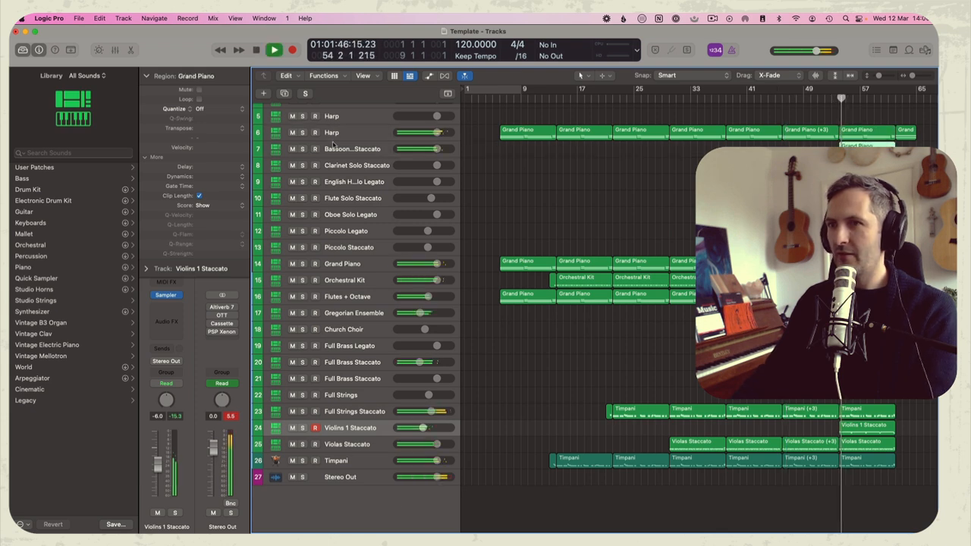
click(302, 149)
click(837, 97)
click(302, 149)
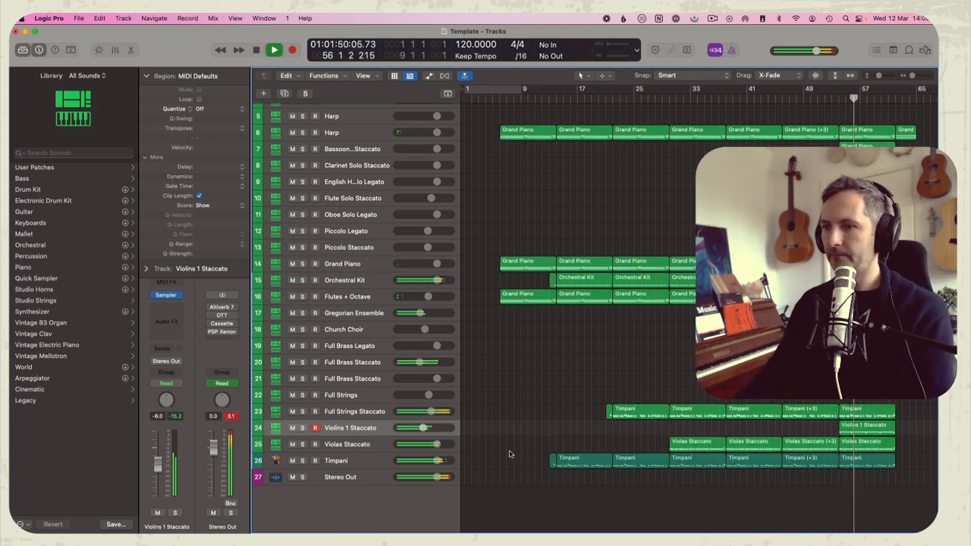
Lower the Violins 1 Staccato volume to about -9 dB and stop playback
drag(425, 429, 419, 429)
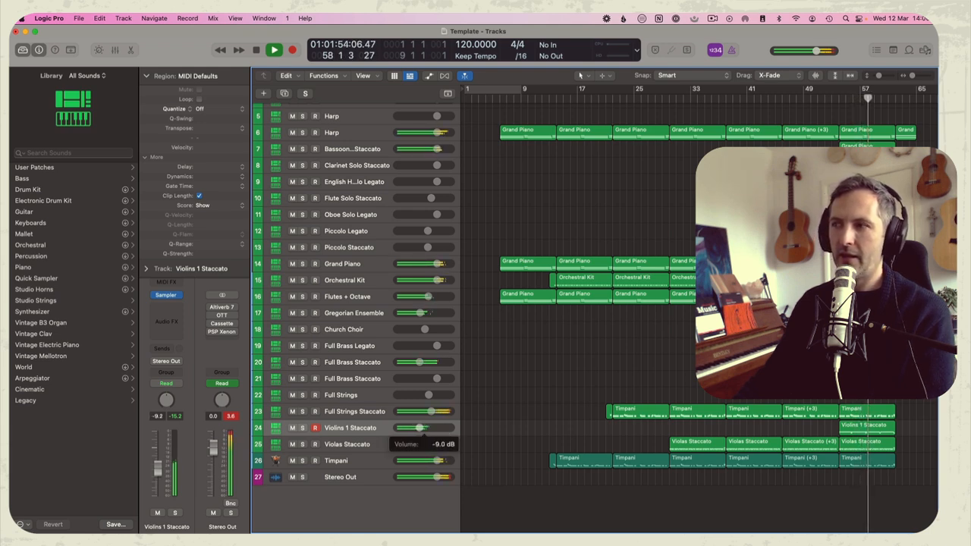
key(space)
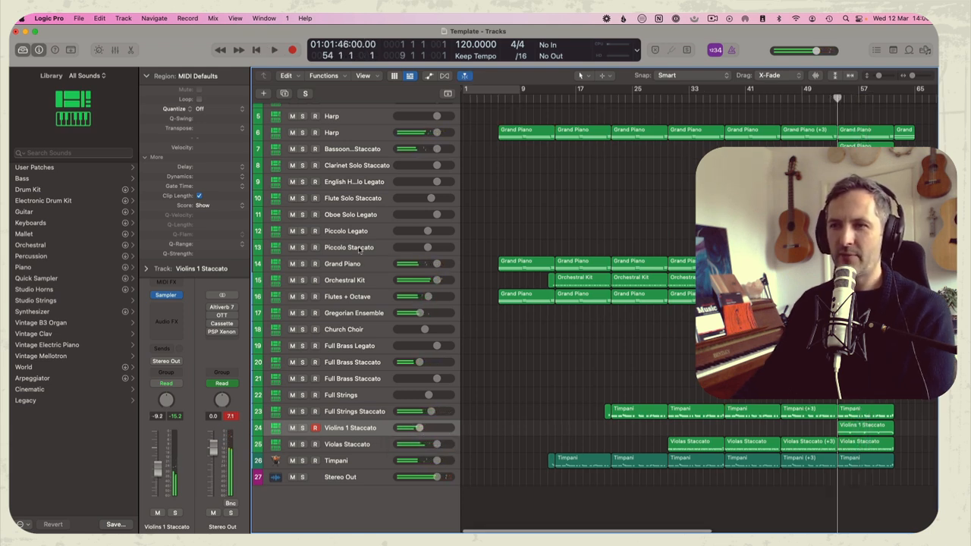
Rehearse and record a melody on the Piccolo Legato track from bar 54 through bar 61
click(335, 231)
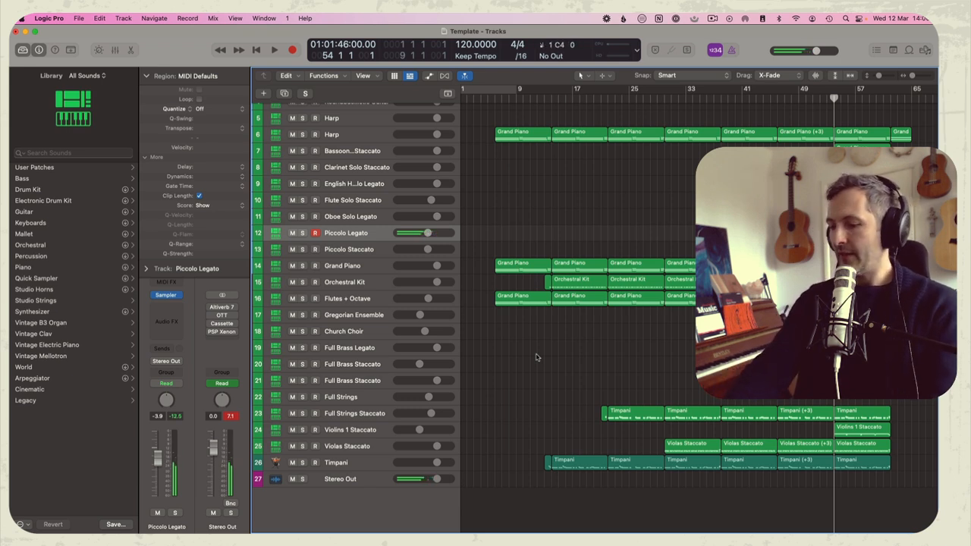
key(space)
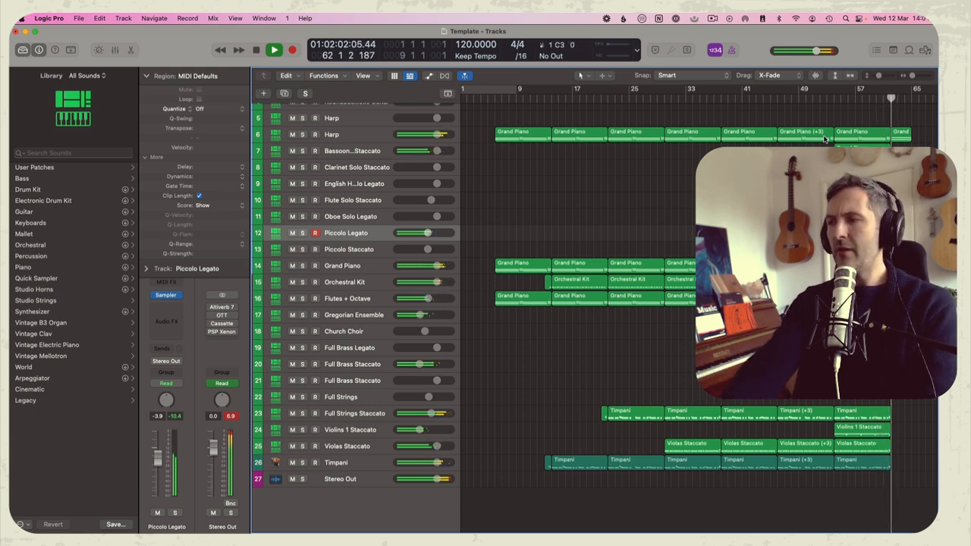
scroll(512, 199, left, 6)
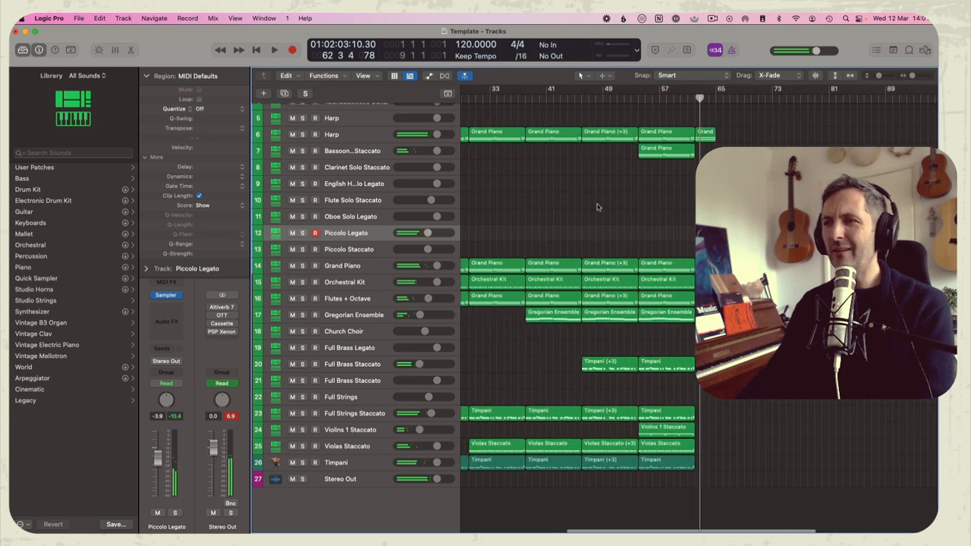
key(space)
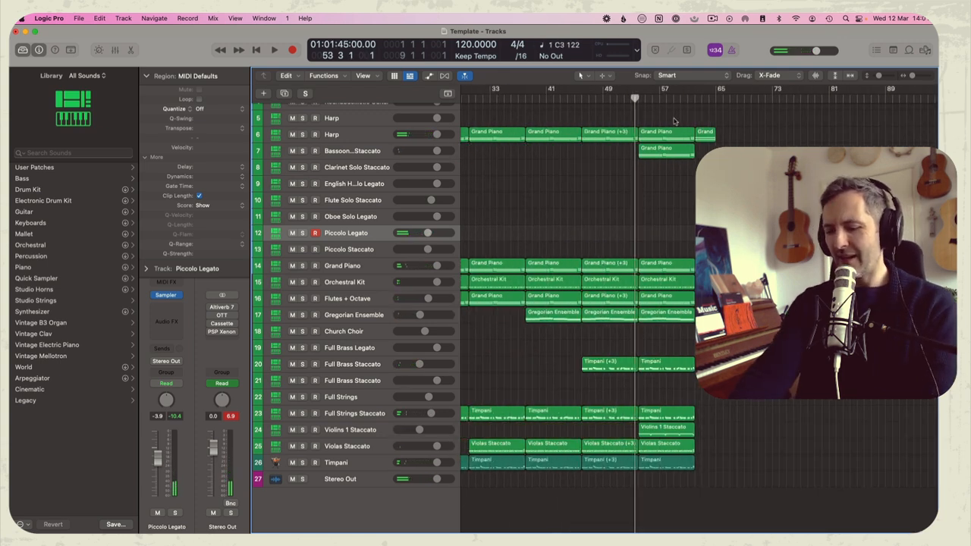
key(r)
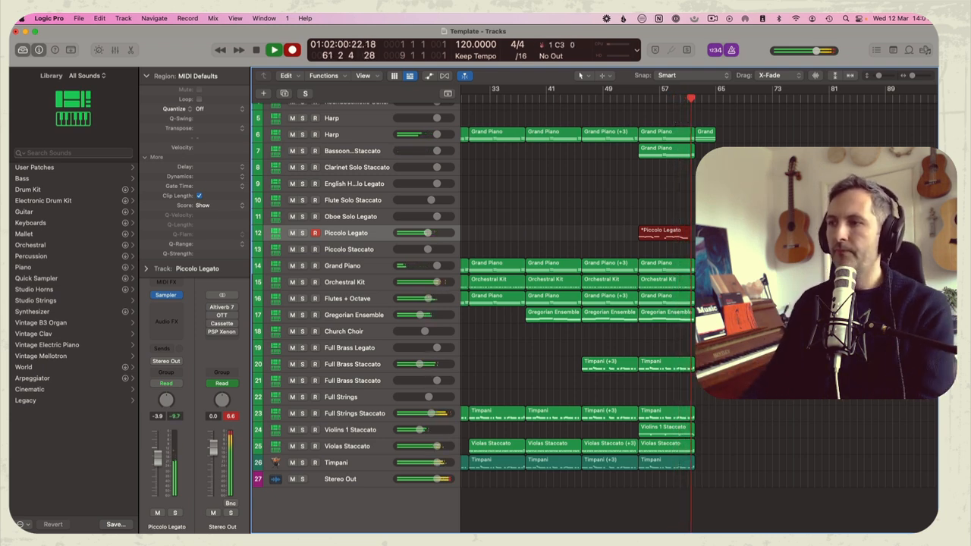
key(space)
Transpose all recorded Piccolo Legato notes up an octave and set the track's volume to -12.4 dB during playback
double_click(671, 237)
key(super+a)
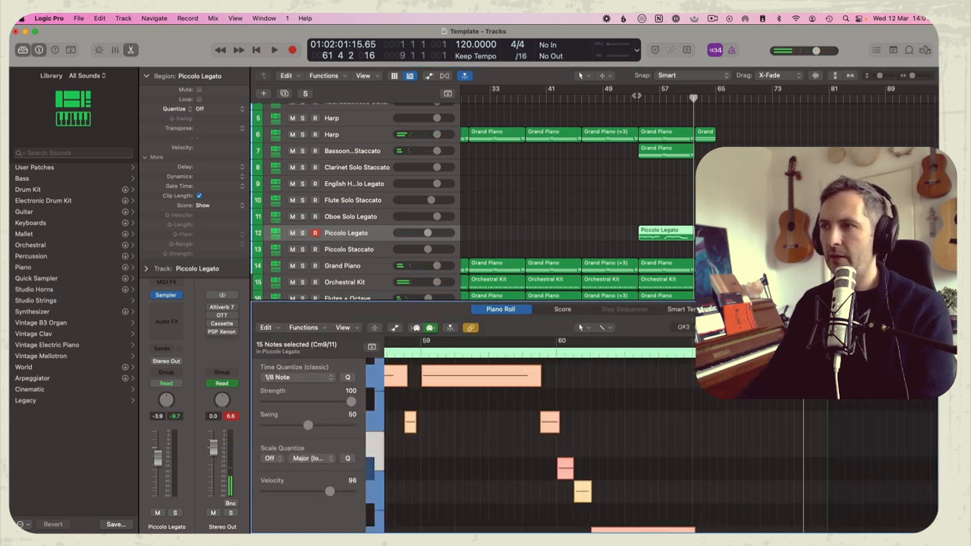
key(space)
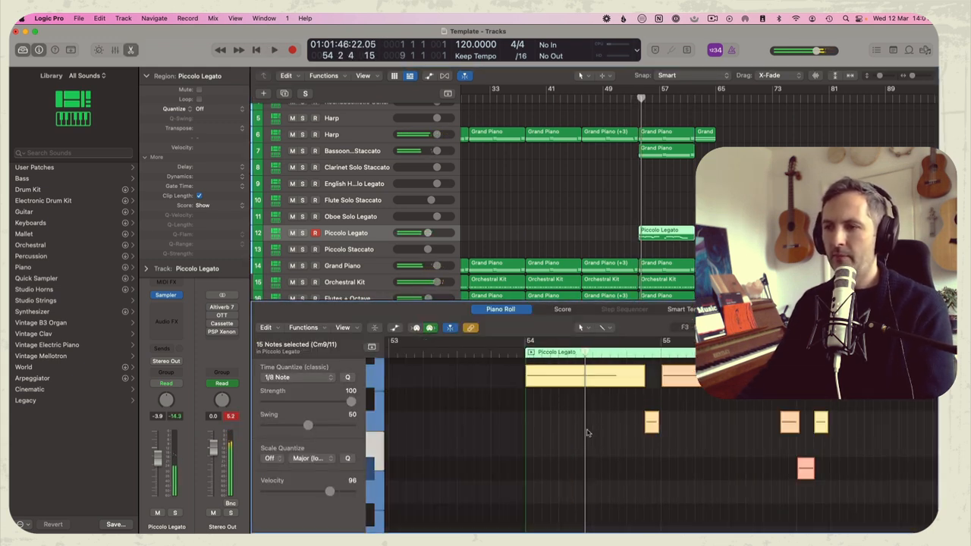
key(alt+shift+Up)
key(space)
key(space)
key(shift+space)
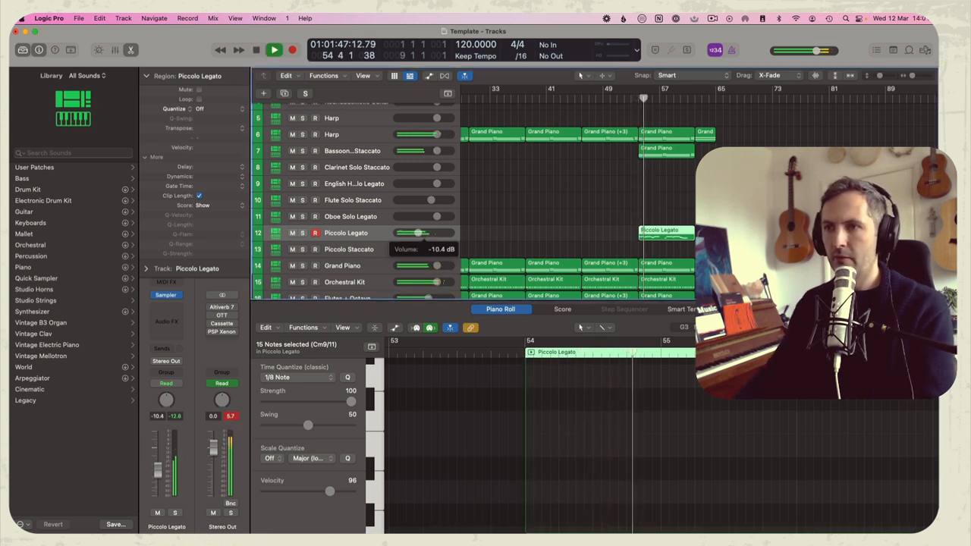
Copy the Piccolo Legato region at bar 54 to the Oboe Solo Legato track and close the note editor
drag(639, 235, 641, 218)
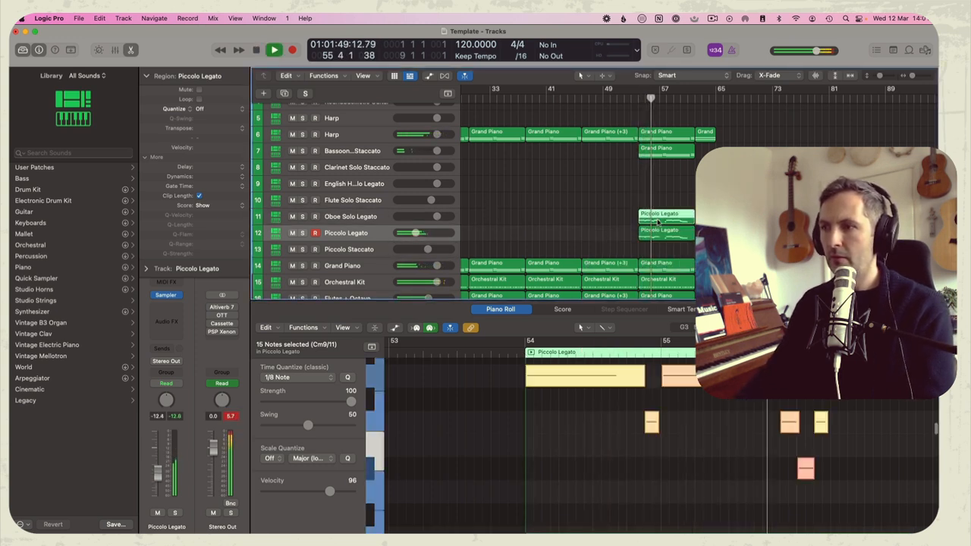
key(p)
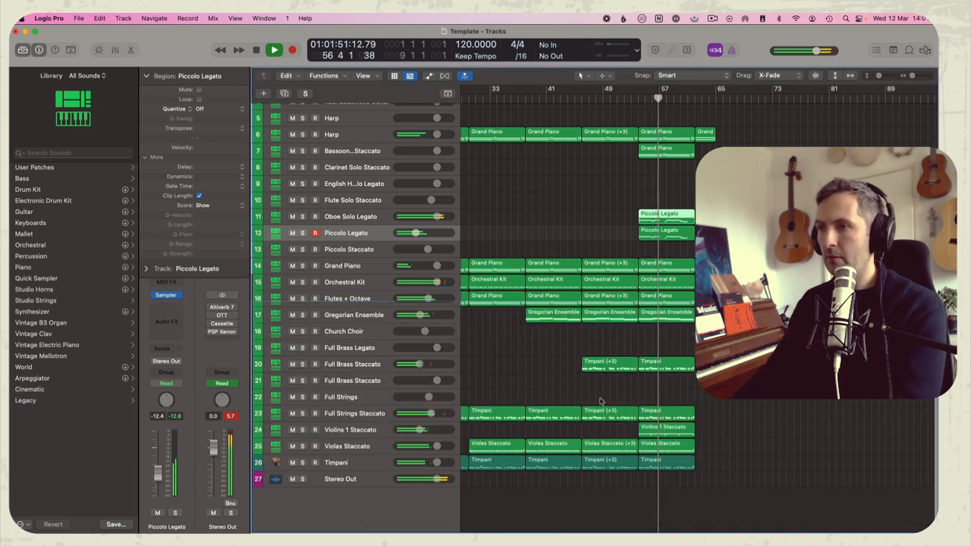
Move the copied melody region from the oboe track to the English Horn Solo Legato track and lower that track's volume
drag(653, 220, 641, 185)
drag(436, 184, 425, 183)
click(670, 246)
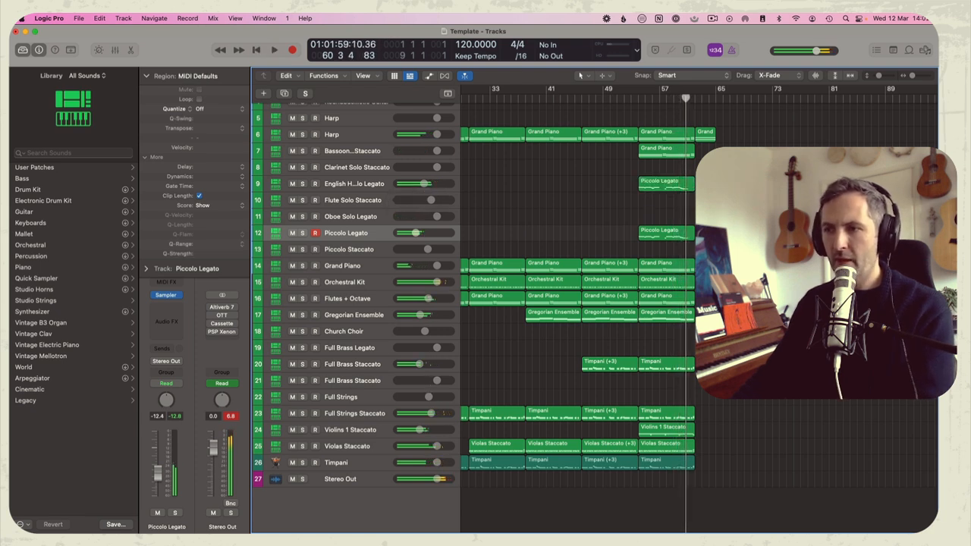
Copy the English horn melody region to the Full Brass Legato track at bar 54 and play it from there
drag(661, 185, 661, 350)
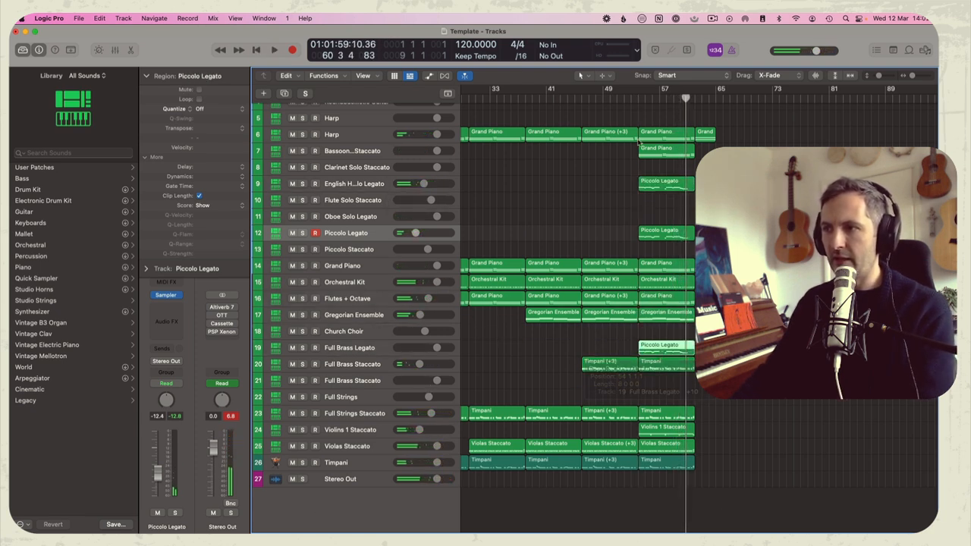
click(636, 98)
key(space)
click(492, 351)
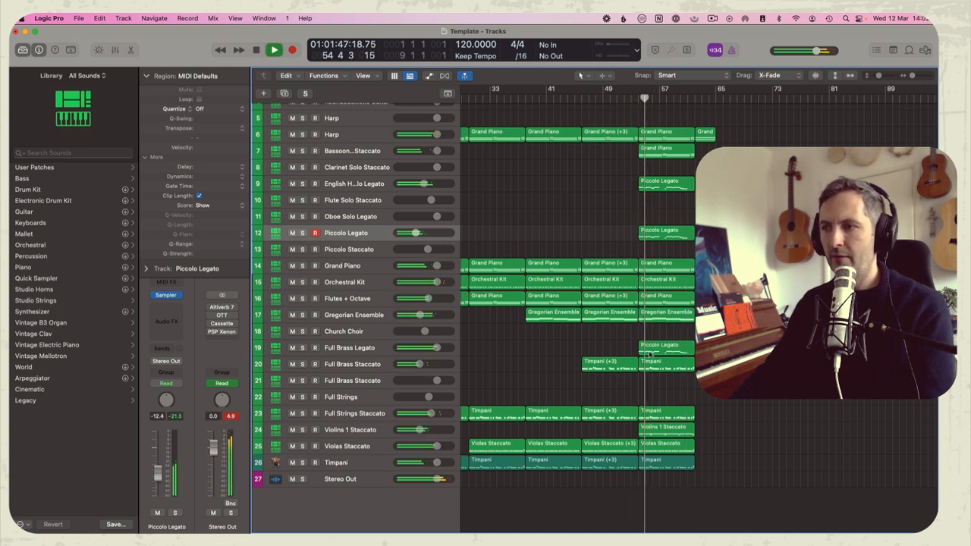
Extend the start of the Full Brass Legato region to bar 53 and add a short C3 lead-in note on beat 4
drag(644, 352, 637, 352)
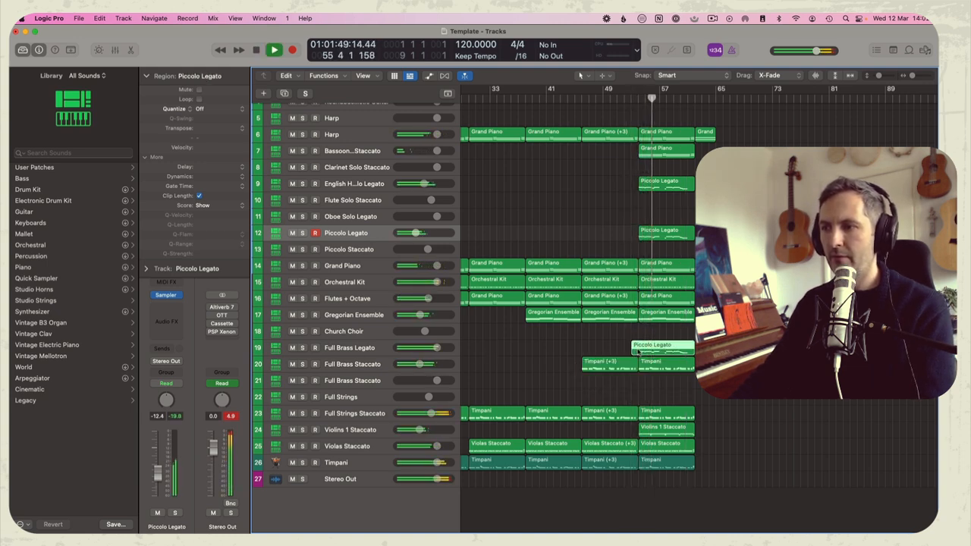
double_click(639, 352)
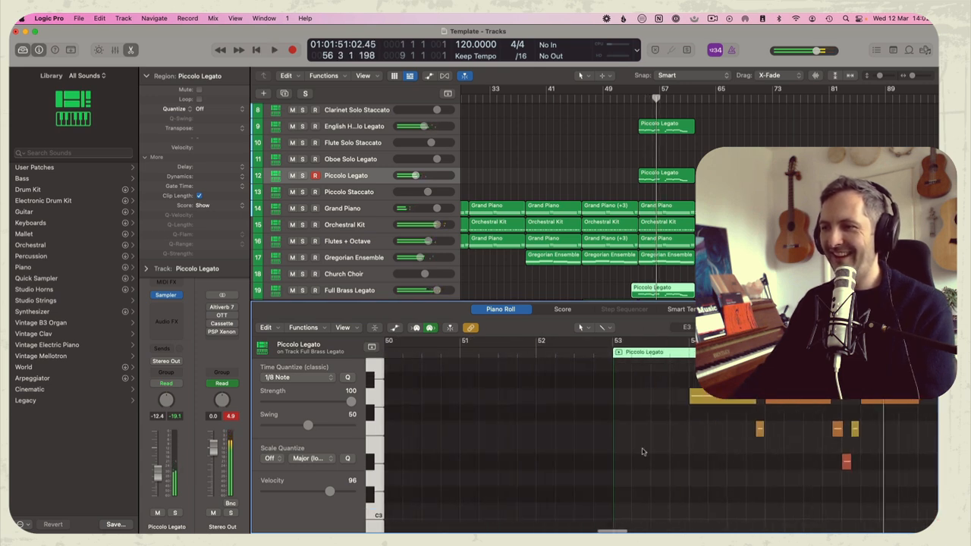
scroll(682, 444, right, 2)
drag(736, 434, 650, 513)
click(574, 356)
key(space)
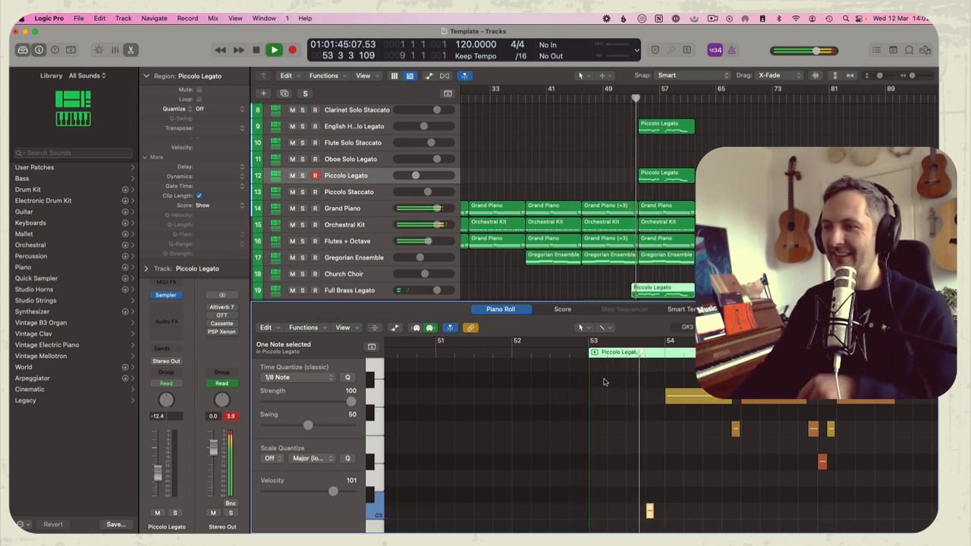
Lengthen the C3 lead-in note in the brass region to one beat, play it and close the note editor
scroll(650, 504, down, 2)
drag(658, 476, 663, 474)
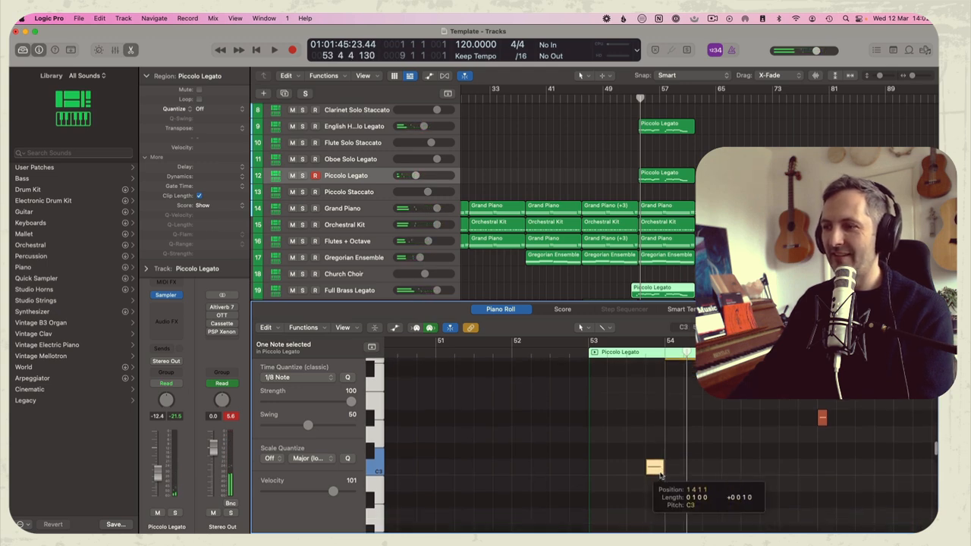
key(space)
key(e)
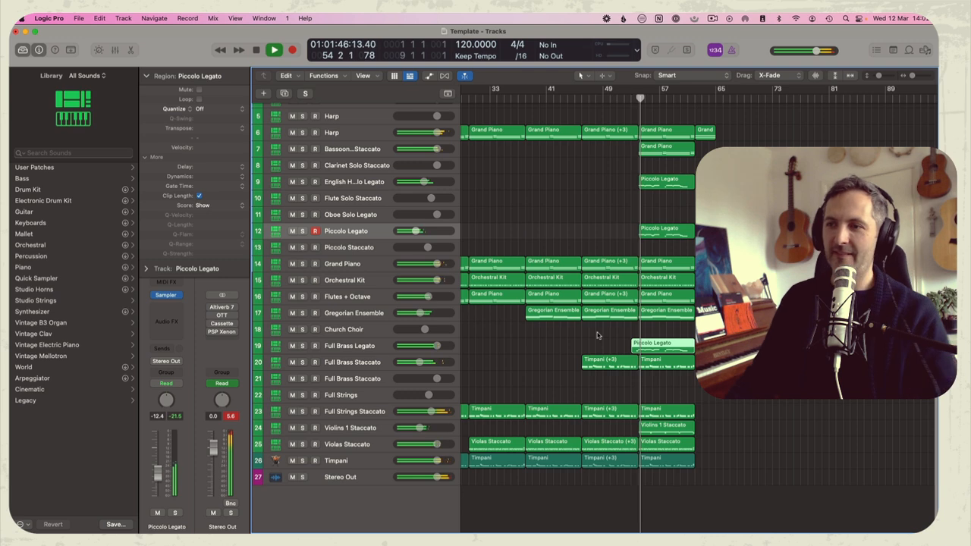
Transpose all notes of the English Horn Solo Legato region by an octave and close the note editor
click(660, 184)
key(e)
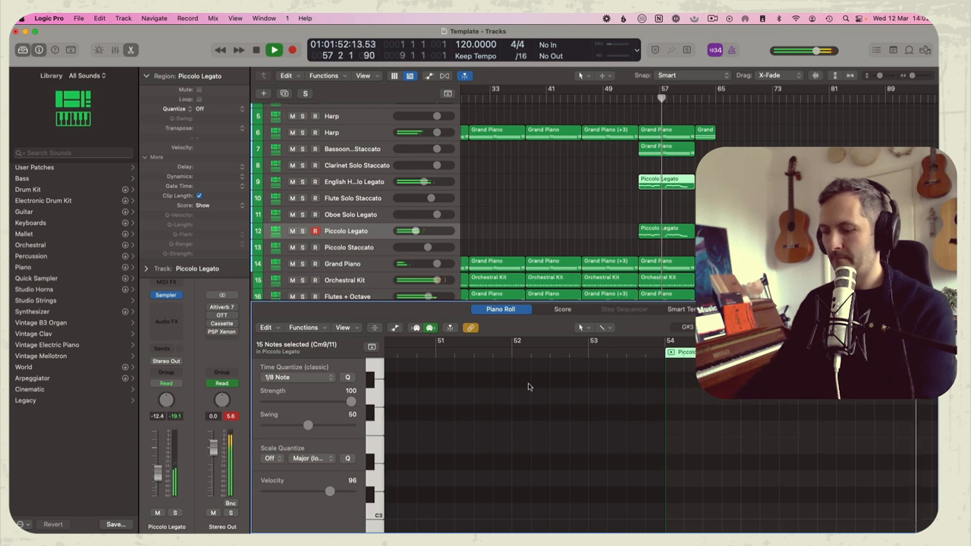
key(e)
click(643, 210)
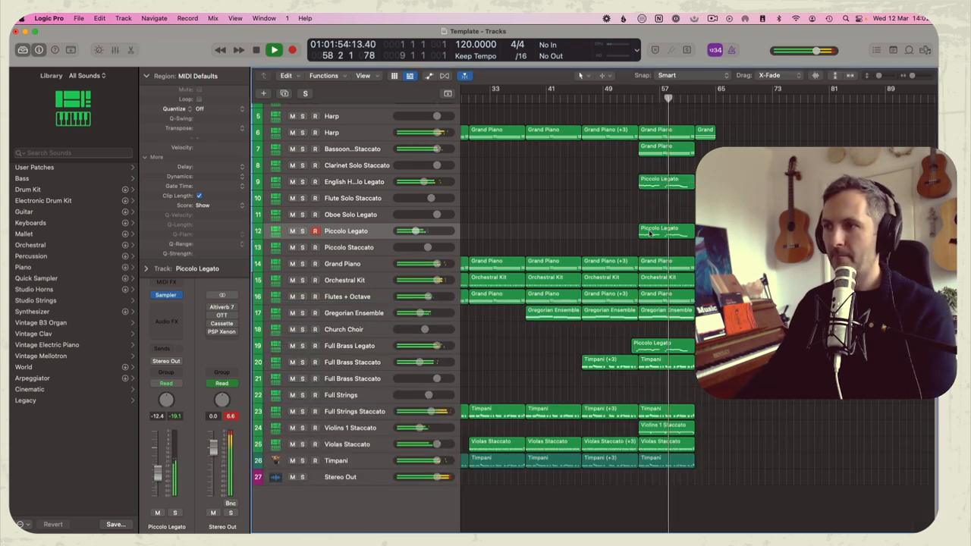
Check the notes of the Piccolo Legato region at bar 54 in the note editor and close it
click(649, 232)
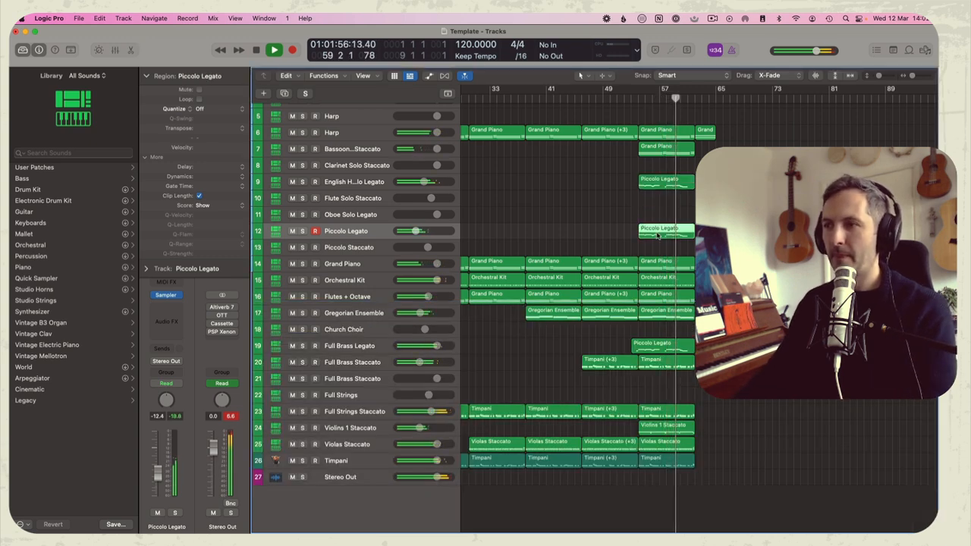
key(e)
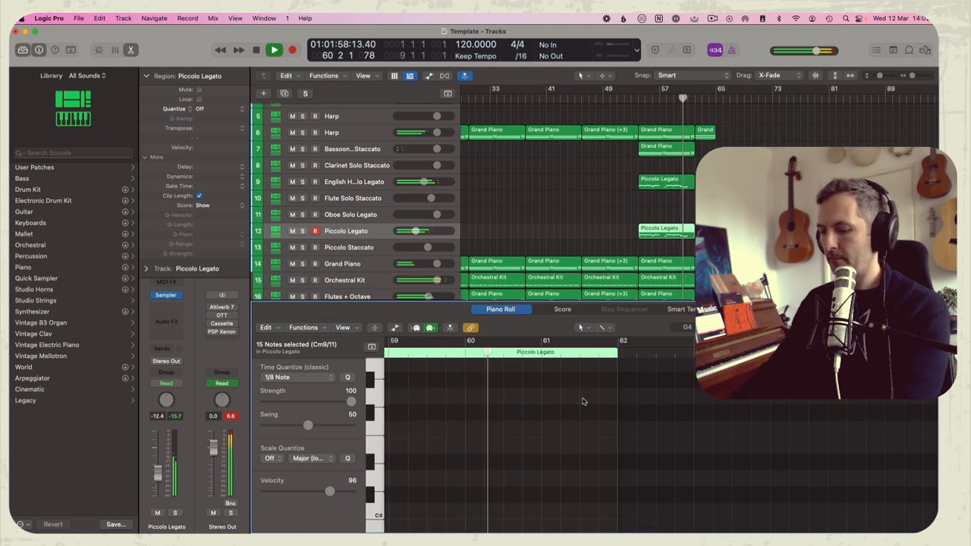
key(e)
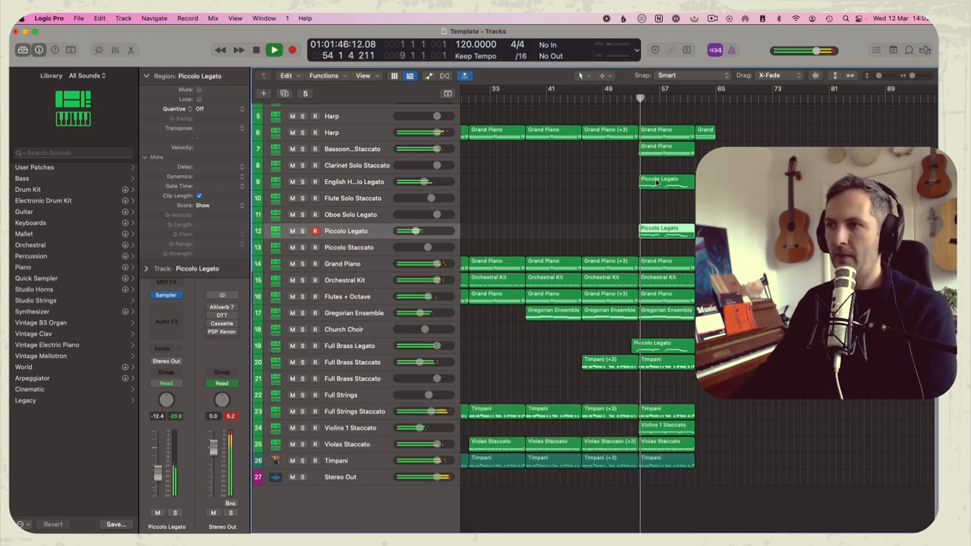
Move the English horn melody region to the Oboe Solo Legato track and lower that track's volume to -10.6 dB
drag(657, 182, 657, 213)
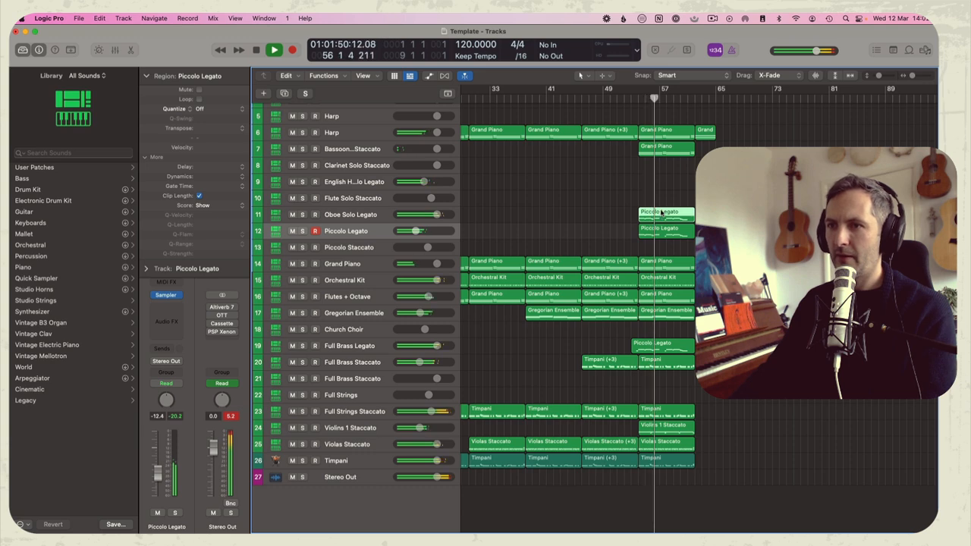
drag(436, 214, 437, 215)
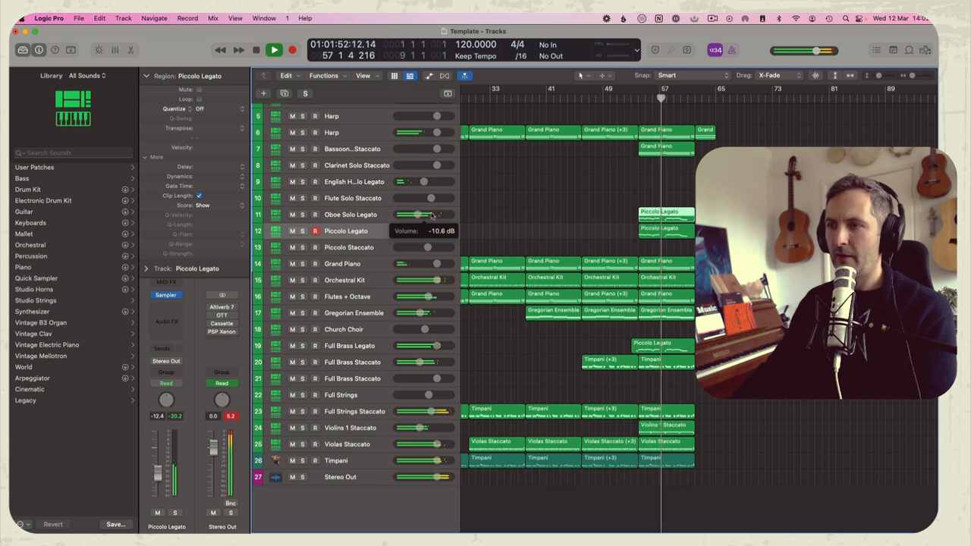
Try the oboe's melody region on the empty Harp track 5, play it and check its notes
key(space)
scroll(591, 210, up, 3)
drag(644, 274, 652, 178)
key(space)
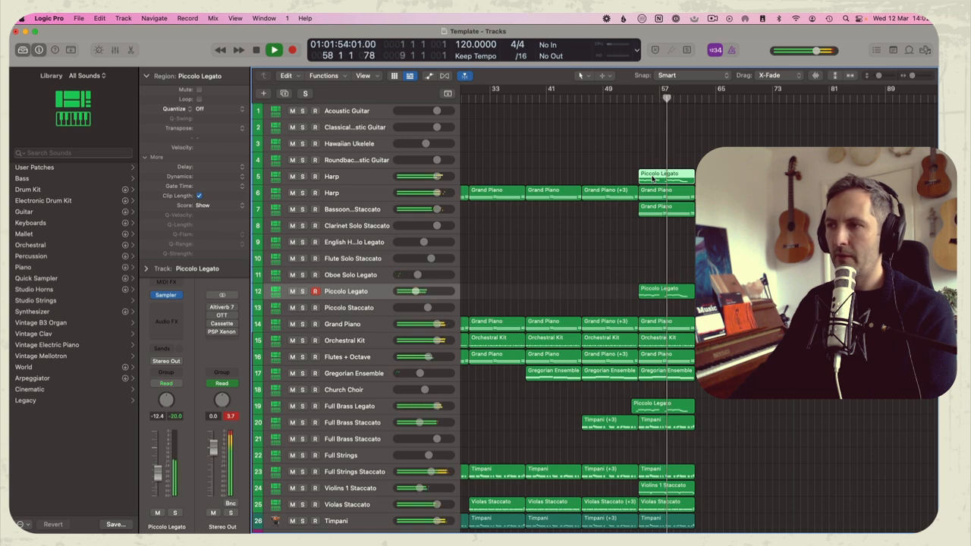
double_click(652, 179)
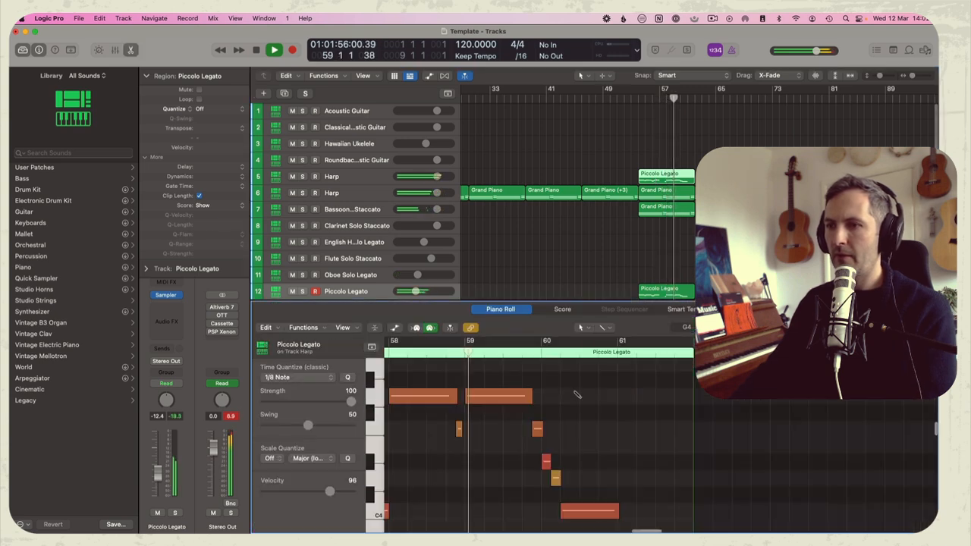
key(e)
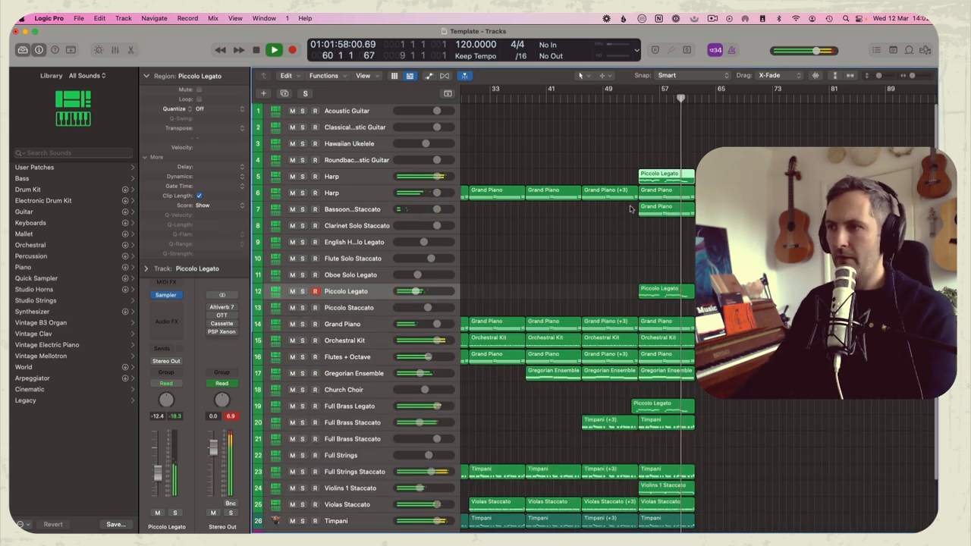
click(638, 148)
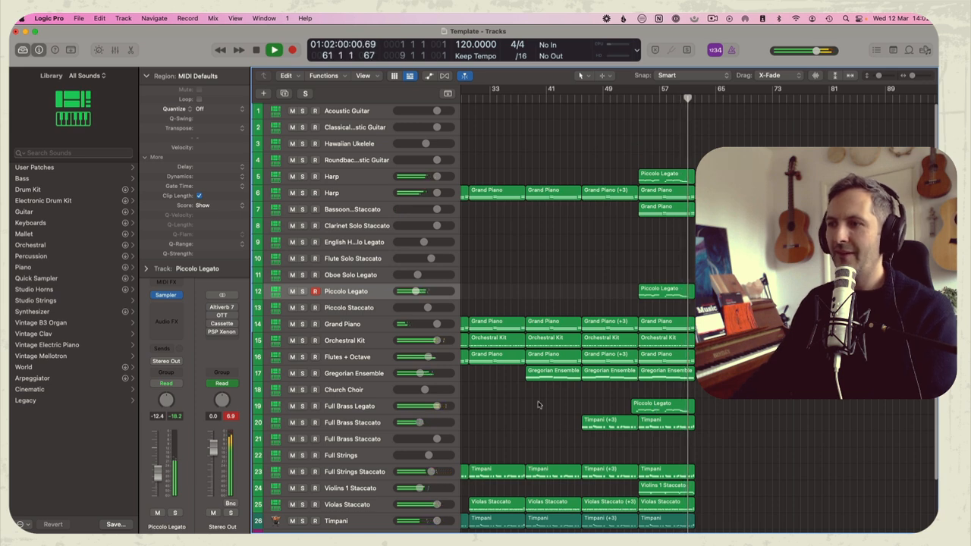
Replace the melody region on Harp track 5 with a copy of the Full Brass Legato region, and copy it to the classical guitar track too
key(space)
click(670, 180)
key(Delete)
drag(647, 405, 651, 137)
key(space)
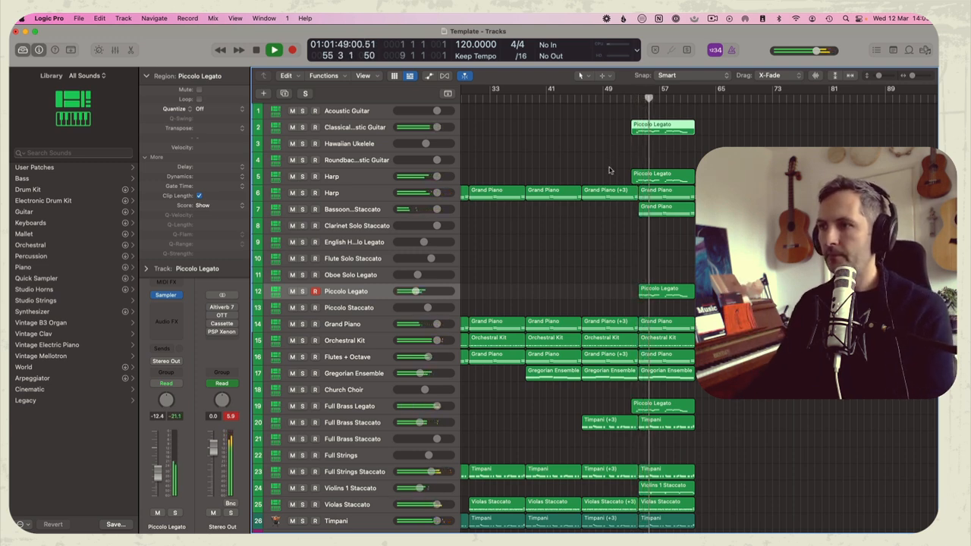
click(607, 211)
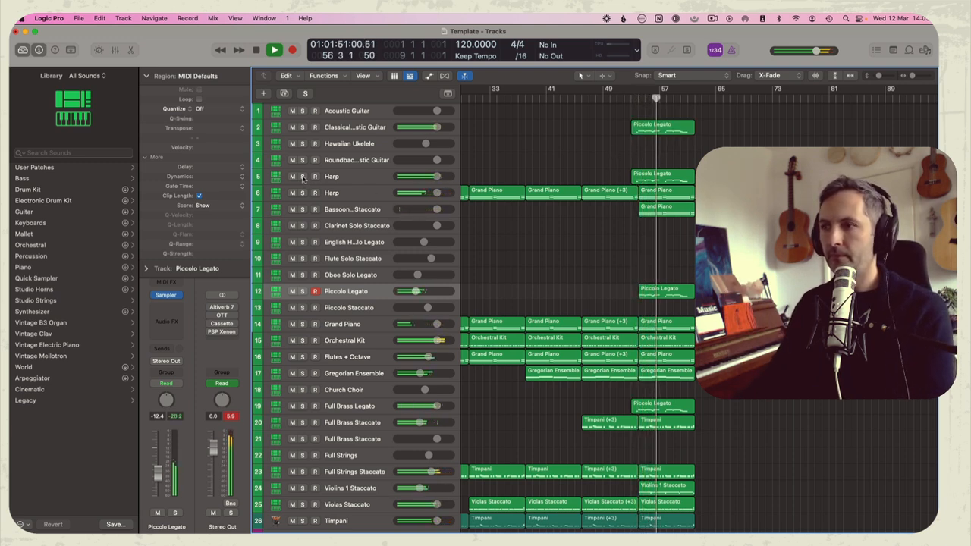
Mute the Full Brass Legato and Piccolo Legato tracks, lower the classical guitar's volume and replay from bar 53
click(293, 407)
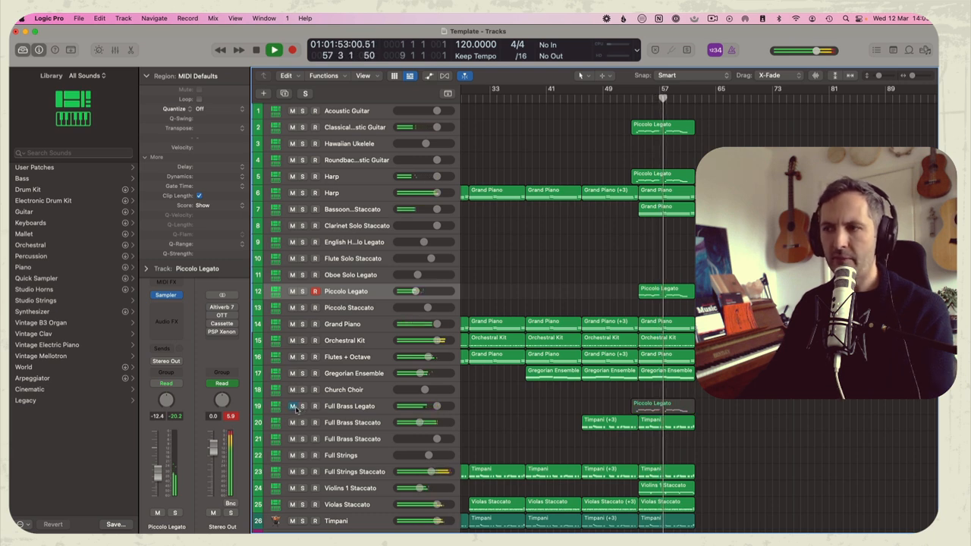
click(293, 291)
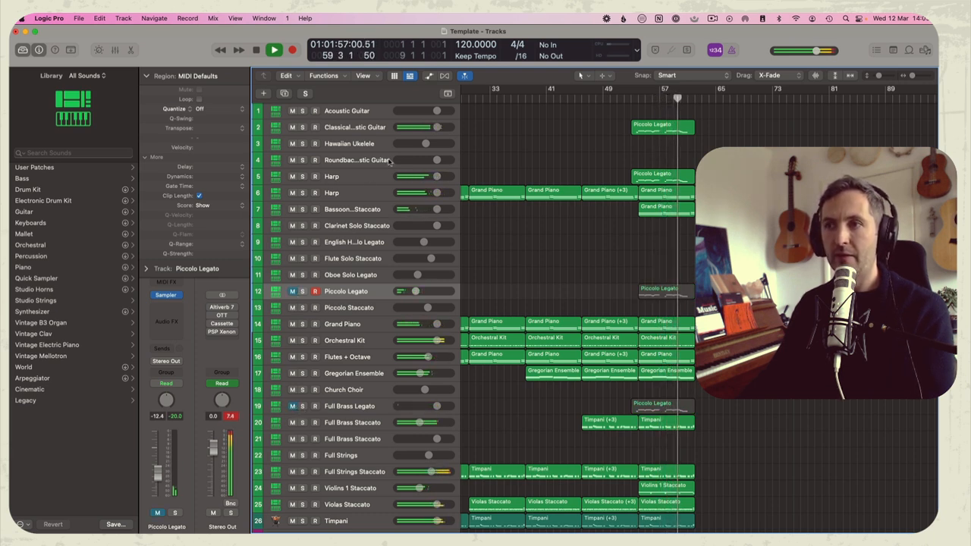
drag(444, 128, 424, 127)
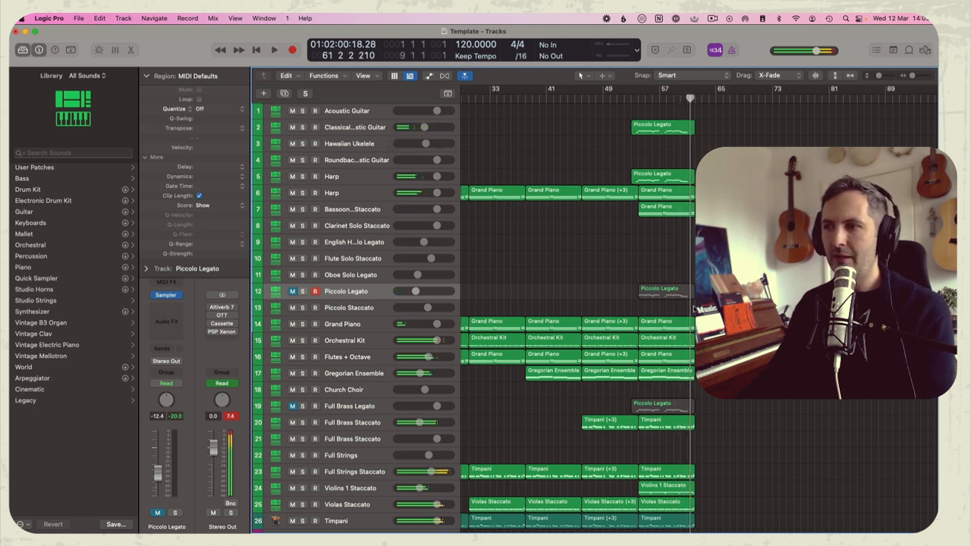
click(632, 97)
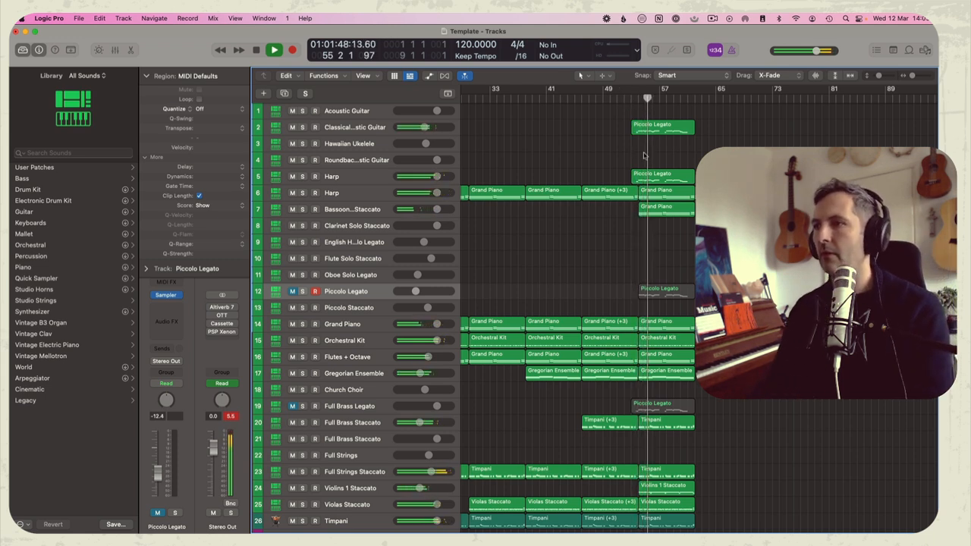
Delete the muted melody regions from the Full Brass Legato and Piccolo Legato tracks
click(293, 408)
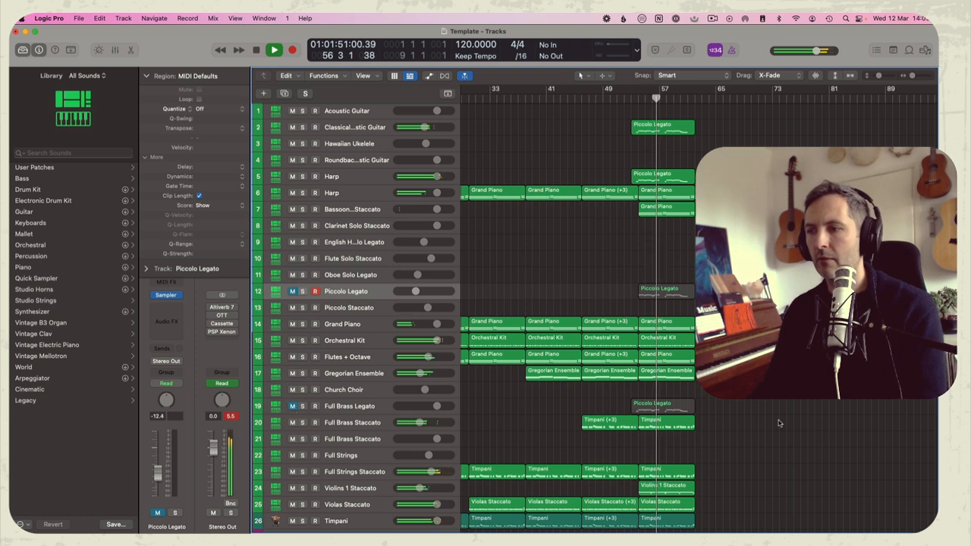
click(666, 293)
key(Delete)
scroll(657, 253, right, 3)
scroll(657, 253, left, 1)
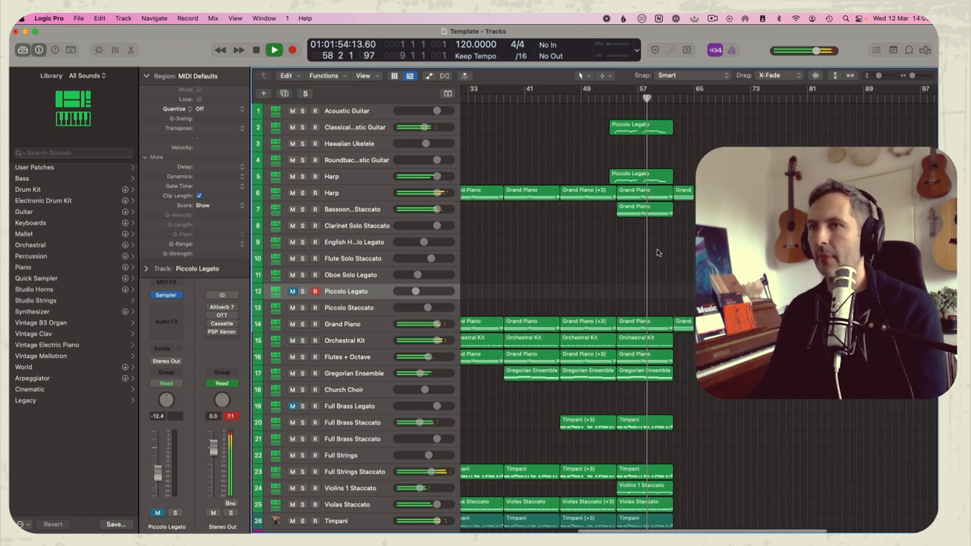
Move the short closing regions on the Harp and Grand Piano tracks from bar 62 to bar 70
drag(683, 180, 716, 526)
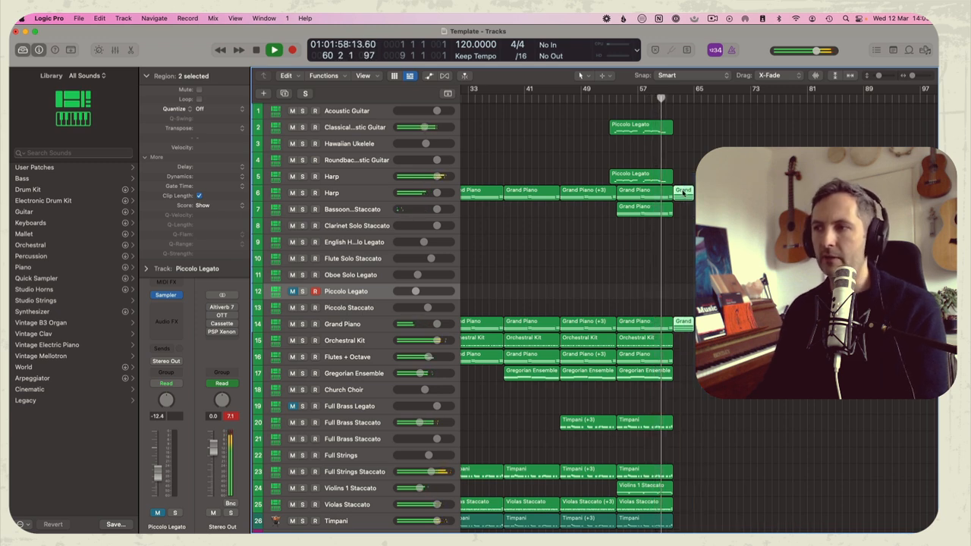
drag(682, 193, 738, 195)
key(space)
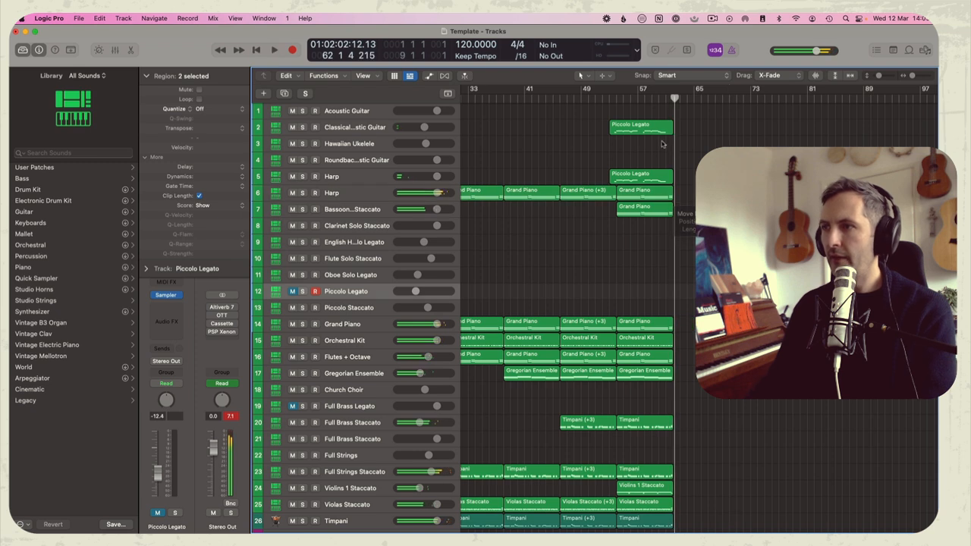
Copy the classical guitar and harp melody regions to bar 61, and the Orchestral Kit and Full Strings Staccato regions to bar 62
mouse_move(674, 130)
mouse_down()
mouse_move(682, 124)
mouse_move(681, 132)
mouse_up()
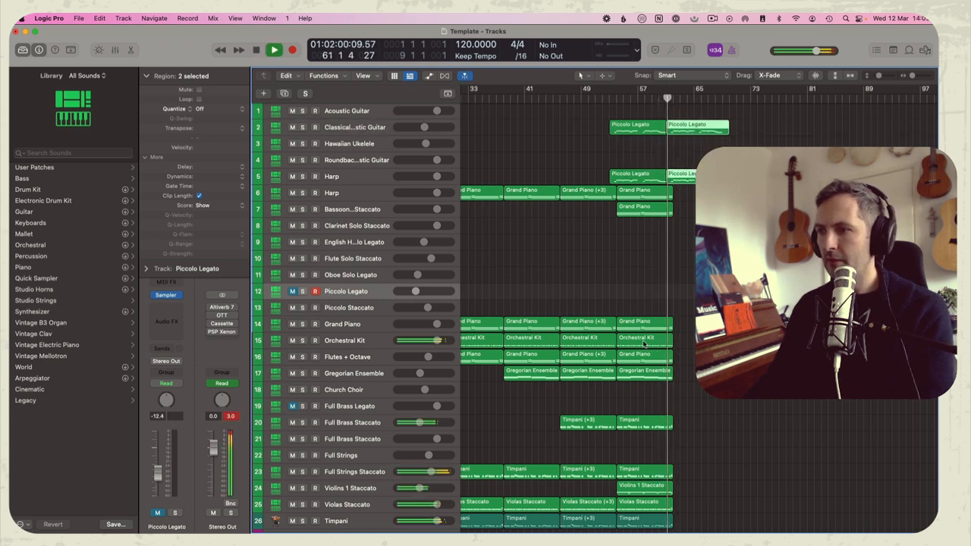
key(super+v)
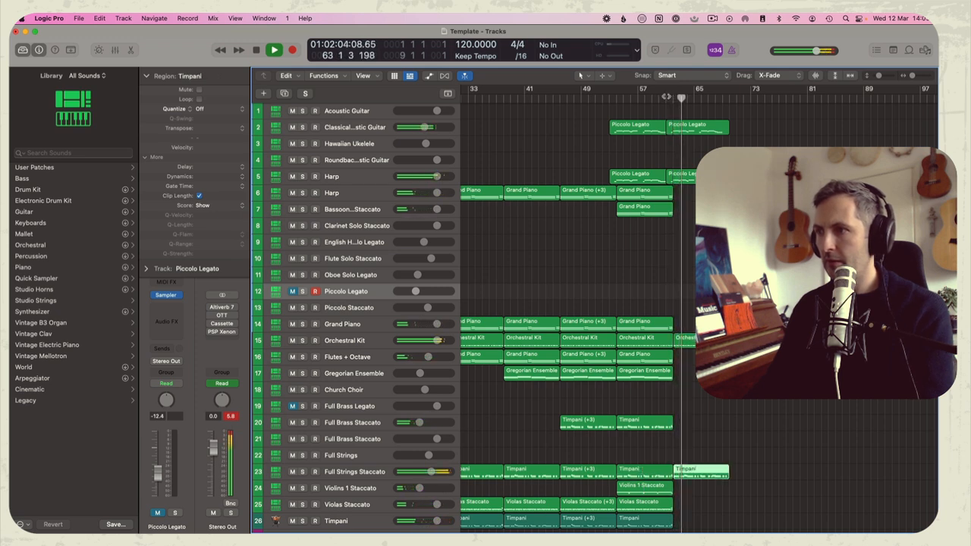
Copy the Harp track 6 and bassoon accompaniment regions to bar 62, and cut the bassoon copy off at about bar 65
click(638, 253)
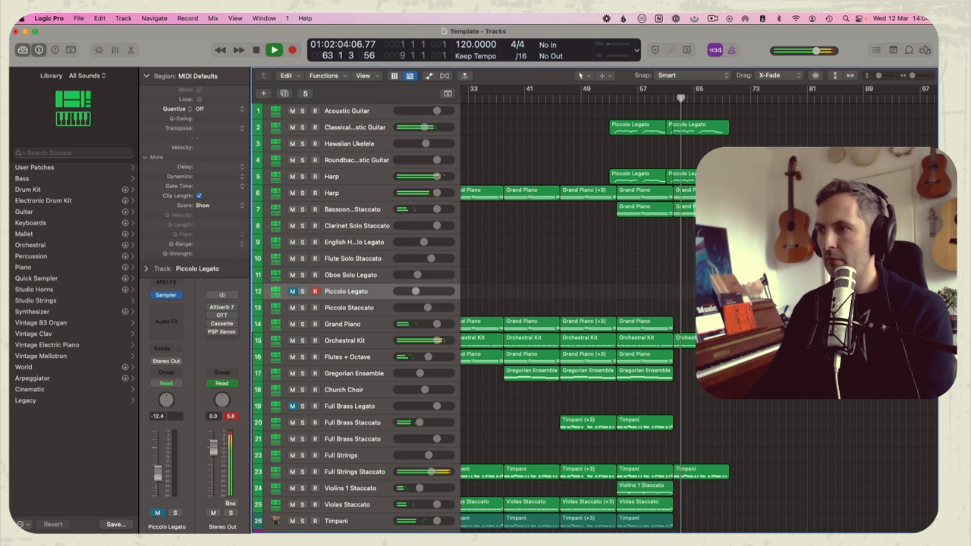
key(super+t)
click(549, 214)
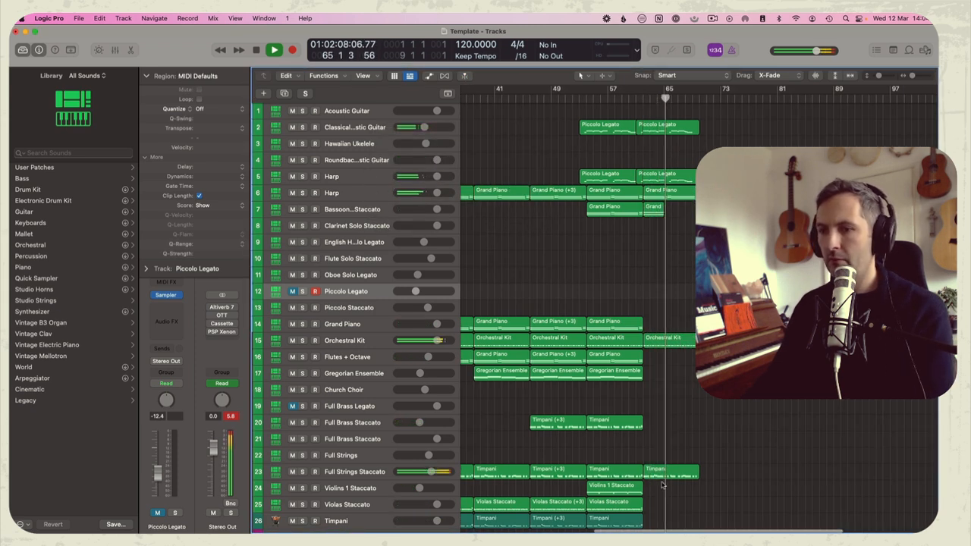
Move the short closing regions on the Harp and Grand Piano tracks to bar 78
scroll(662, 485, down, 2)
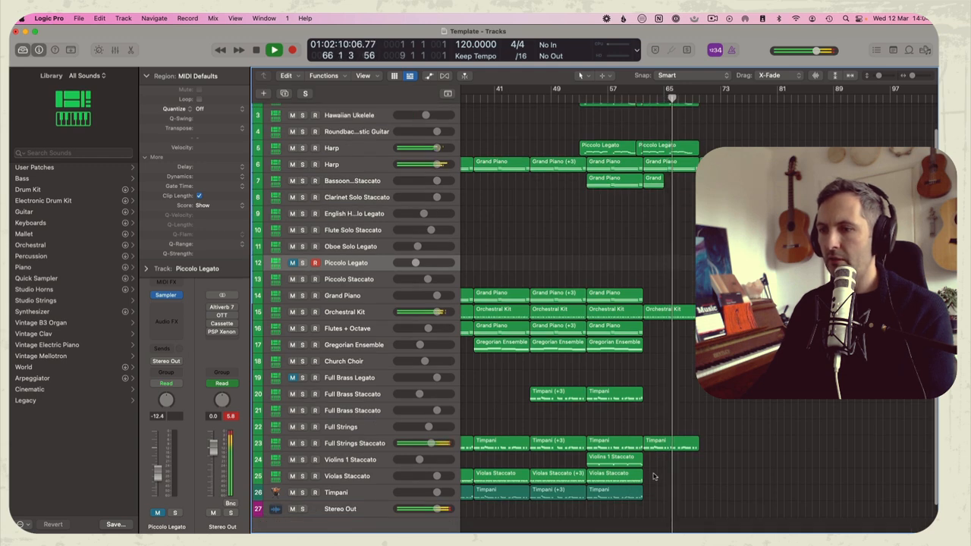
scroll(680, 464, up, 2)
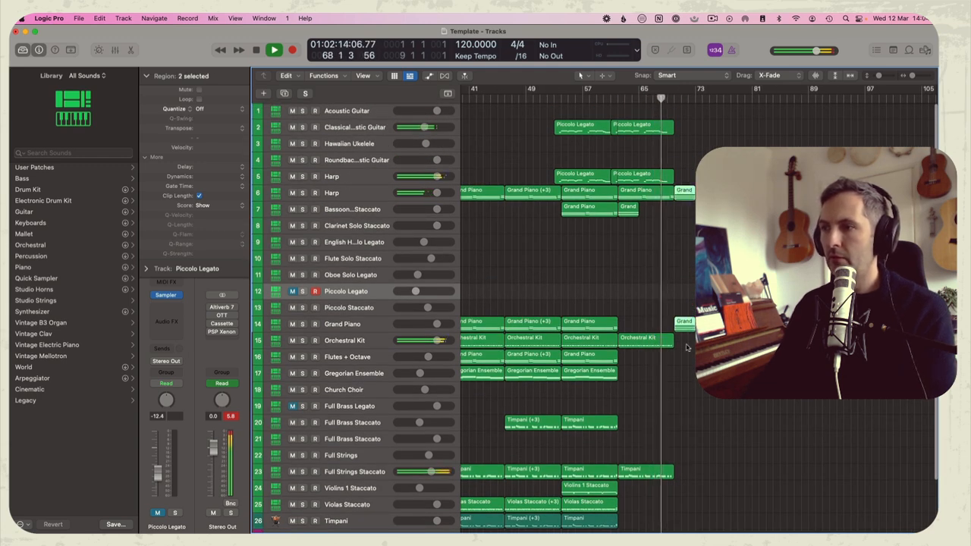
drag(682, 326, 735, 327)
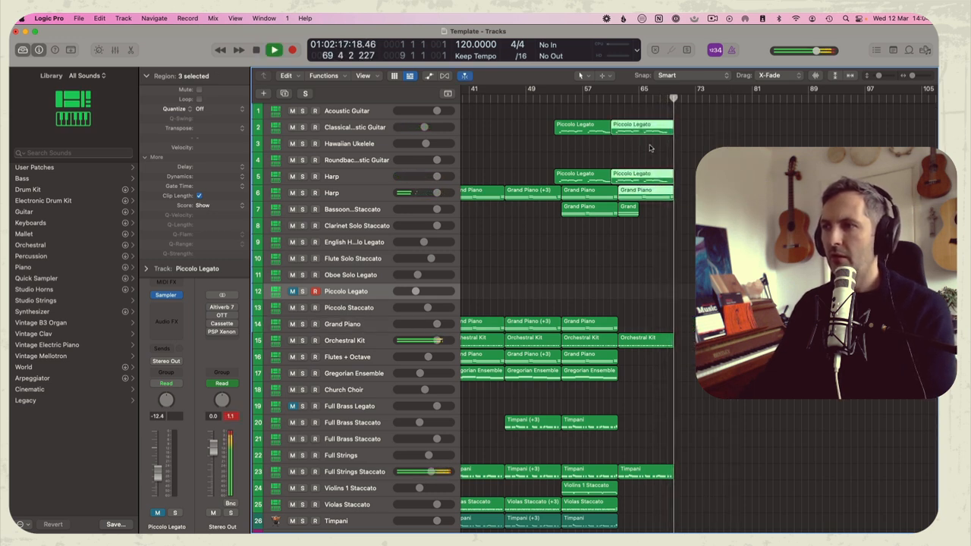
Copy the classical guitar and harp melody regions to bar 69 and the Harp track 6 accompaniment region to bar 70
click(650, 143)
drag(634, 180, 688, 181)
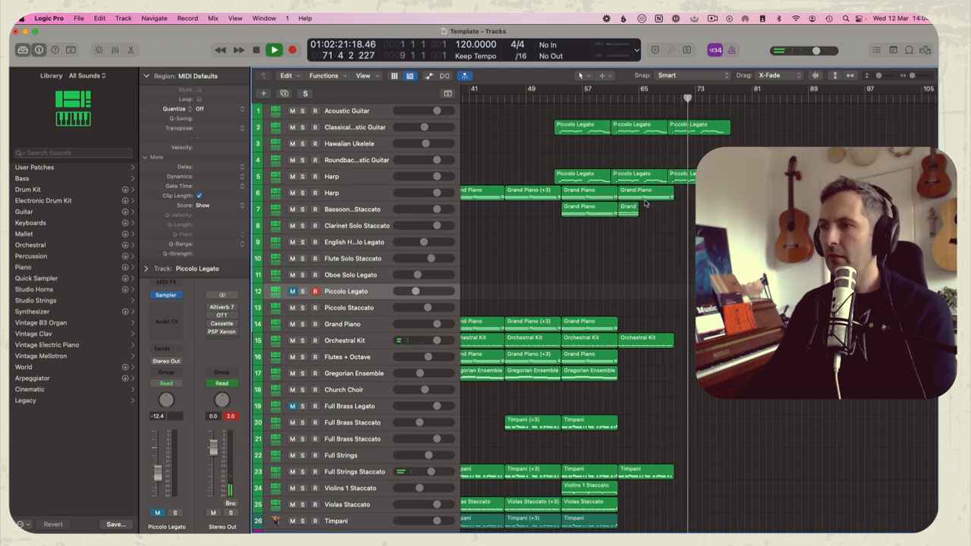
click(662, 390)
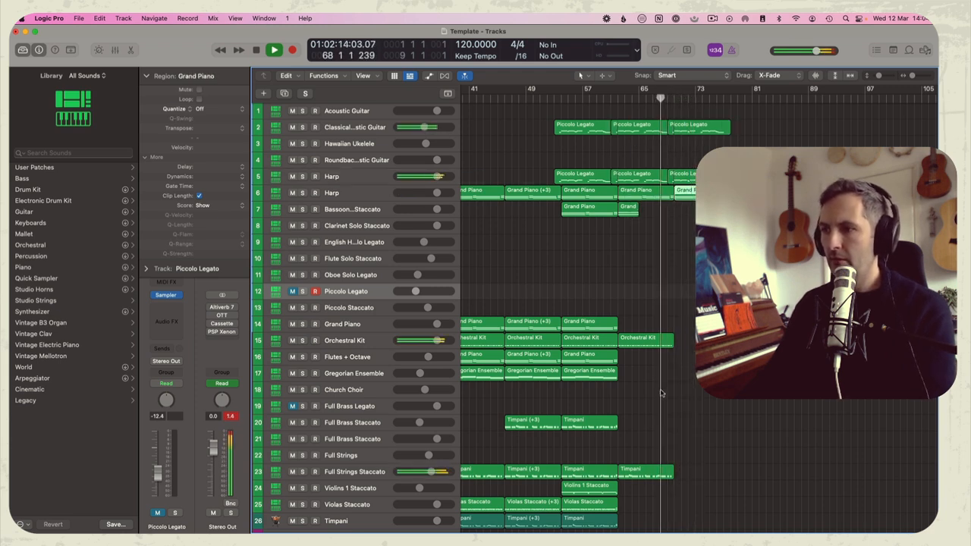
Copy the Grand Piano track's region at bar 54 to bars 62 and 70, and repeat the Orchestral Kit region at bar 70
drag(577, 326, 690, 329)
click(689, 295)
click(644, 342)
key(super+r)
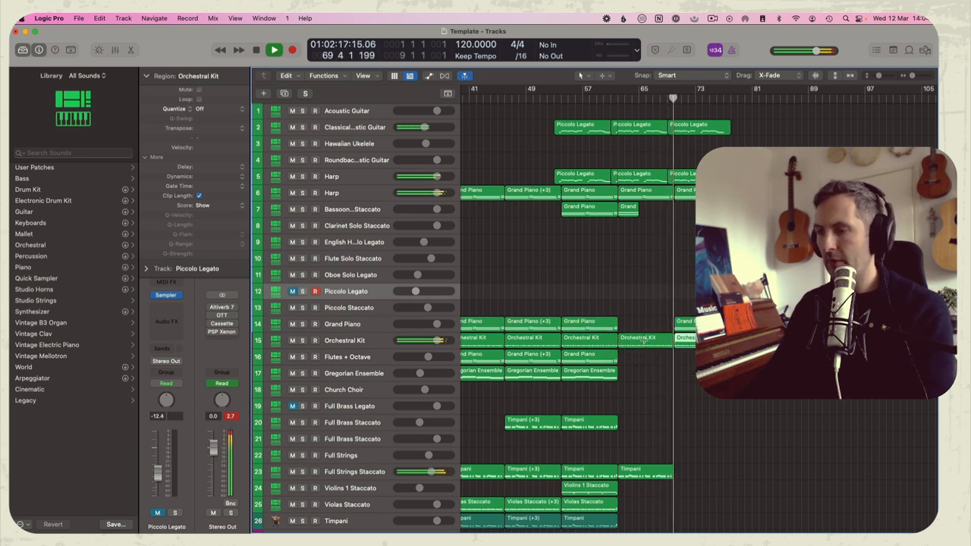
click(668, 302)
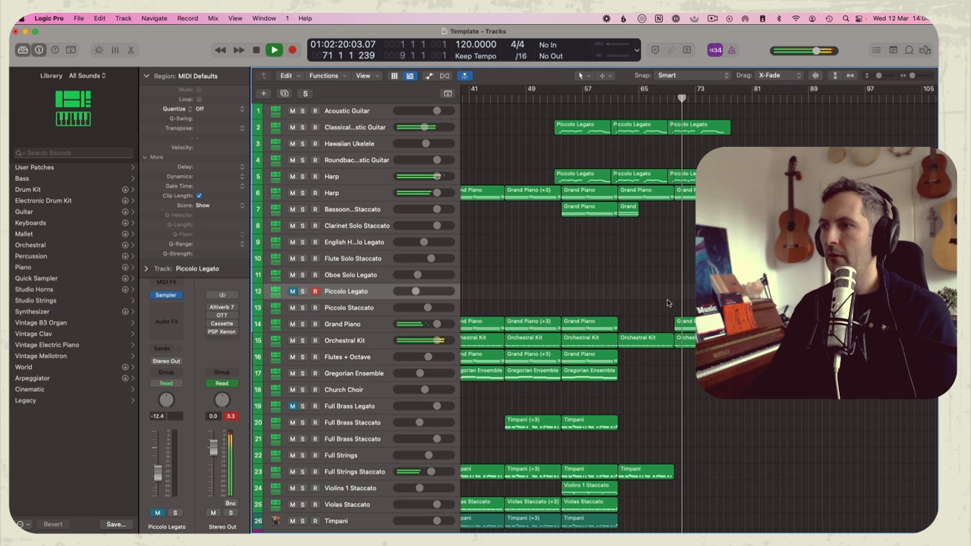
drag(590, 324, 646, 325)
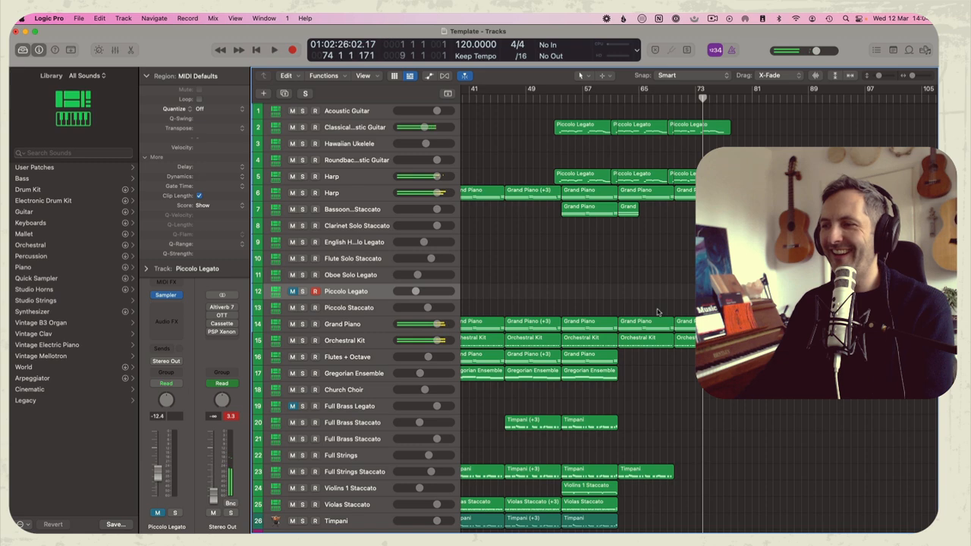
Remove the fade-out from the Stereo Out volume automation around bar 73, keeping it at 0.0 dB, and resume playback
key(space)
key(a)
scroll(682, 380, down, 6)
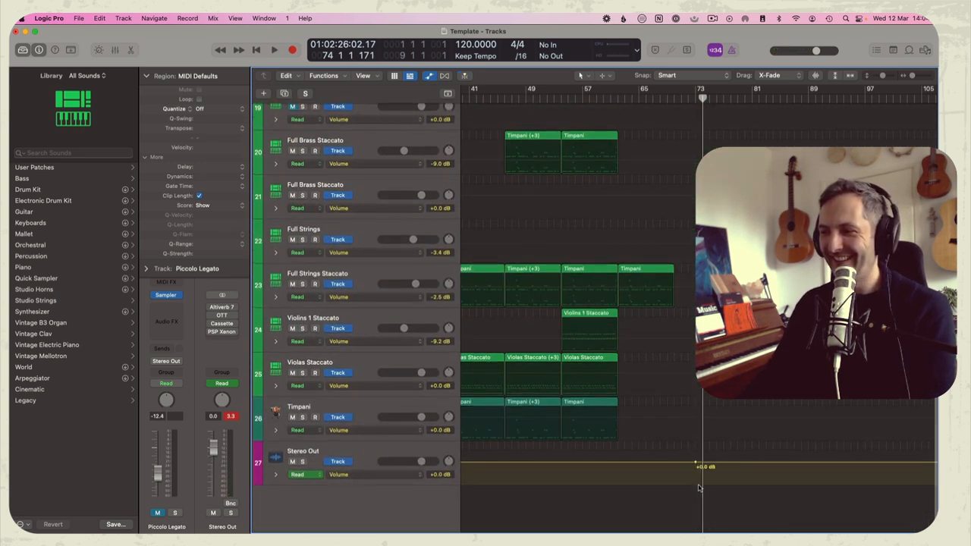
key(a)
scroll(764, 433, up, 5)
key(space)
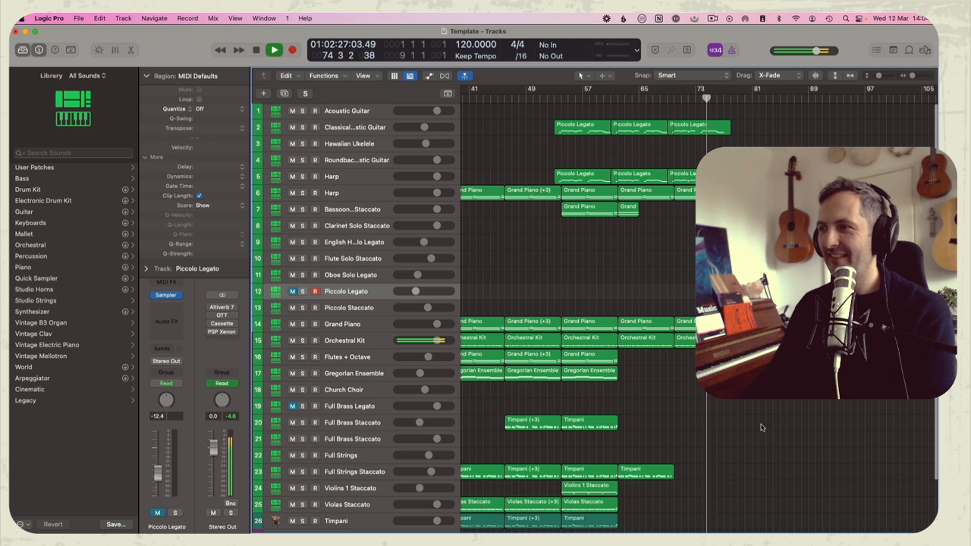
scroll(687, 304, right, 2)
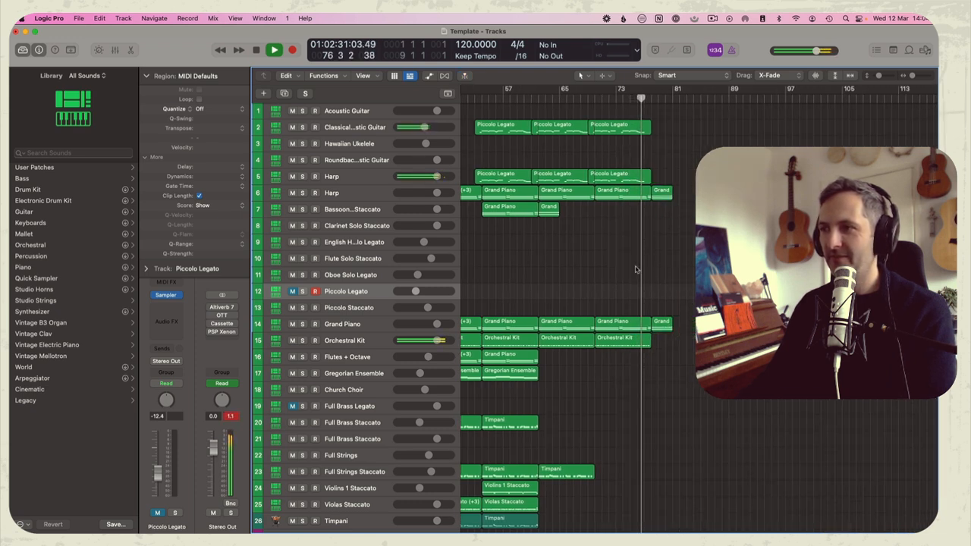
scroll(551, 419, down, 3)
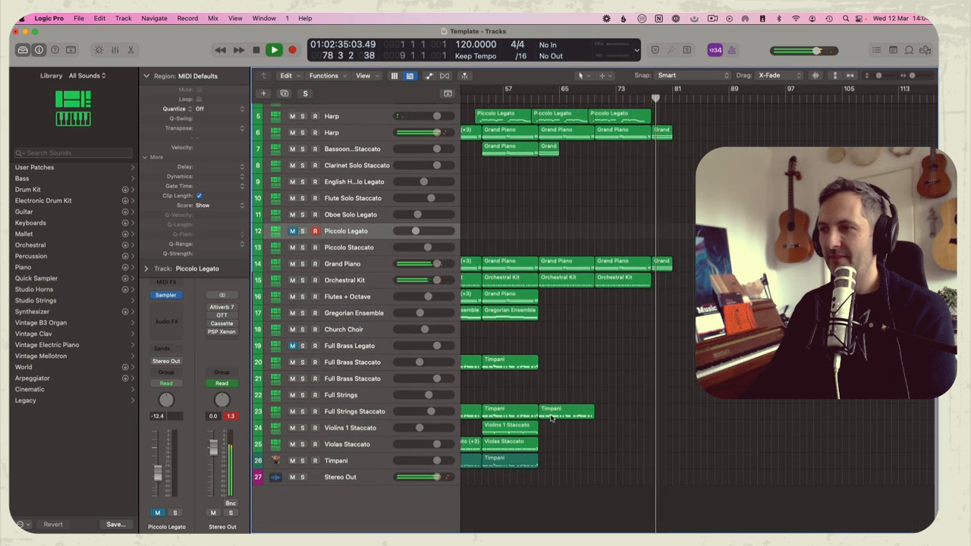
Draw a fade-out in the Stereo Out volume automation from 0.0 dB near bar 78 down to -∞ dB at bar 81, and hide the automation
key(space)
key(super+Down)
key(a)
scroll(653, 455, down, 5)
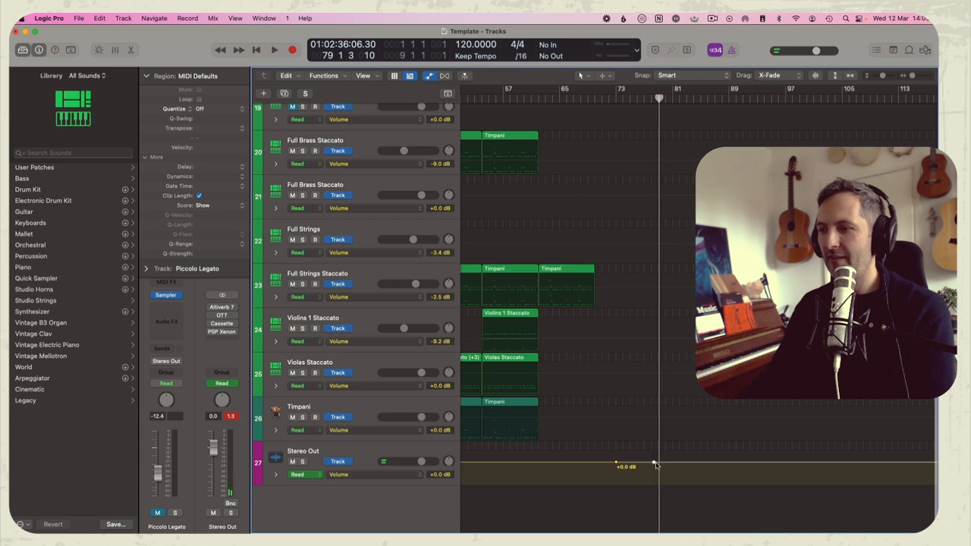
drag(686, 463, 689, 523)
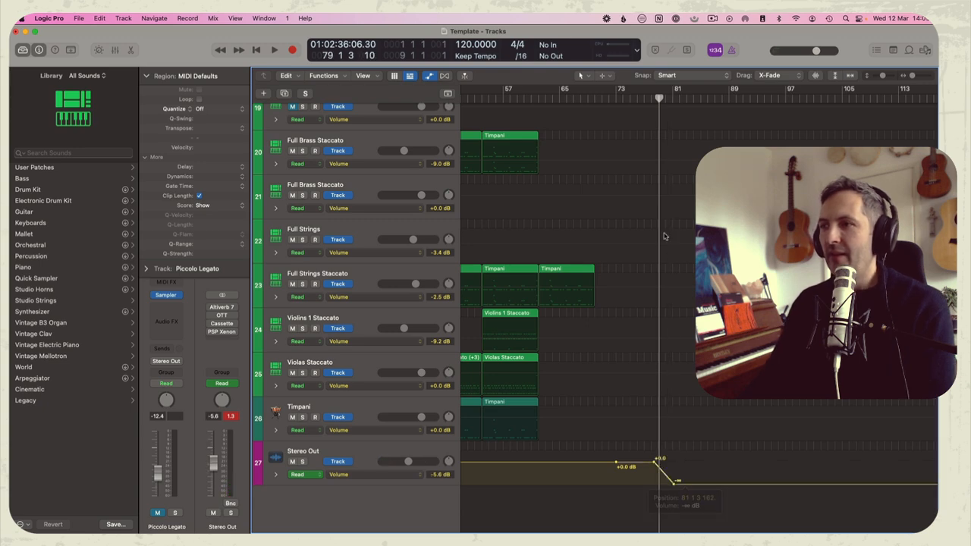
drag(659, 98, 671, 97)
scroll(645, 322, up, 10)
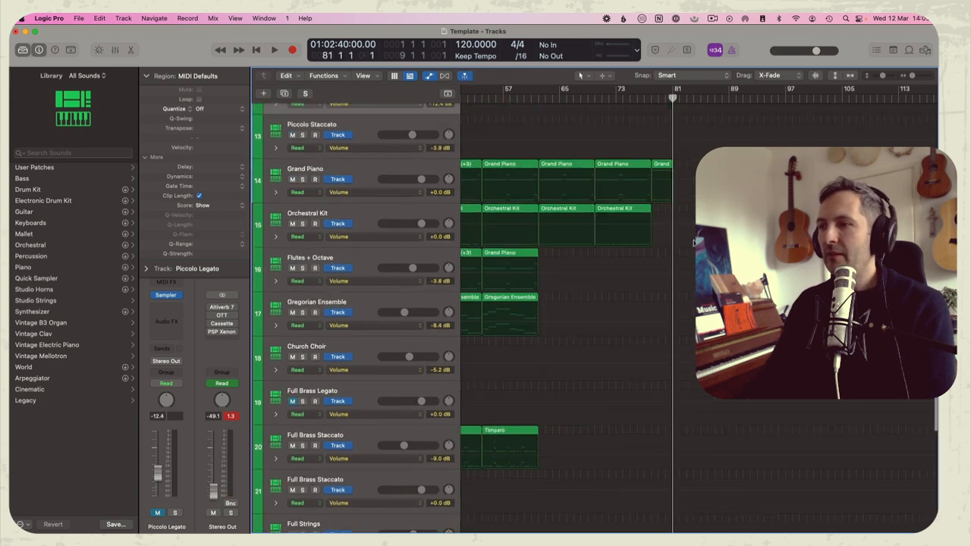
key(a)
key(super+Up)
key(z)
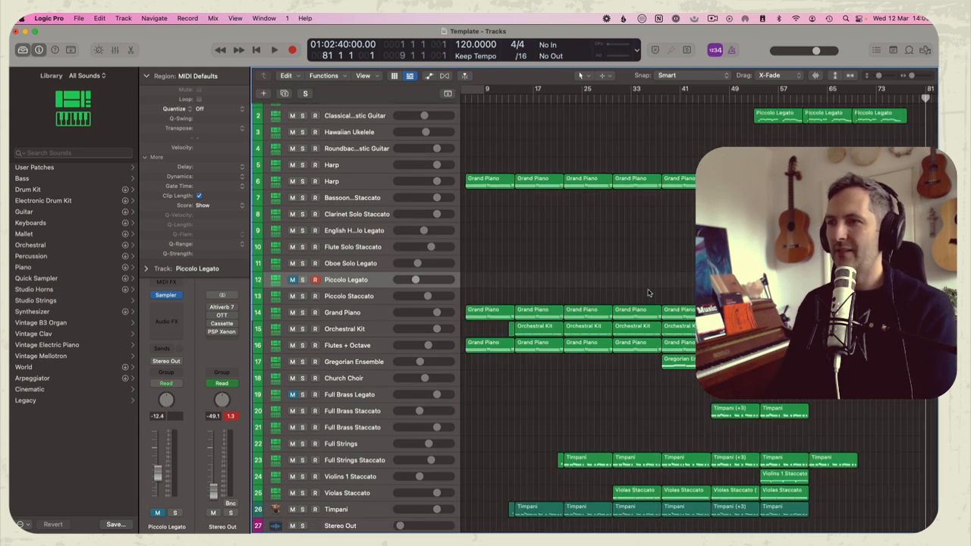
Return to the start of the project, select all regions and play the arrangement from bar 6
key(space)
key(space)
key(Return)
key(space)
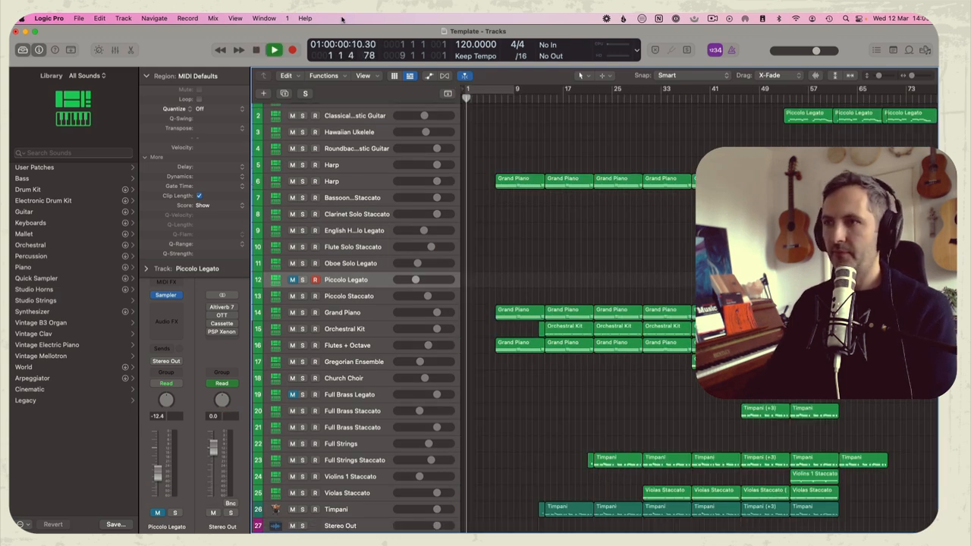
key(super+a)
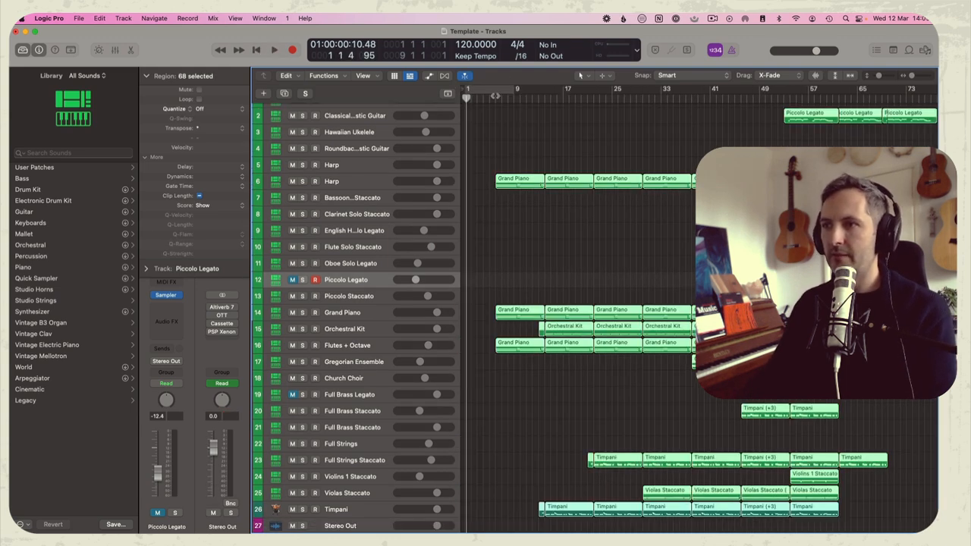
key(space)
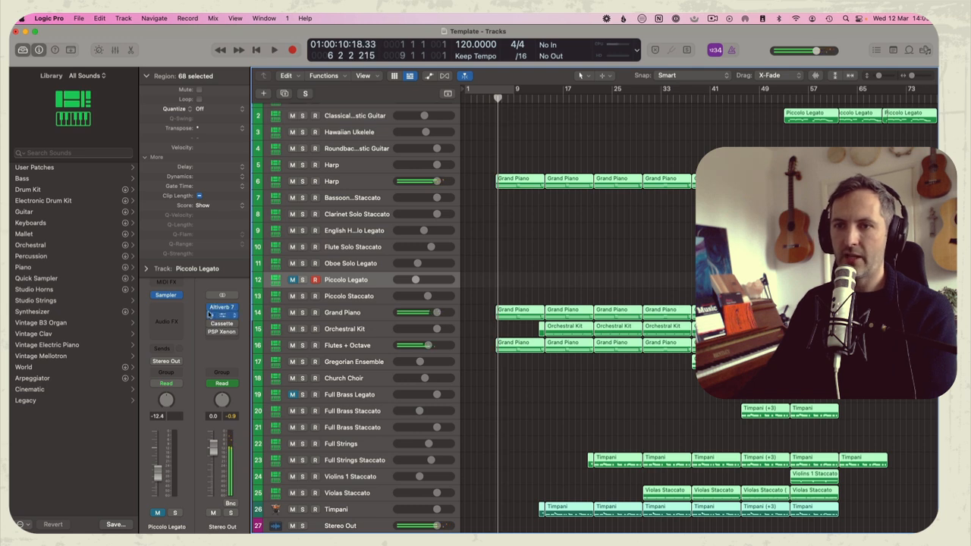
Enable the Altiverb 7, OTT, Cassette and PSP Xenon effects on the Stereo Out channel and stop playback
click(210, 328)
click(210, 328)
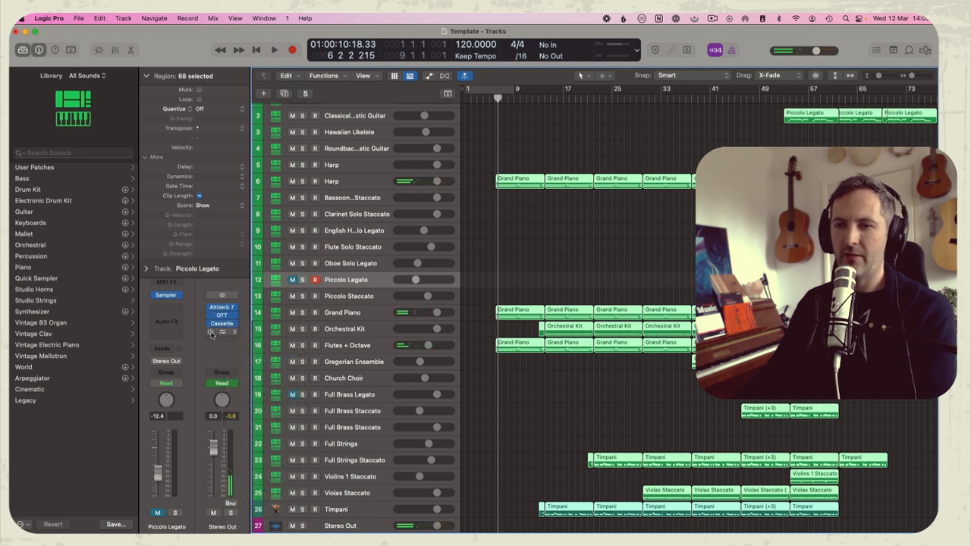
key(space)
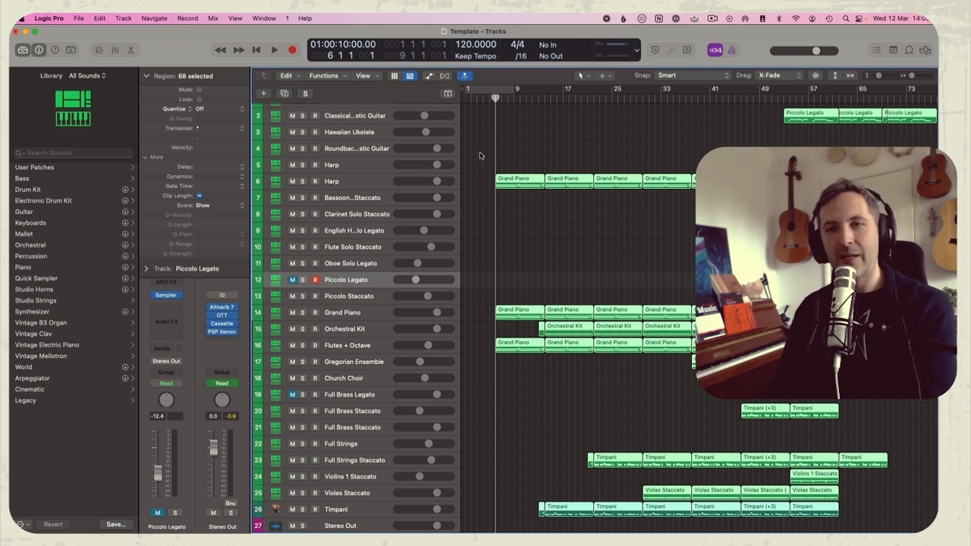
Play the arrangement from bar 6 and switch record-arming from the Piccolo Legato track to the Grand Piano track
key(space)
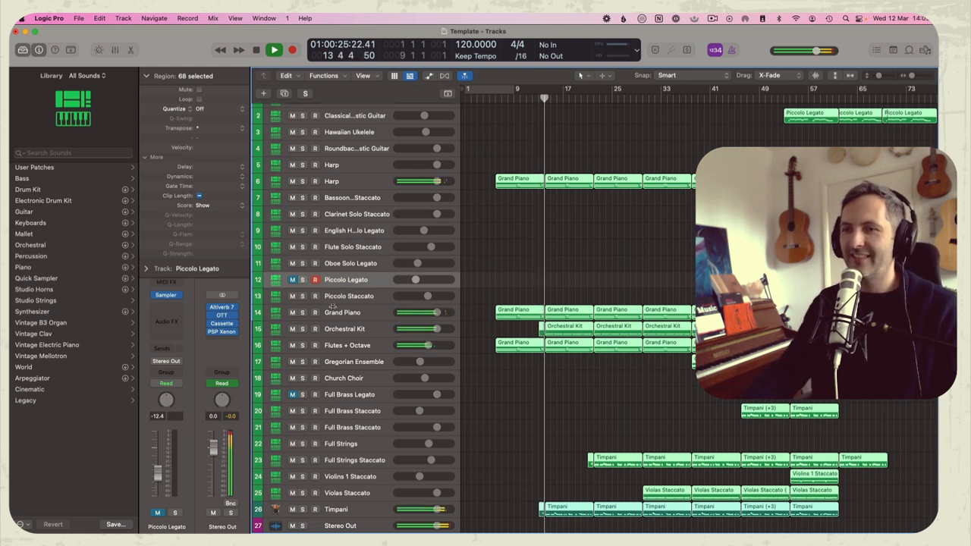
click(317, 283)
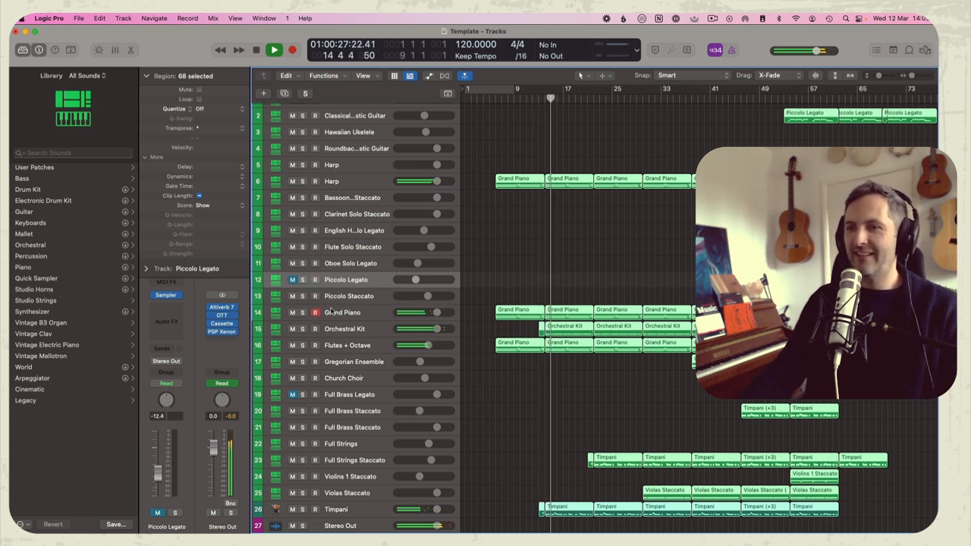
scroll(615, 287, right, 3)
scroll(616, 287, right, 3)
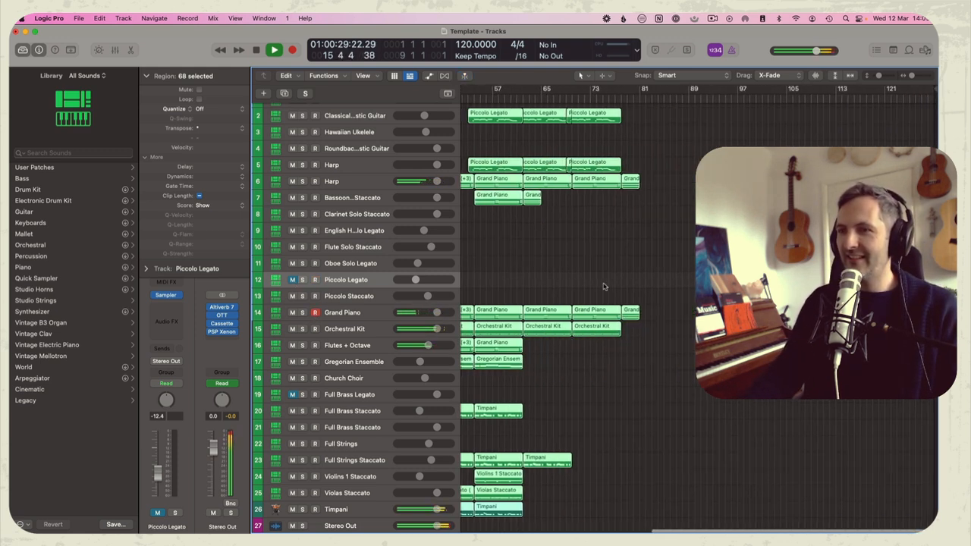
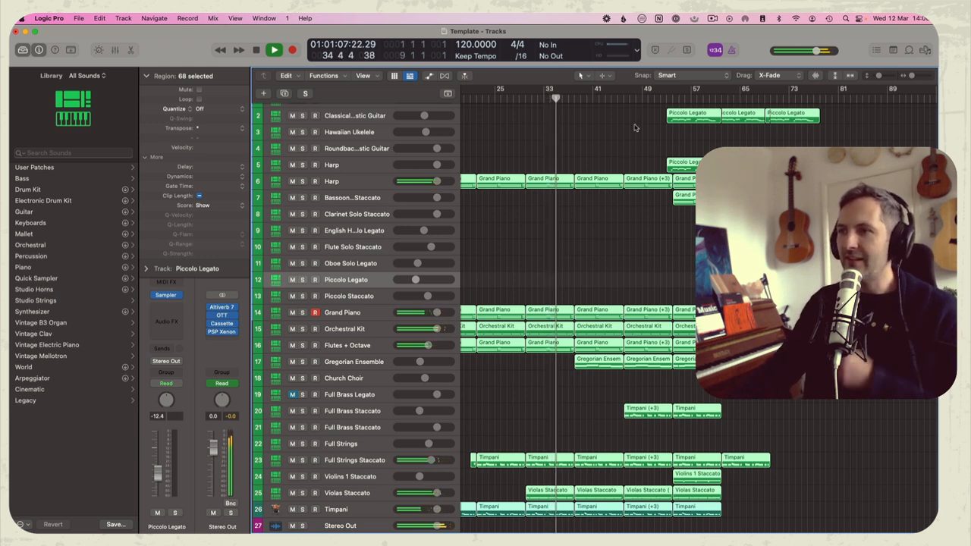
Jump playback to around bar 53, deselect all regions and slightly lower the Violins 1 Staccato track's volume
click(665, 98)
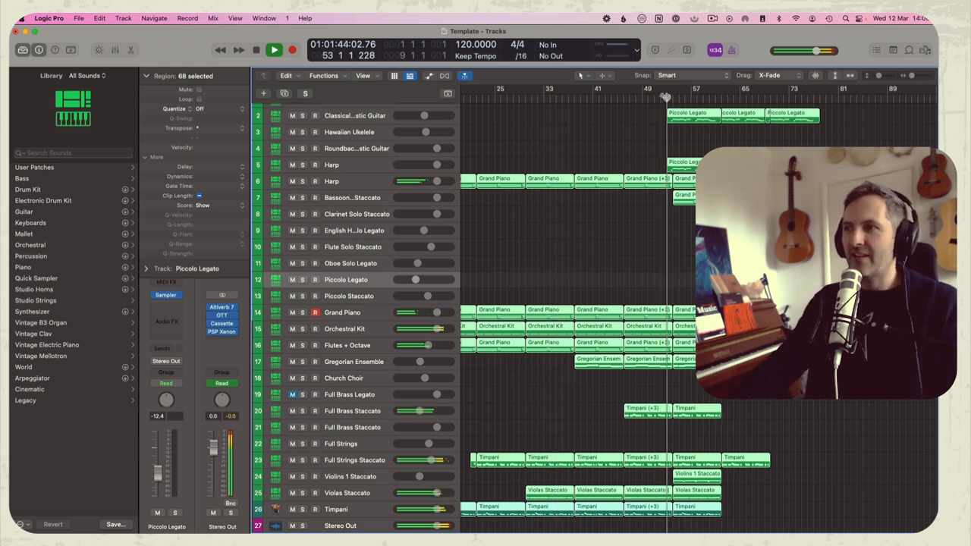
click(622, 152)
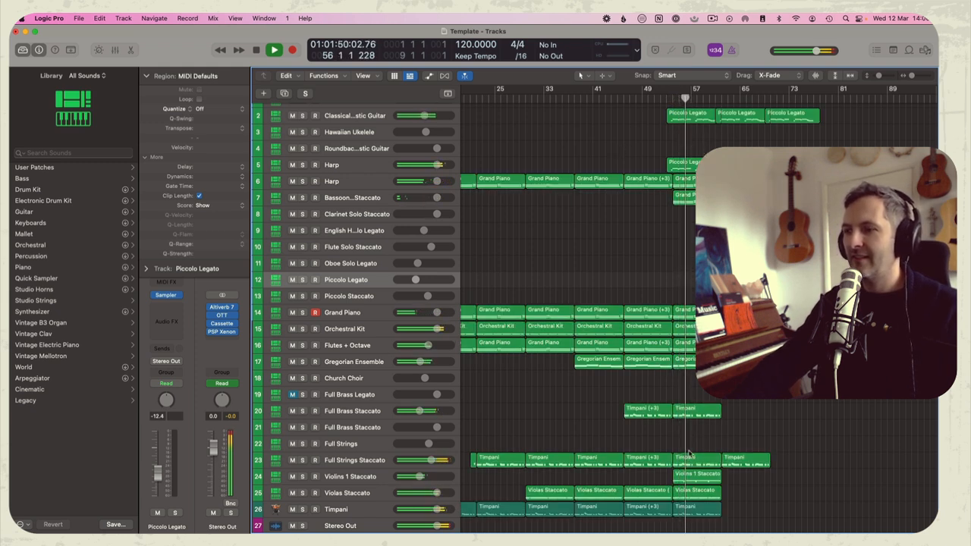
drag(421, 477, 414, 476)
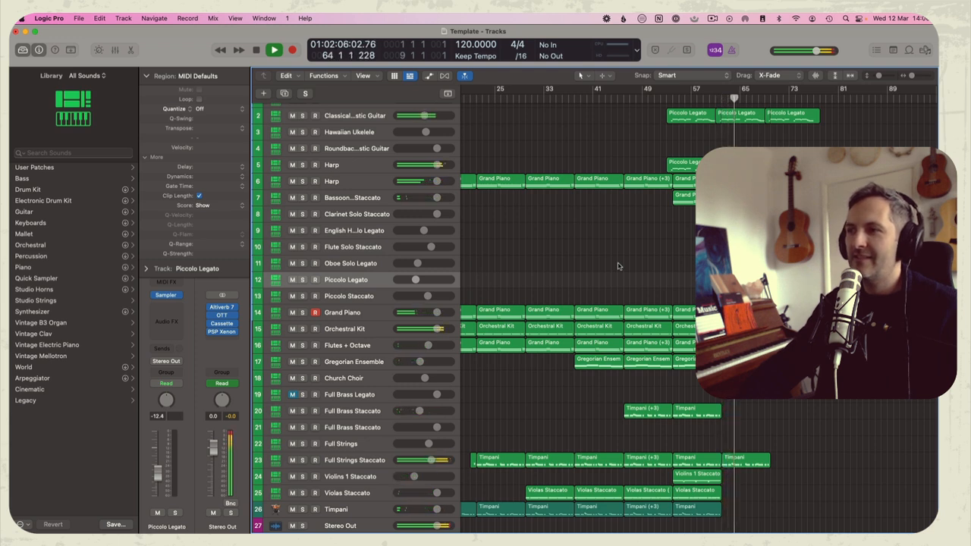
Add a short closing region at bar 70 on the Full Strings Staccato track and delete the last Piccolo Legato region from the classical guitar track
alt+drag(732, 461, 873, 464)
click(815, 464)
key(Delete)
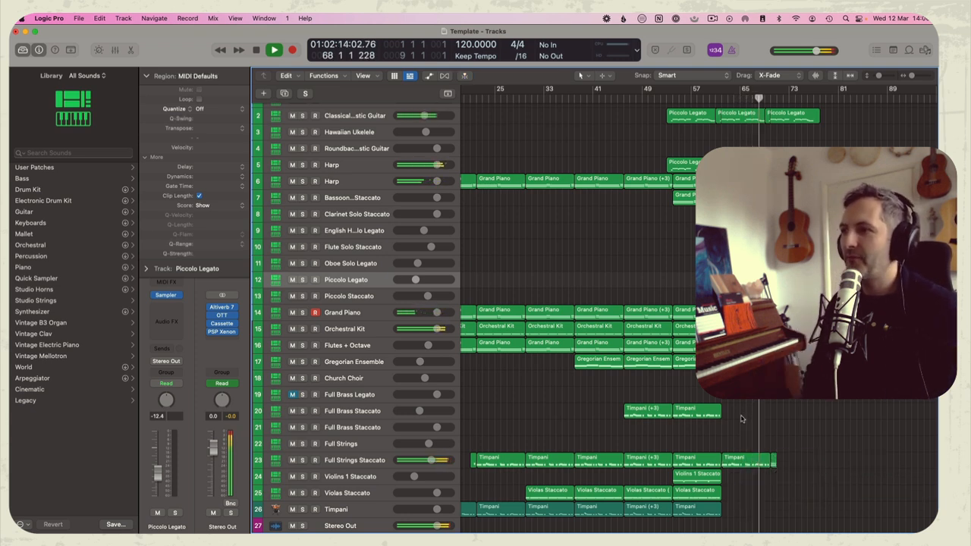
click(795, 114)
key(Delete)
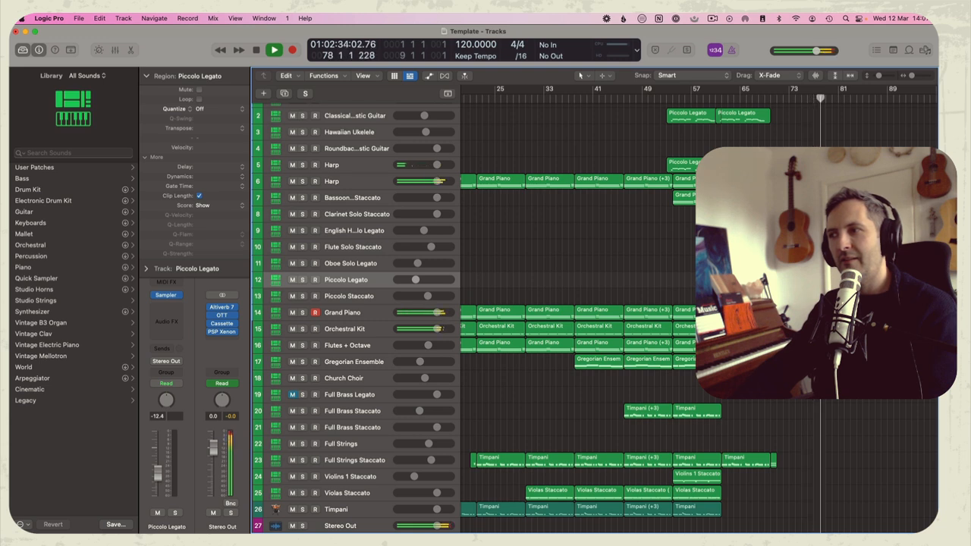
Stop playback, return to the project start and play a short passage from bar 38
click(636, 147)
key(space)
key(Return)
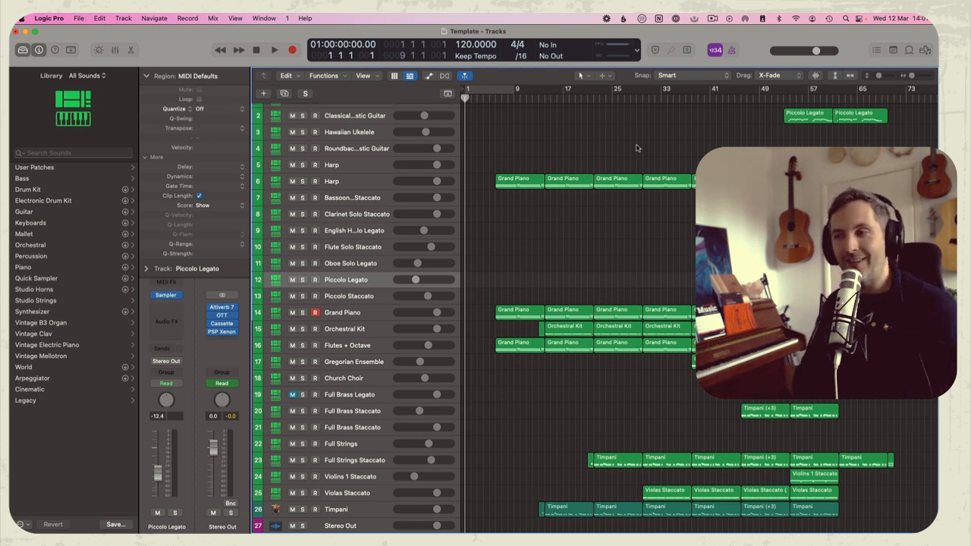
click(694, 89)
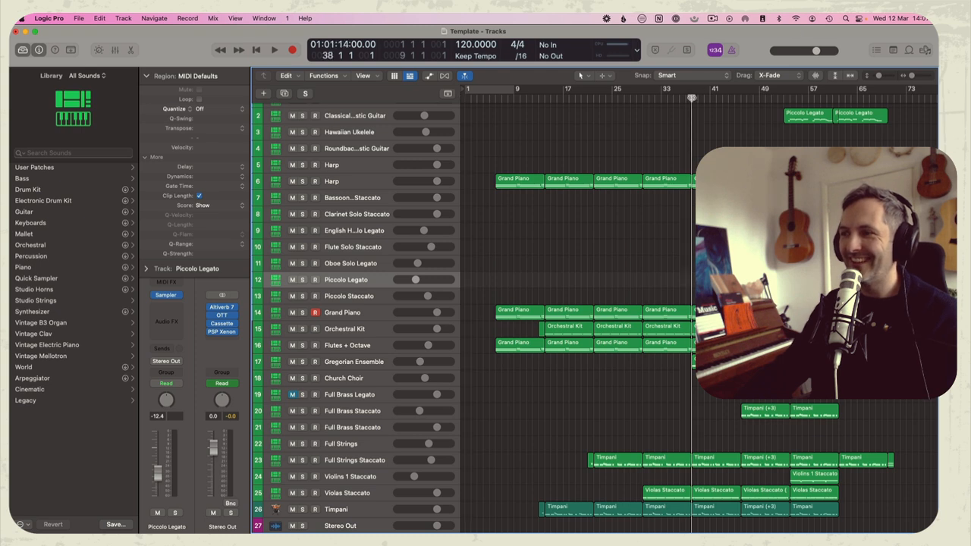
key(space)
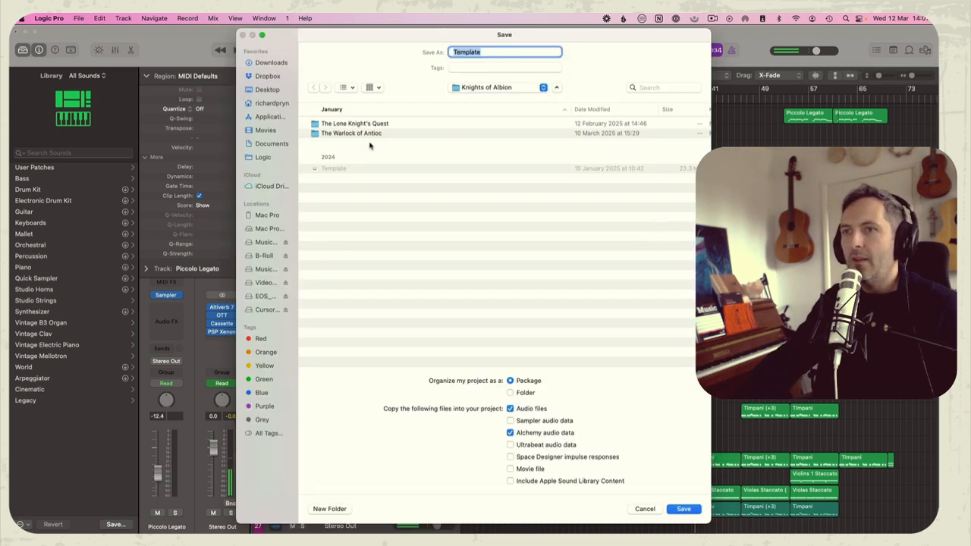
Save the project as "6. Do Battle" in the folder The Warlock of Antioc
double_click(371, 133)
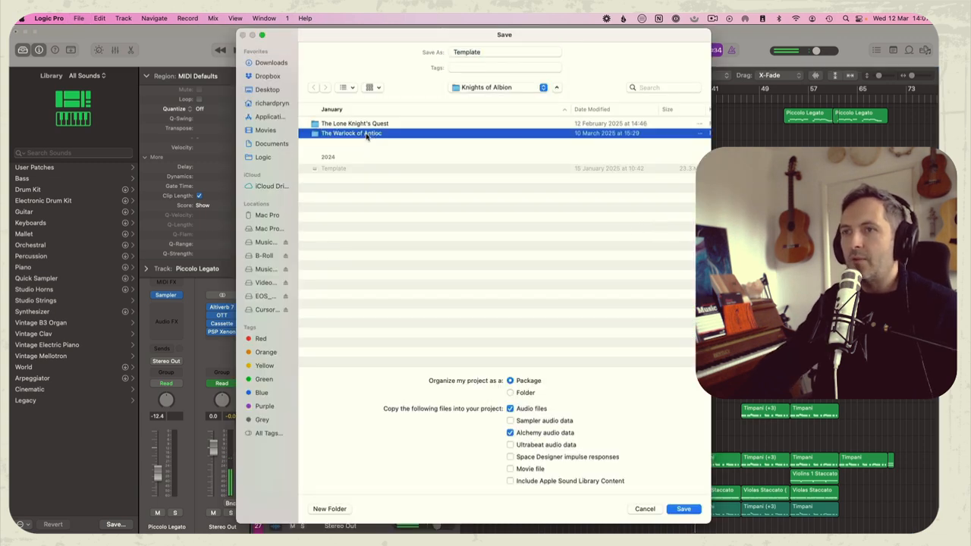
click(501, 55)
text(6. Do Battle)
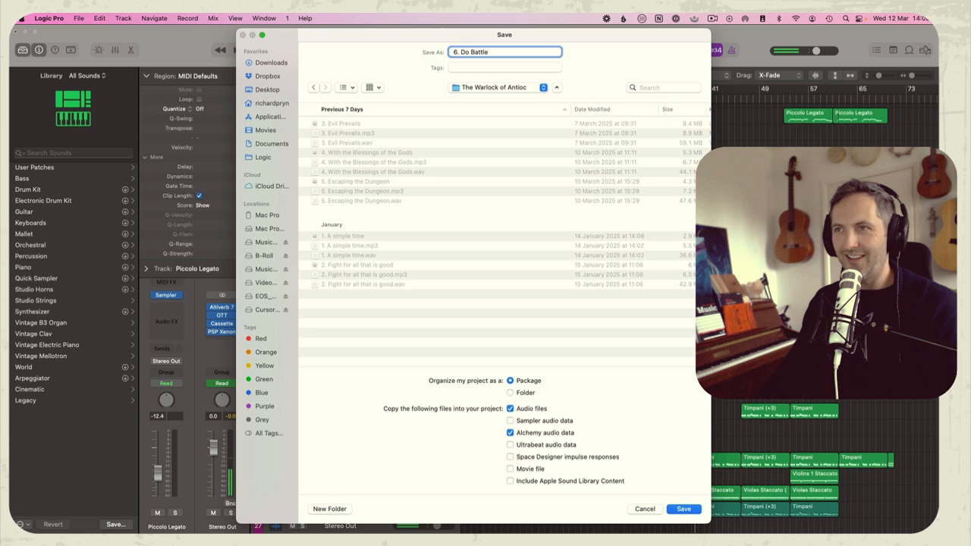
key(Return)
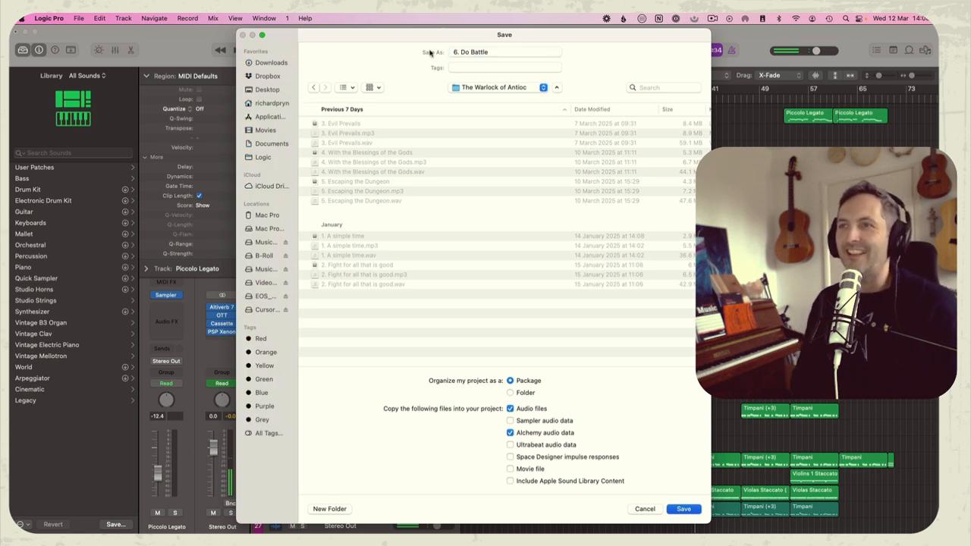
Select all regions and bounce bars 6 to 81 offline as a 24-bit Wave and an MP3 named "6. Do Battle"
key(super+a)
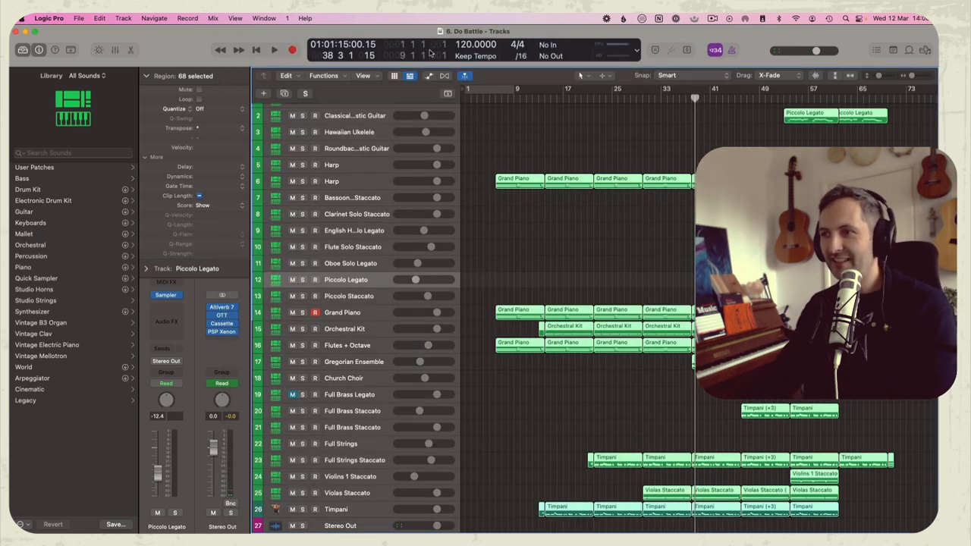
key(super+b)
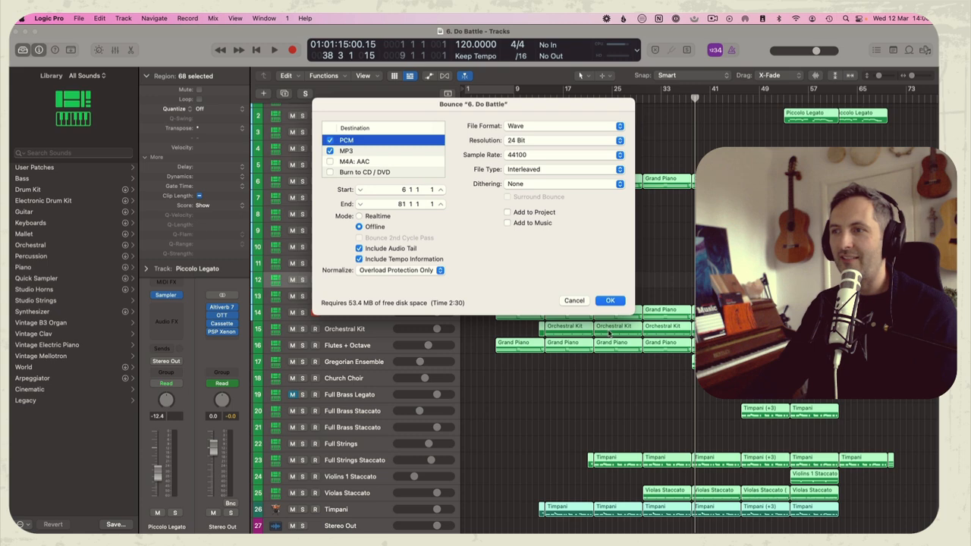
key(super+b)
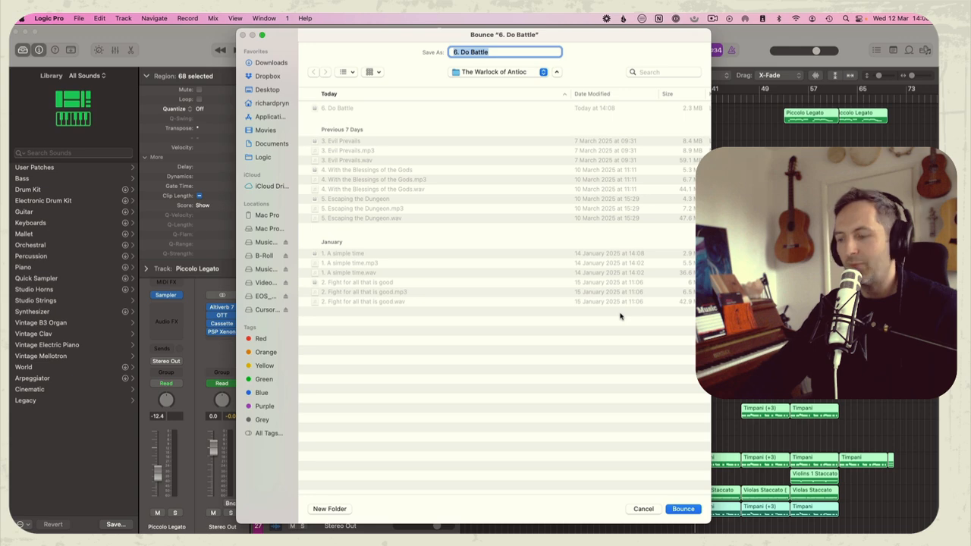
key(Return)
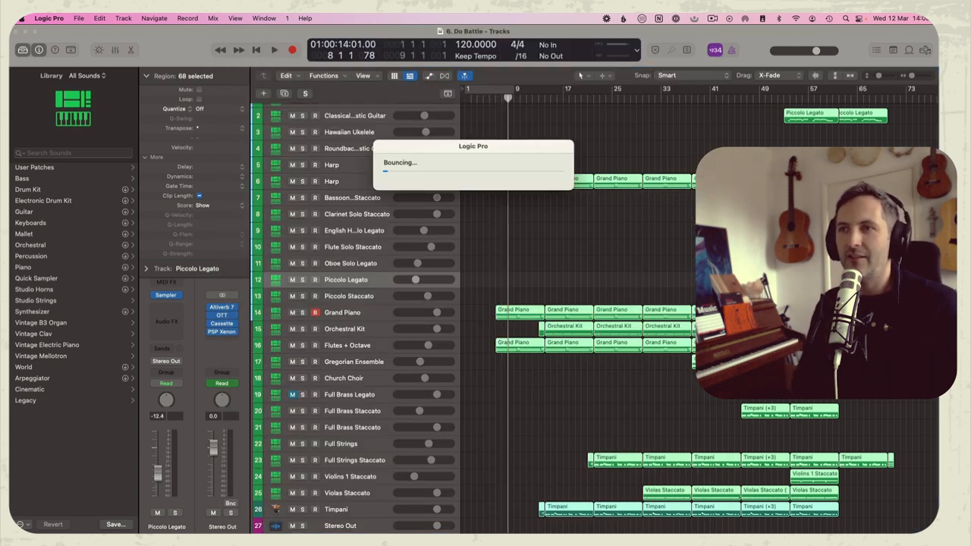